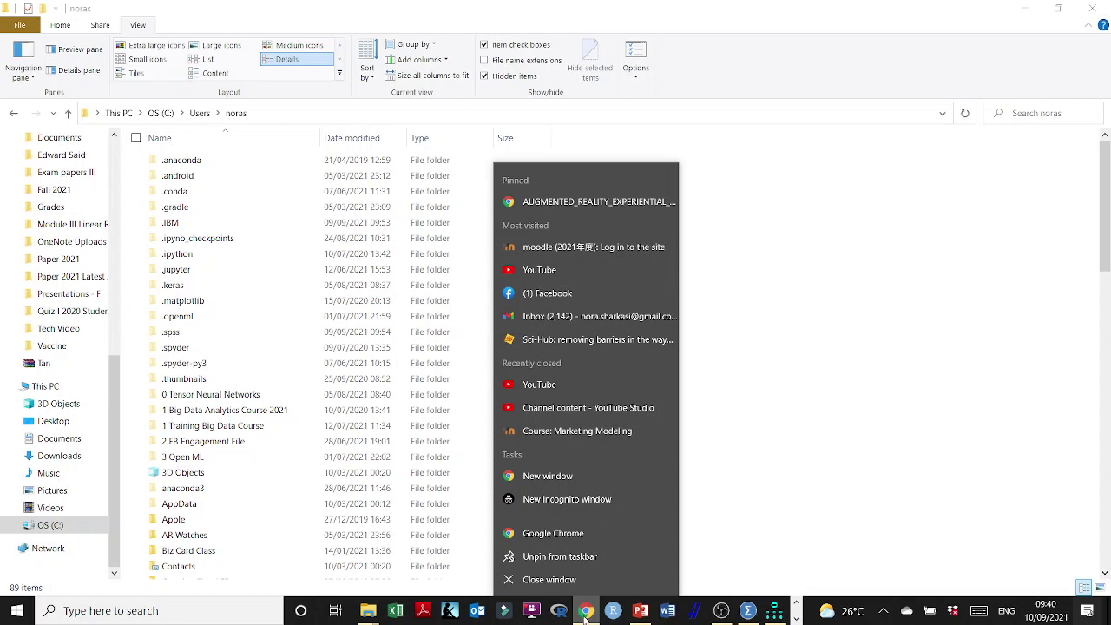
Step: Switch to a new Google Chrome window and search the web for "amos plugins"
click(590, 534)
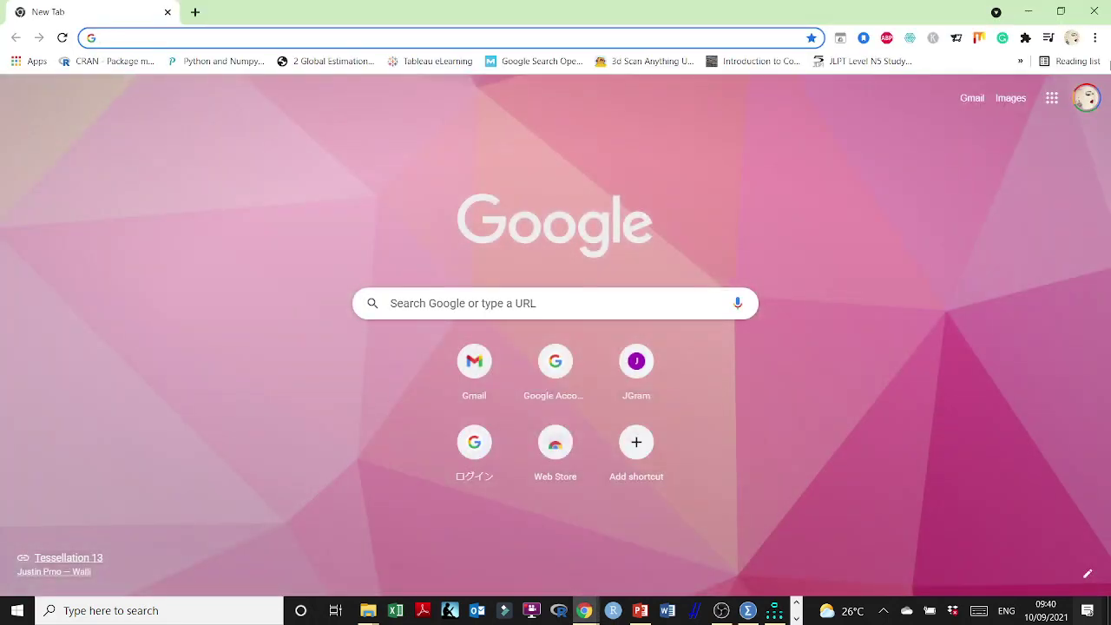
text(AMOS plu)
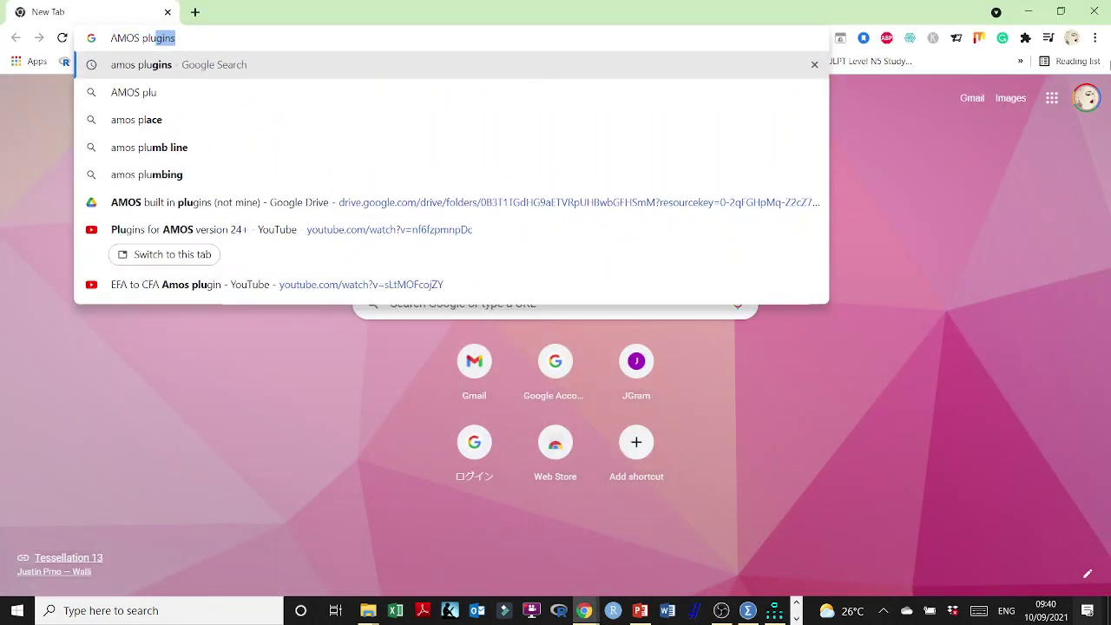
text(gins)
key(Return)
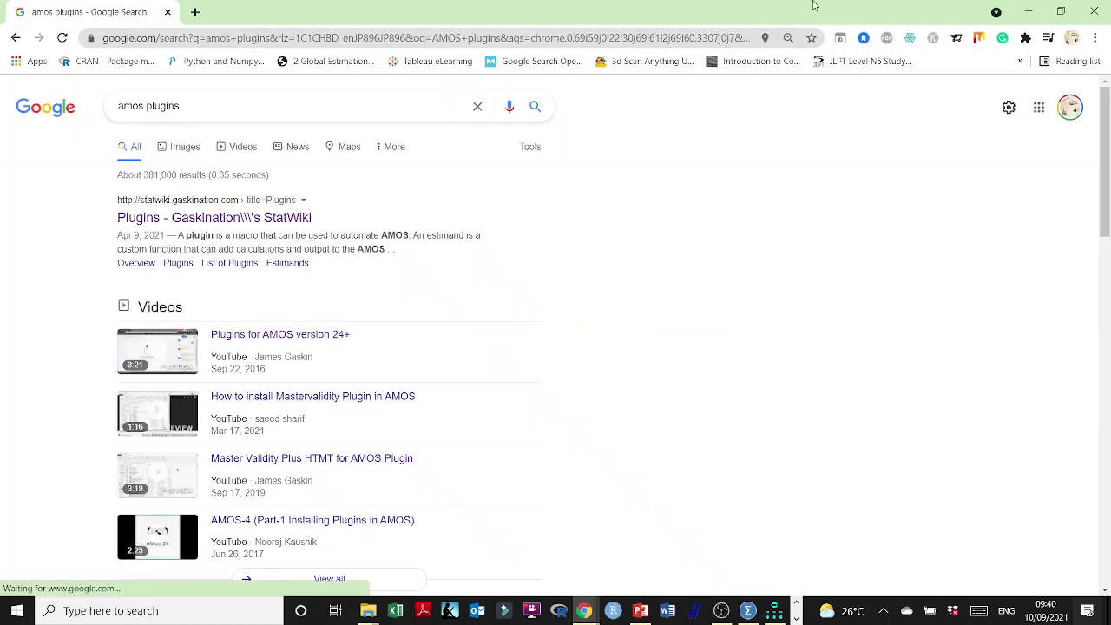
Step: Open the StatWiki Plugins search result and follow its Plugins folder link to the shared Google Drive folder
click(185, 224)
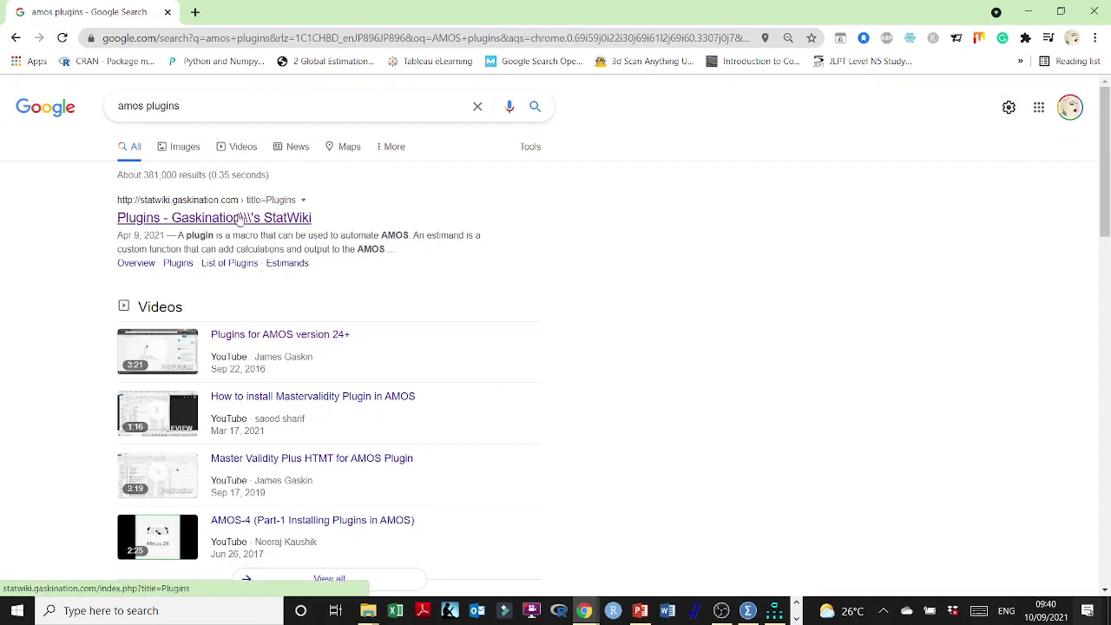
click(276, 221)
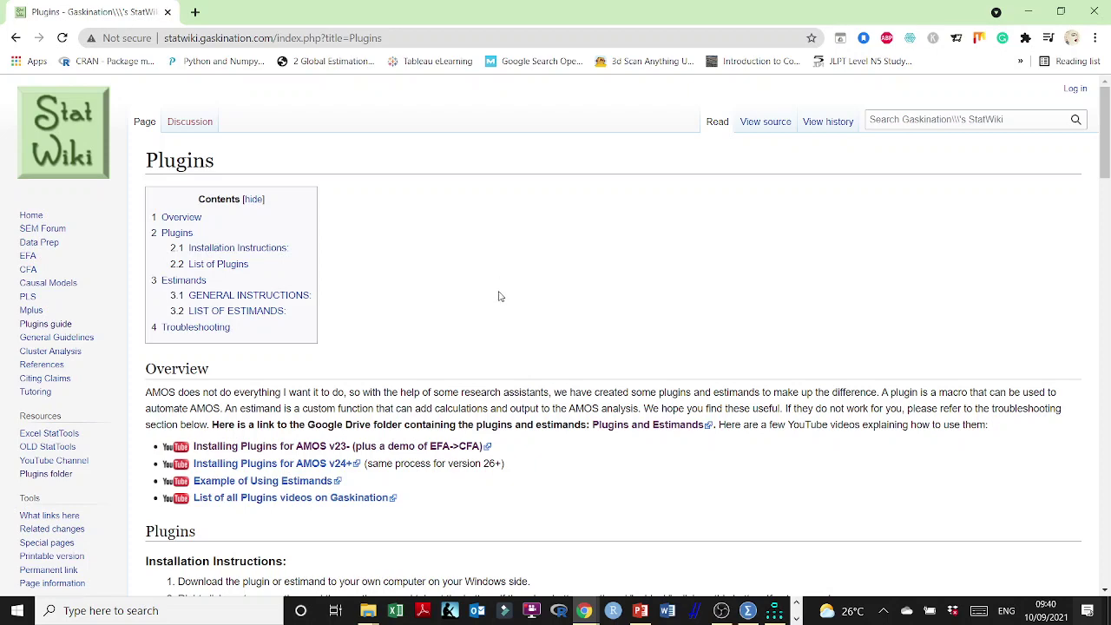
scroll(498, 302, down, 2)
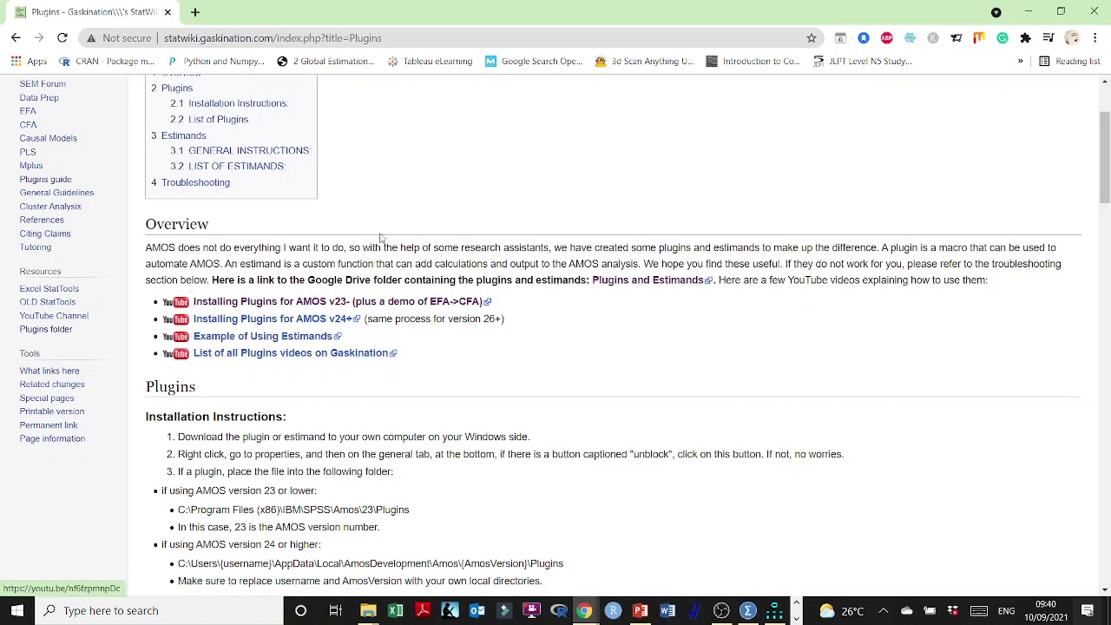
scroll(390, 245, up, 3)
scroll(131, 407, down, 2)
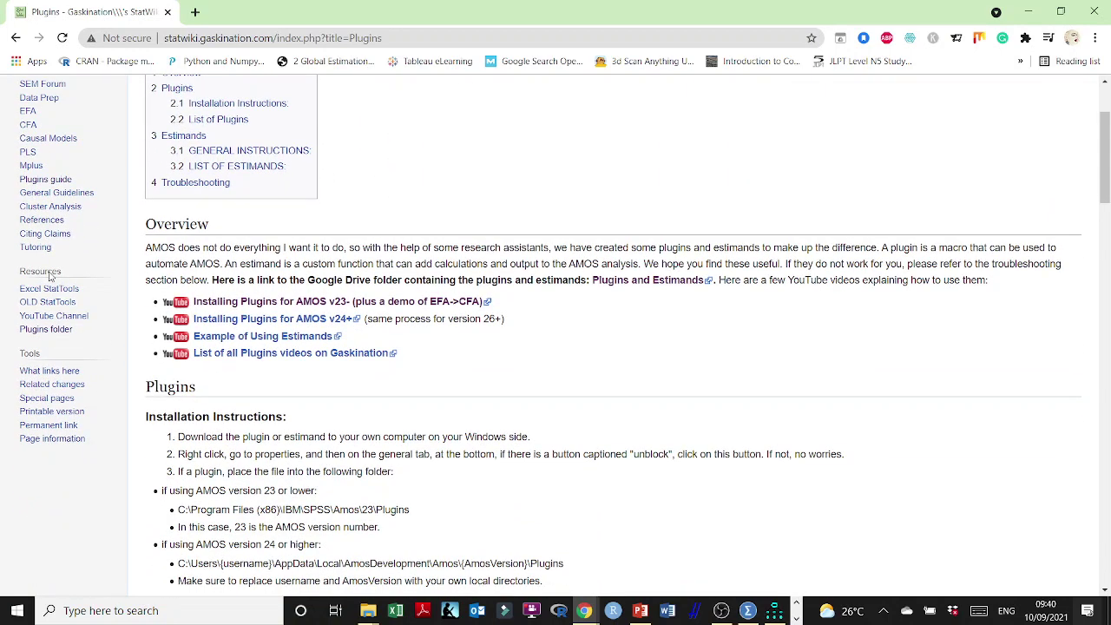
click(43, 331)
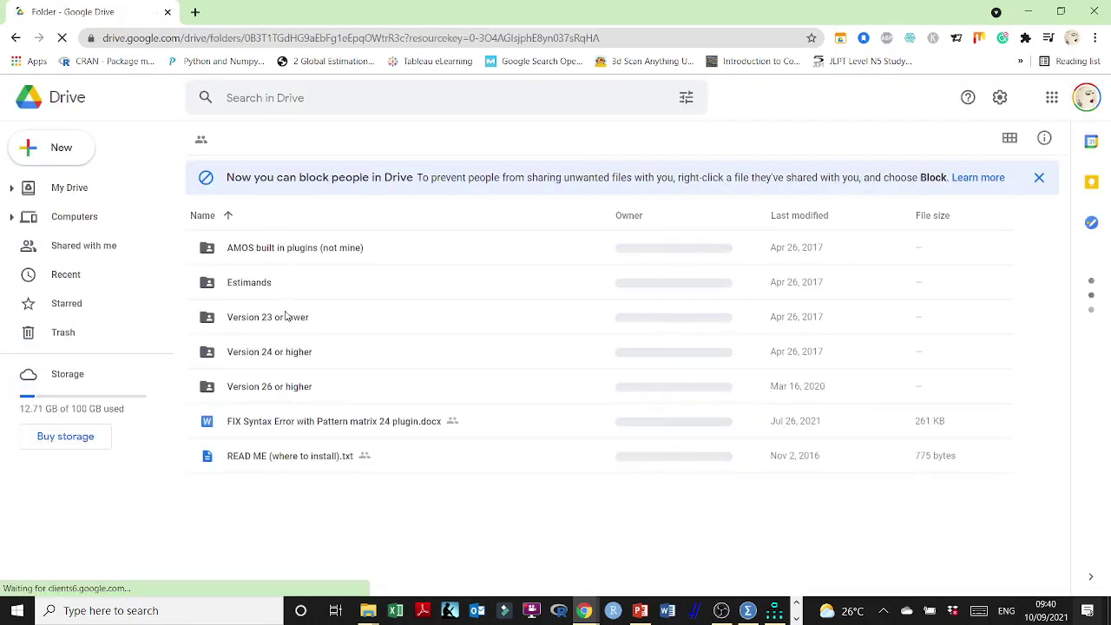
Step: Open the "Version 26 or higher" folder and look through its plugin files to PatternMatrixBuilderAMOSv26.dll
click(283, 388)
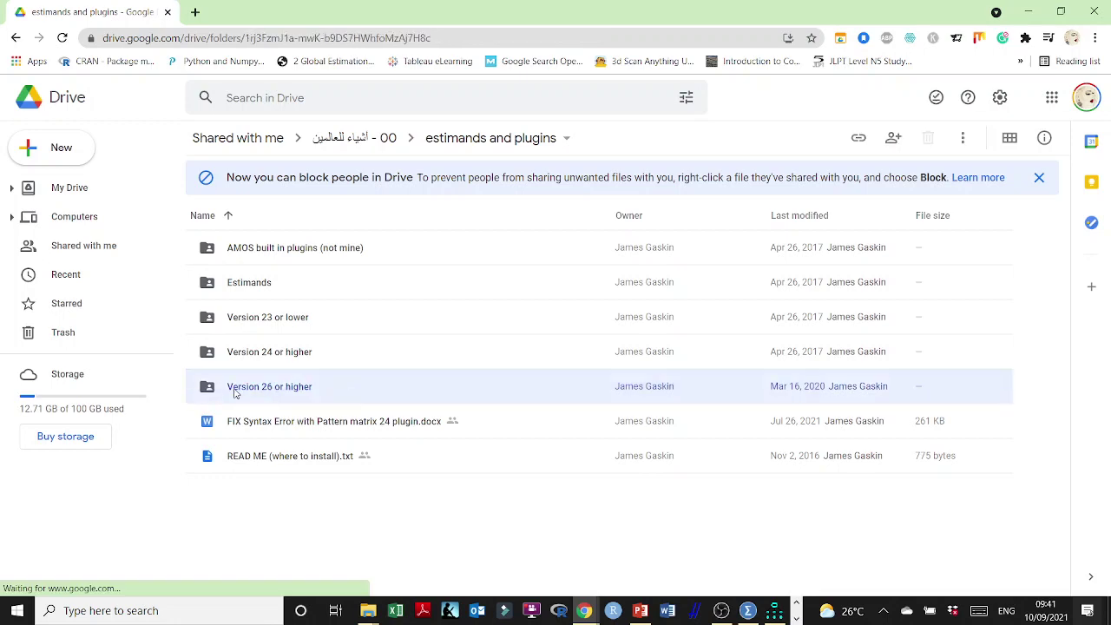
double_click(234, 389)
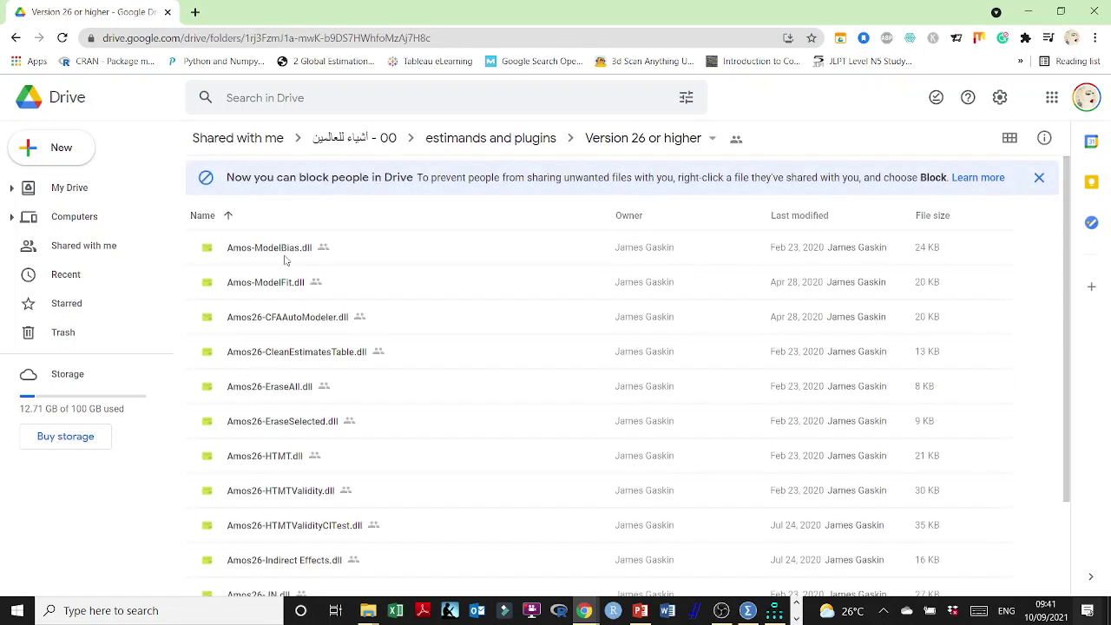
scroll(286, 265, down, 3)
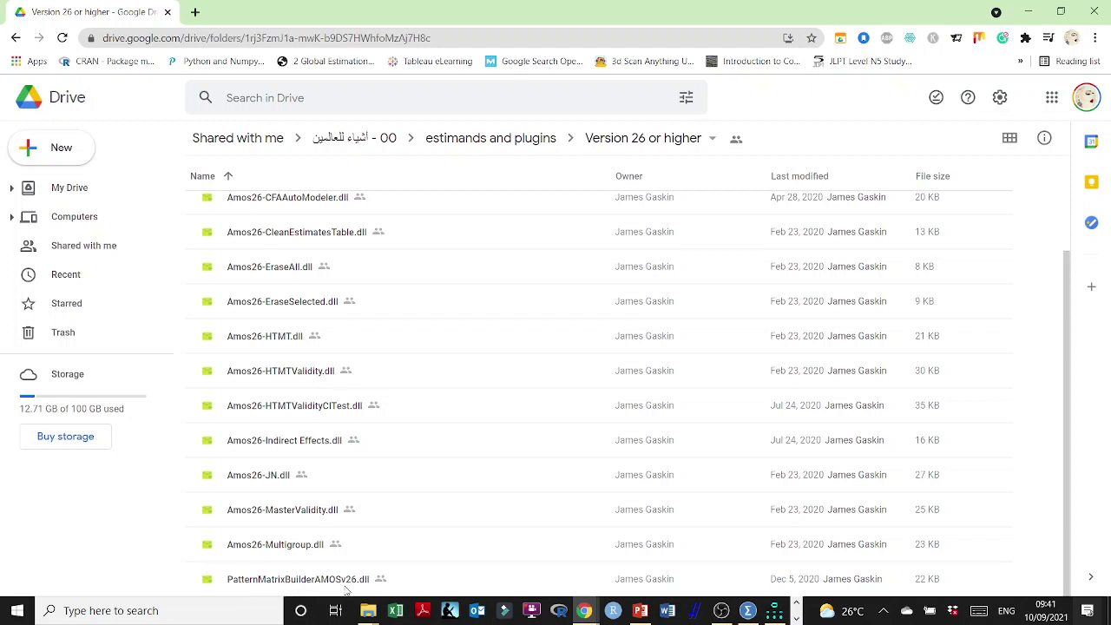
Step: Switch to the File Explorer window showing Analysis and copy PatternMatrixBuilderAMOSv26.dll from the Downloads folder
mouse_move(367, 616)
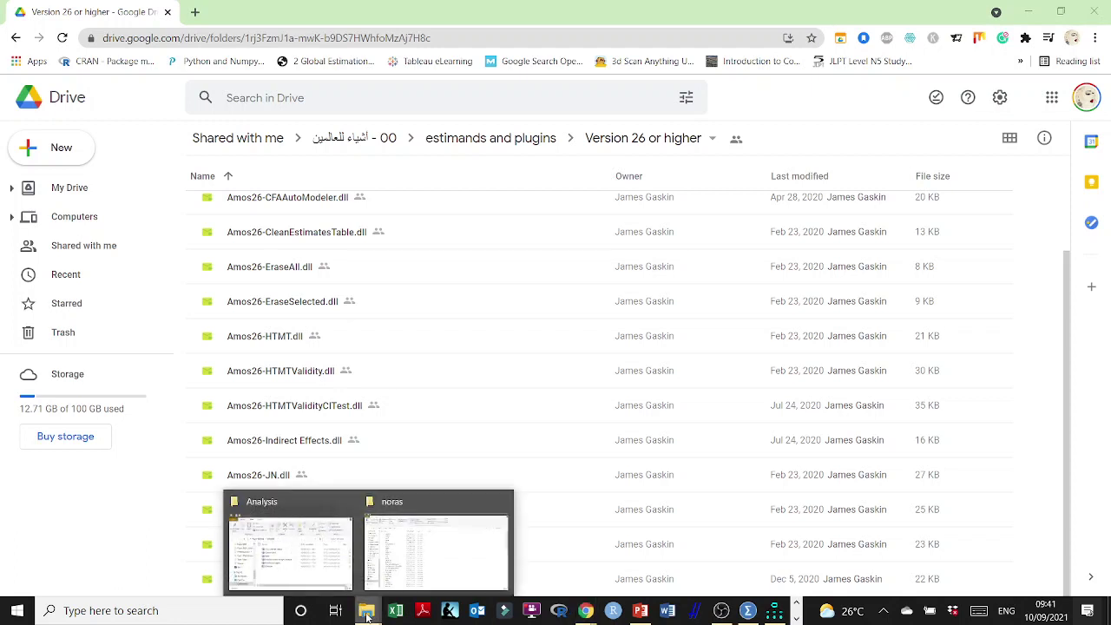
click(323, 580)
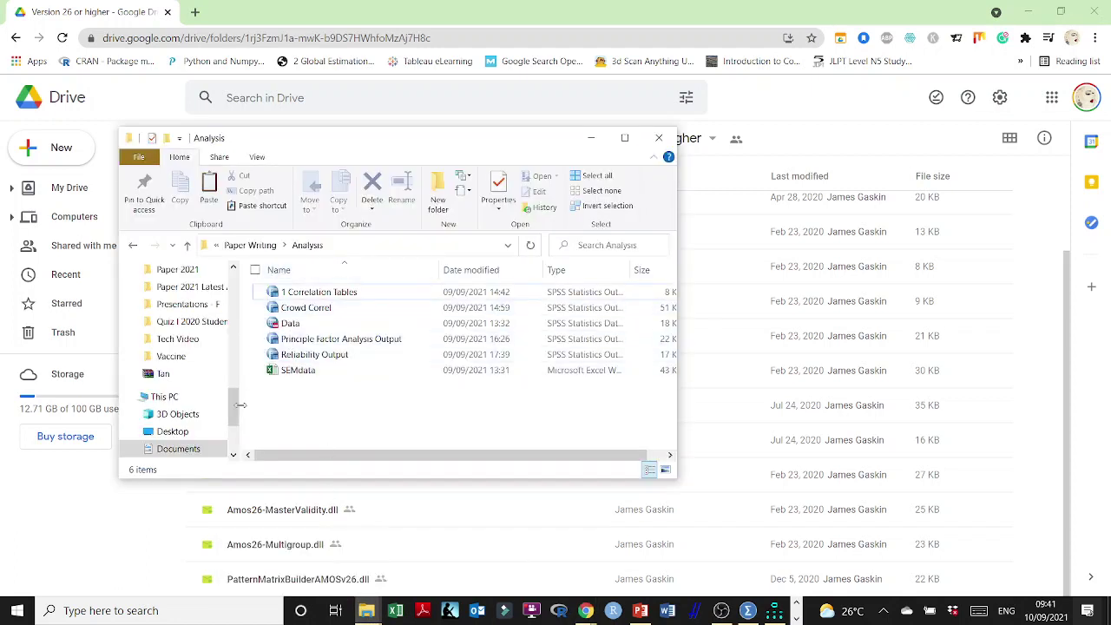
scroll(192, 337, up, 10)
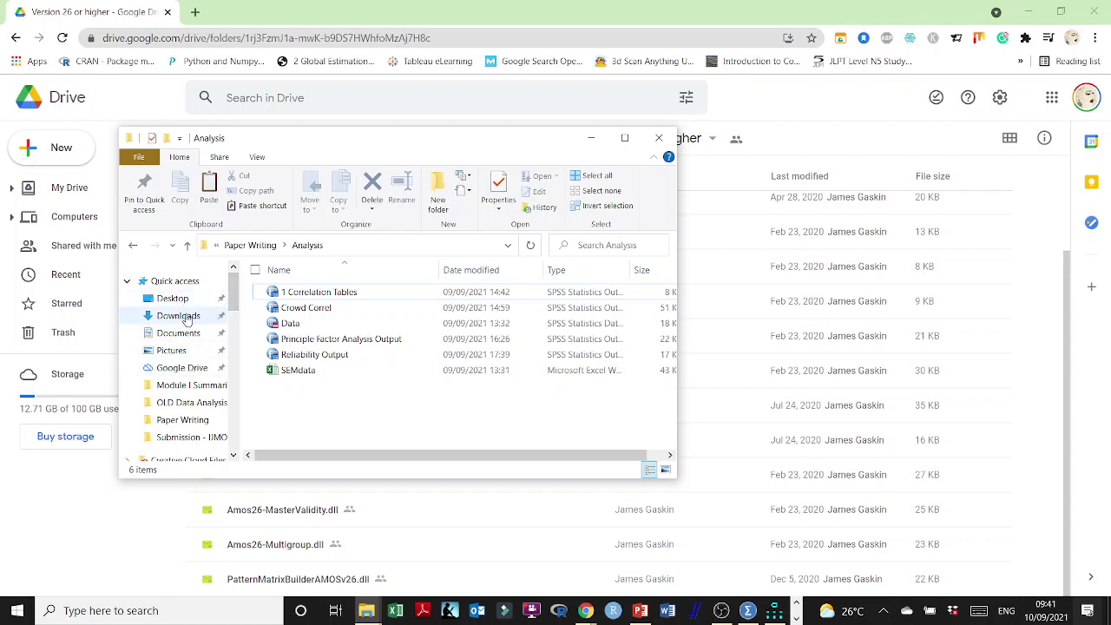
click(183, 315)
click(318, 312)
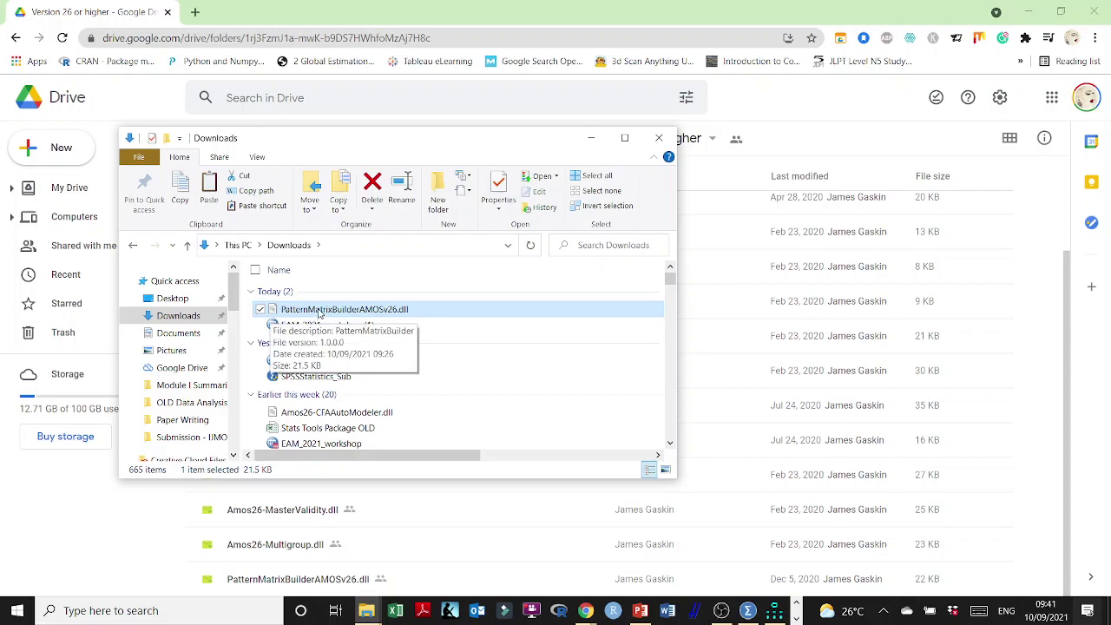
Step: Switch to the other File Explorer window, showing the user profile folder, and open the OS (C:) drive
click(377, 615)
click(436, 551)
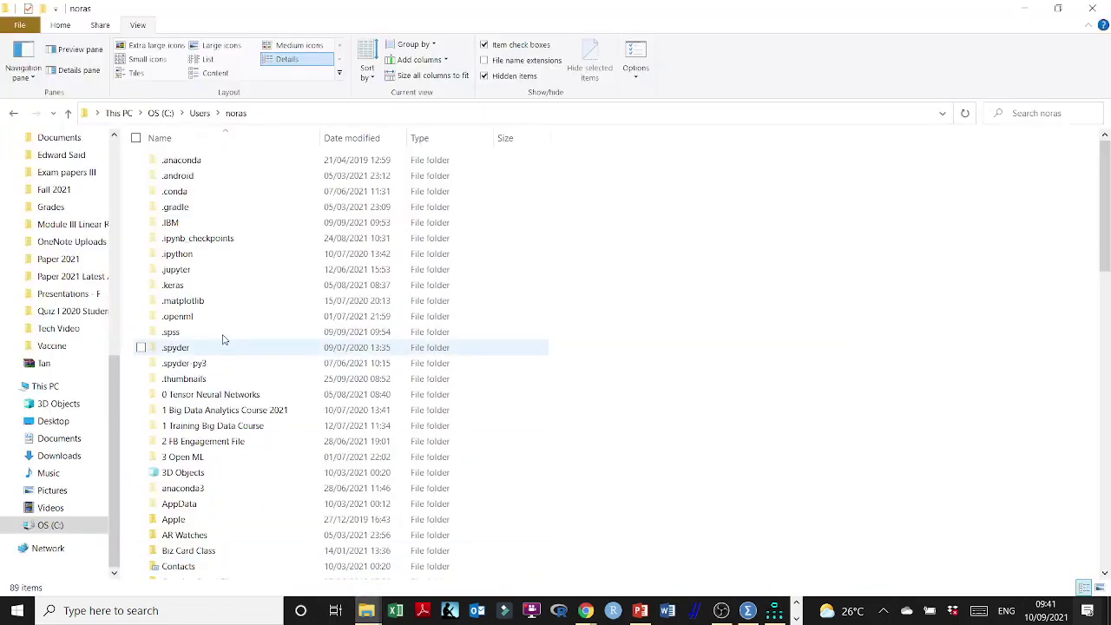
click(50, 526)
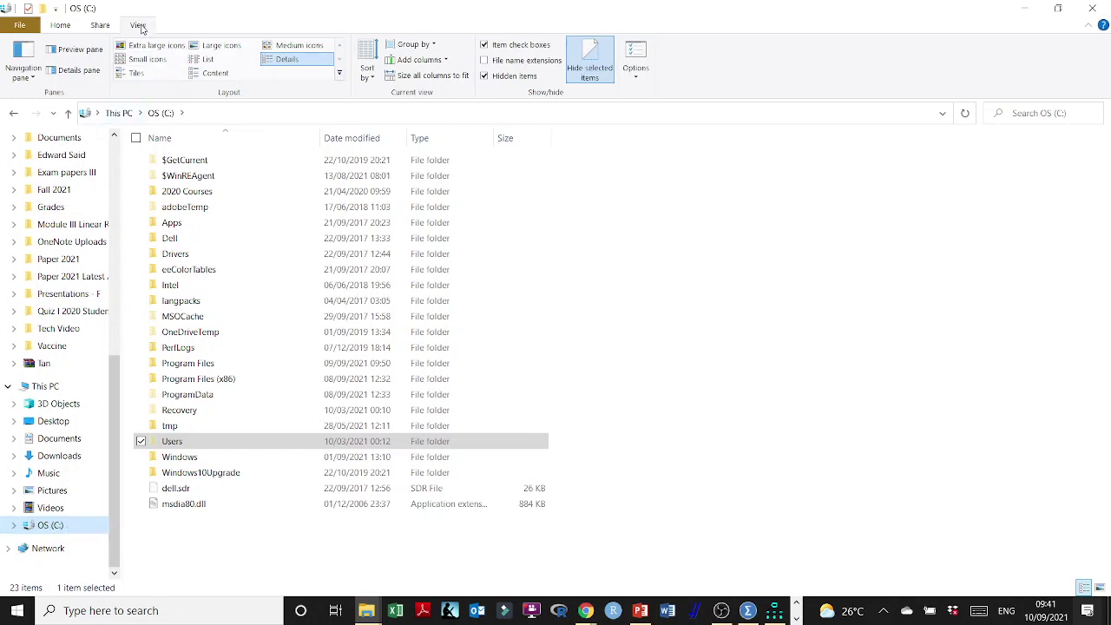
Step: Turn the display of hidden items off and back on for the OS (C:) drive
click(59, 26)
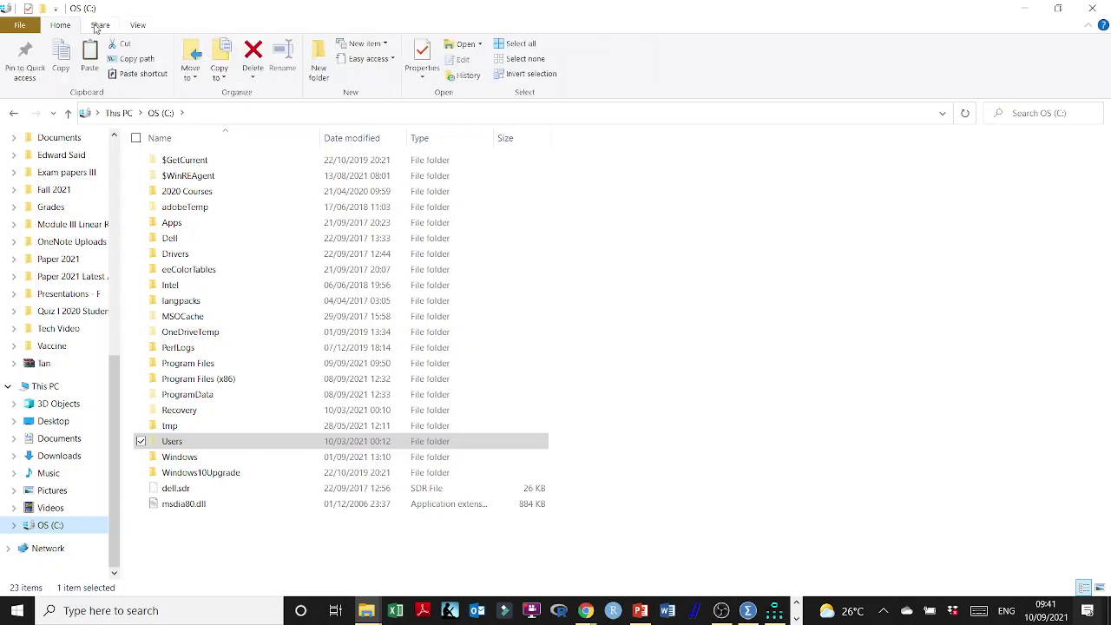
click(138, 26)
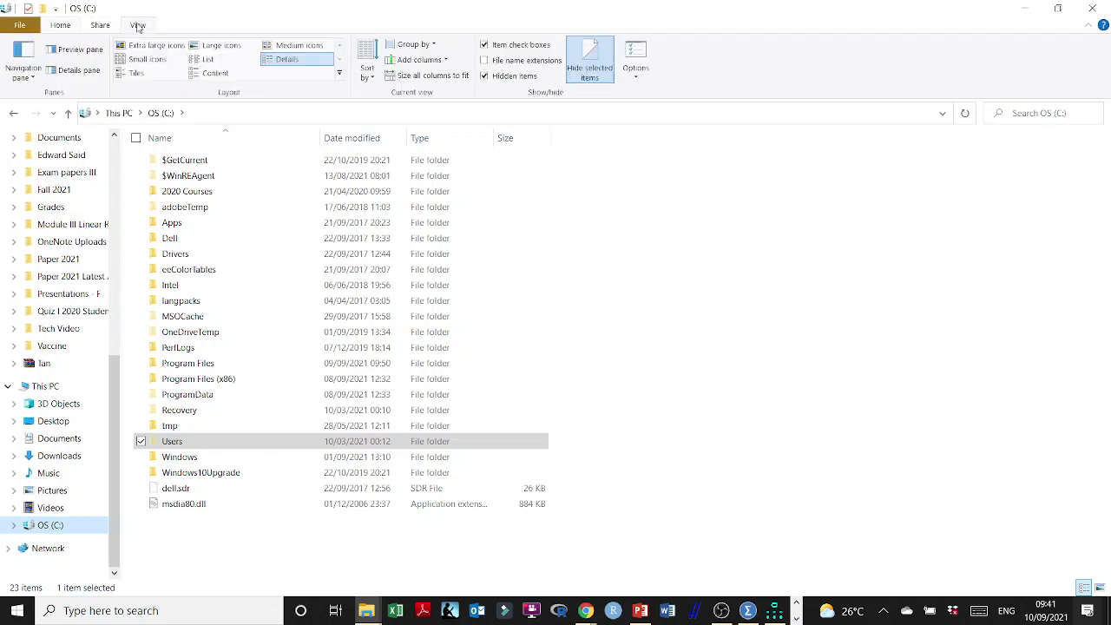
click(487, 77)
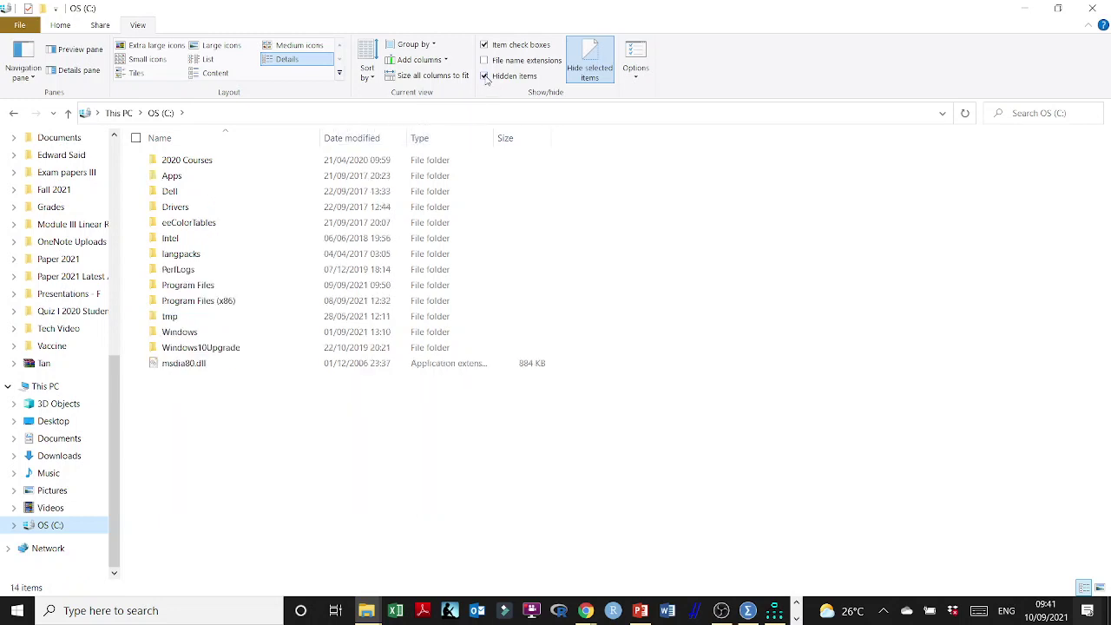
click(487, 77)
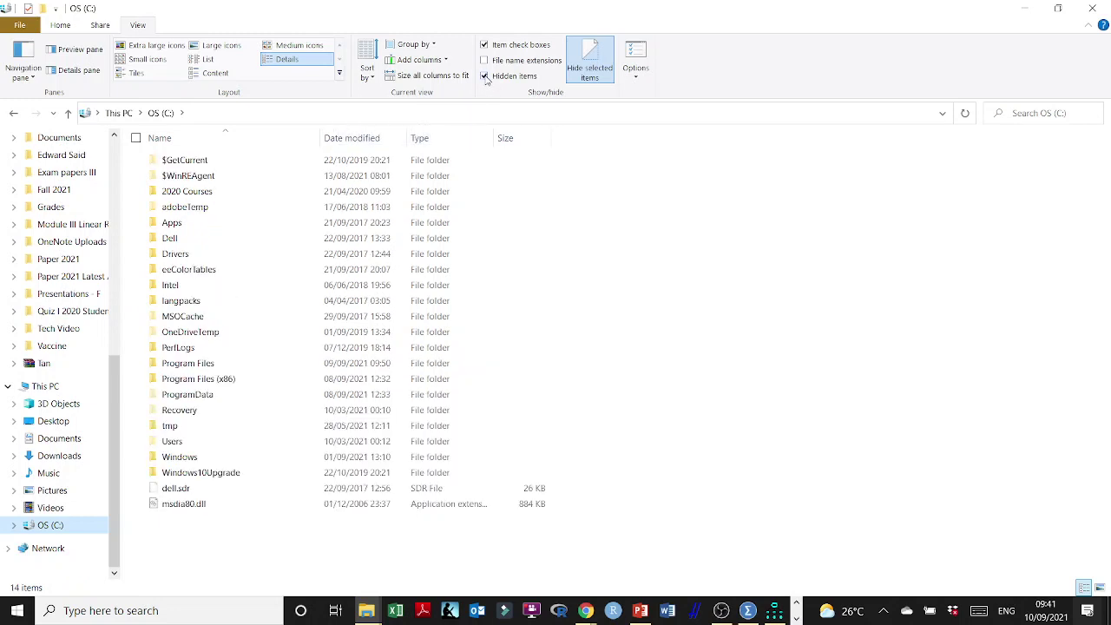
Step: Navigate from the OS (C:) drive through Users, the user's profile folder and AppData to the Local folder
click(50, 525)
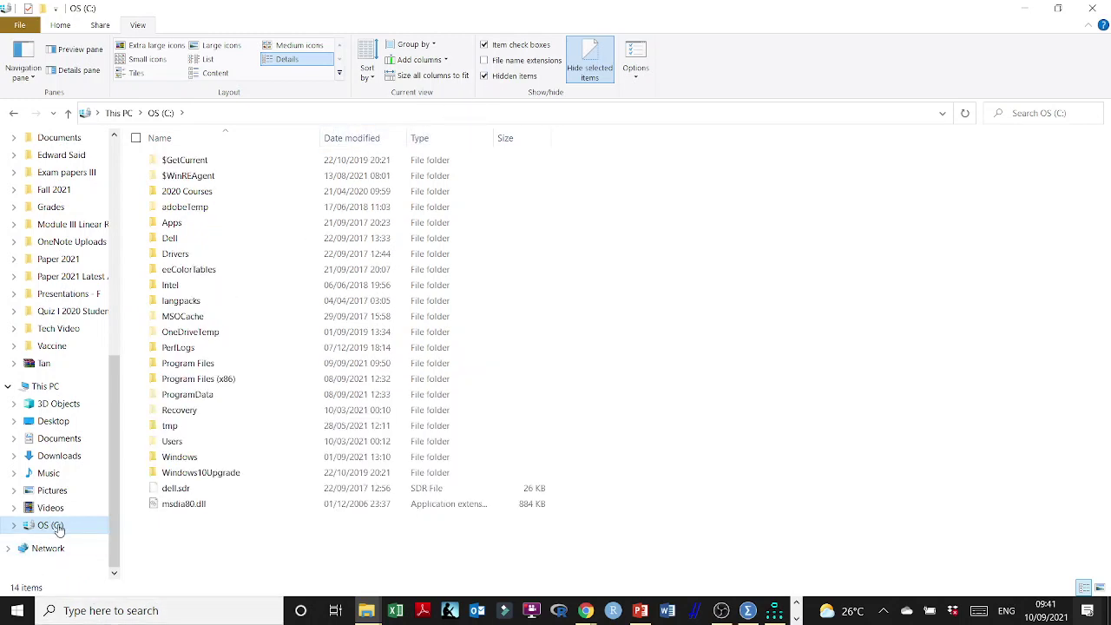
double_click(188, 442)
click(189, 178)
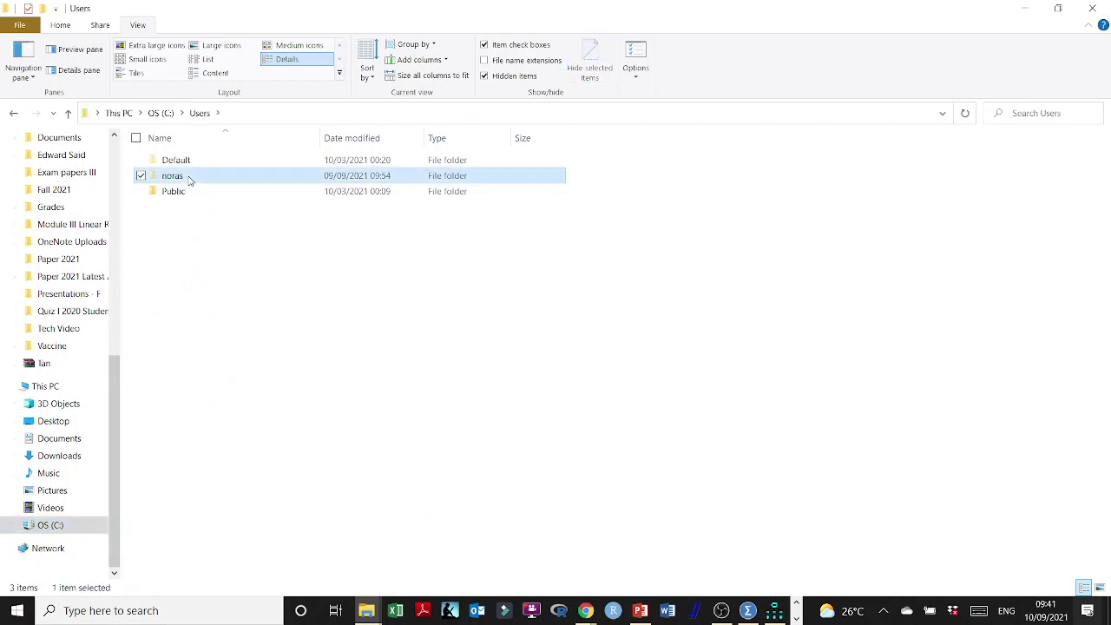
double_click(189, 177)
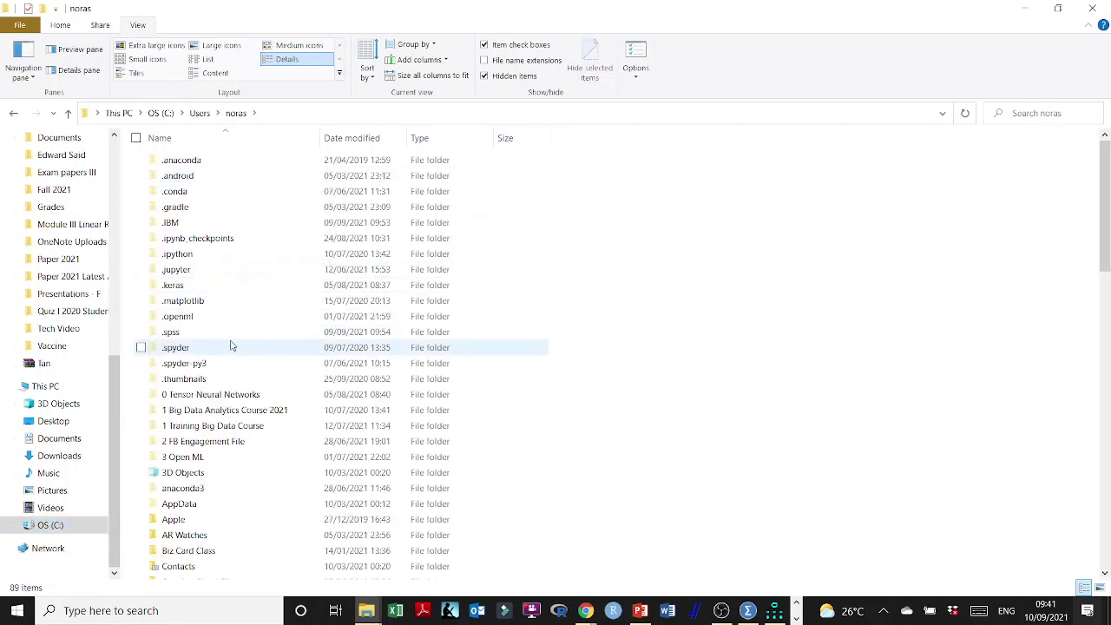
double_click(219, 507)
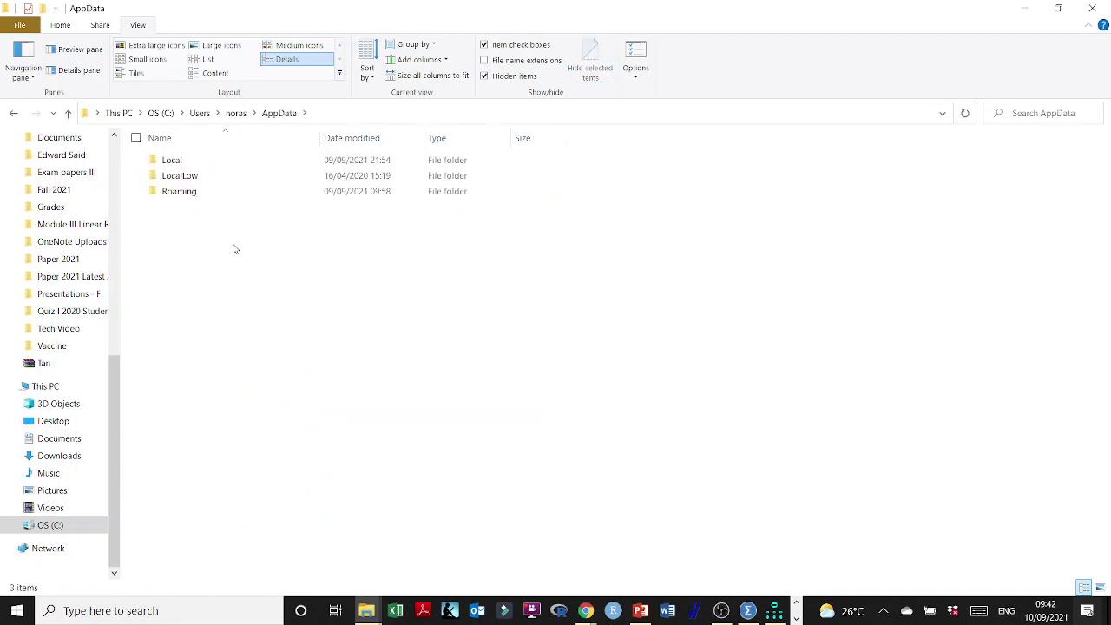
double_click(201, 165)
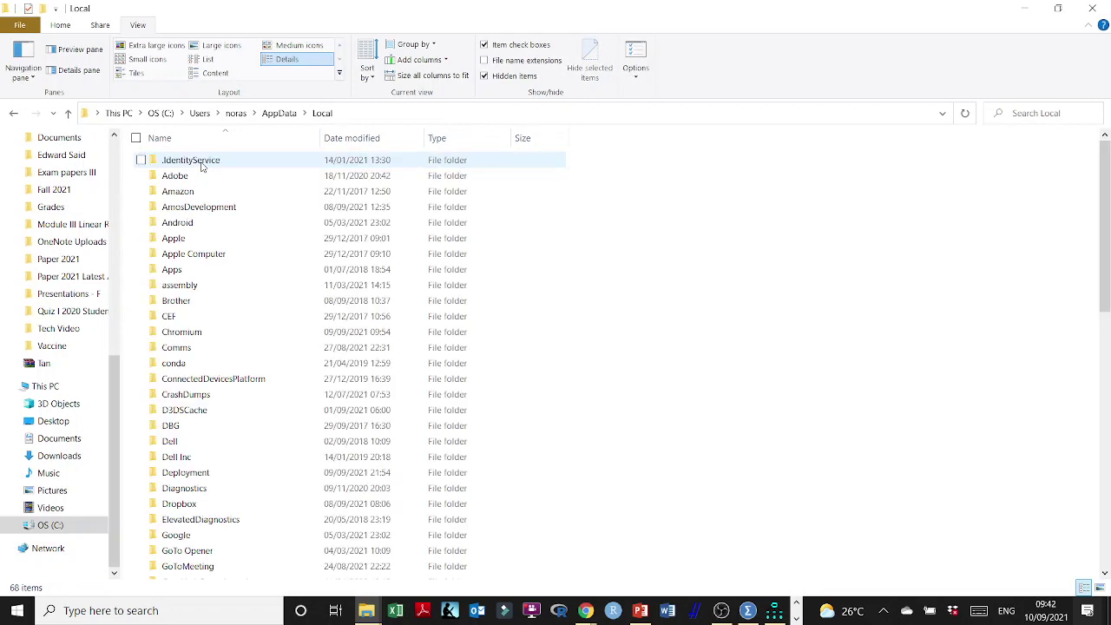
Step: Open AmosDevelopment\Amos\26\Plugins inside Local and paste the copied PatternMatrixBuilderAMOSv26.dll there
double_click(212, 208)
double_click(181, 164)
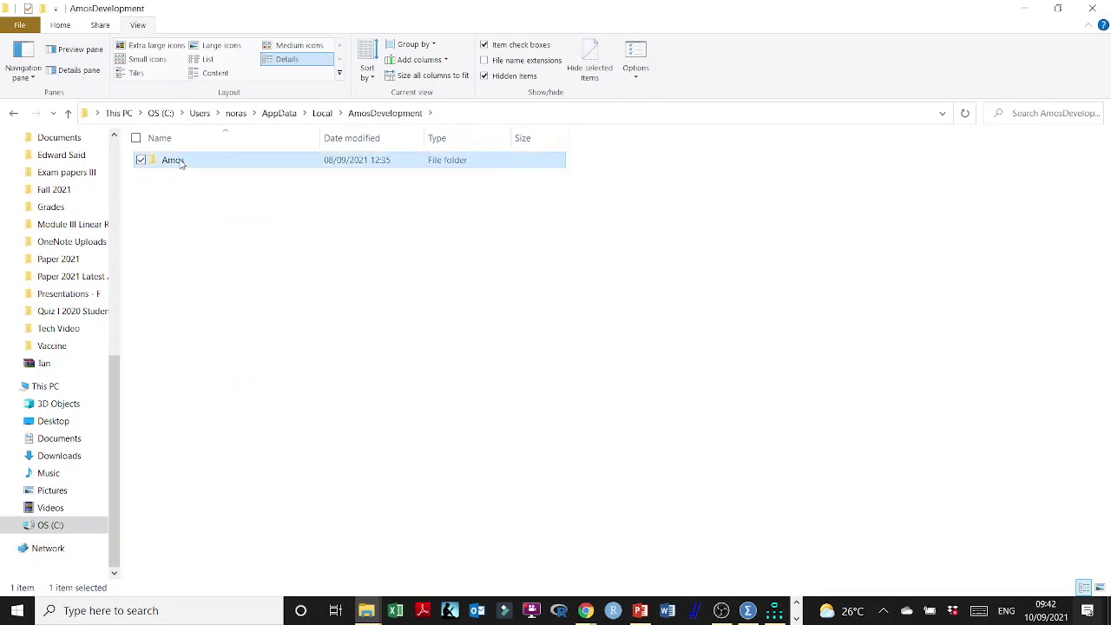
double_click(181, 164)
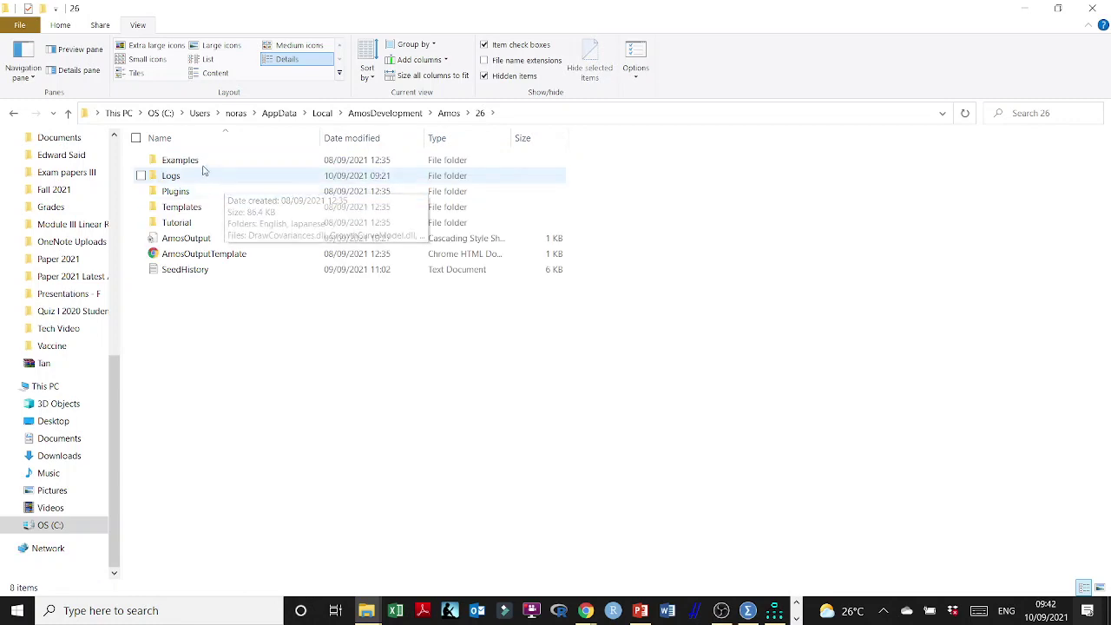
double_click(204, 191)
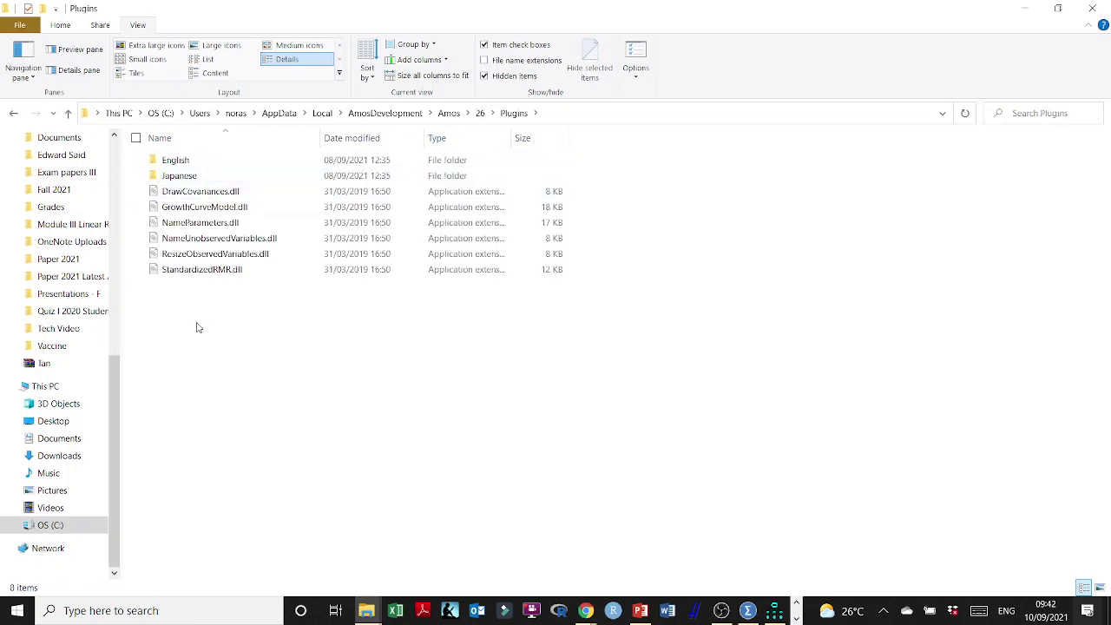
key(ctrl+v)
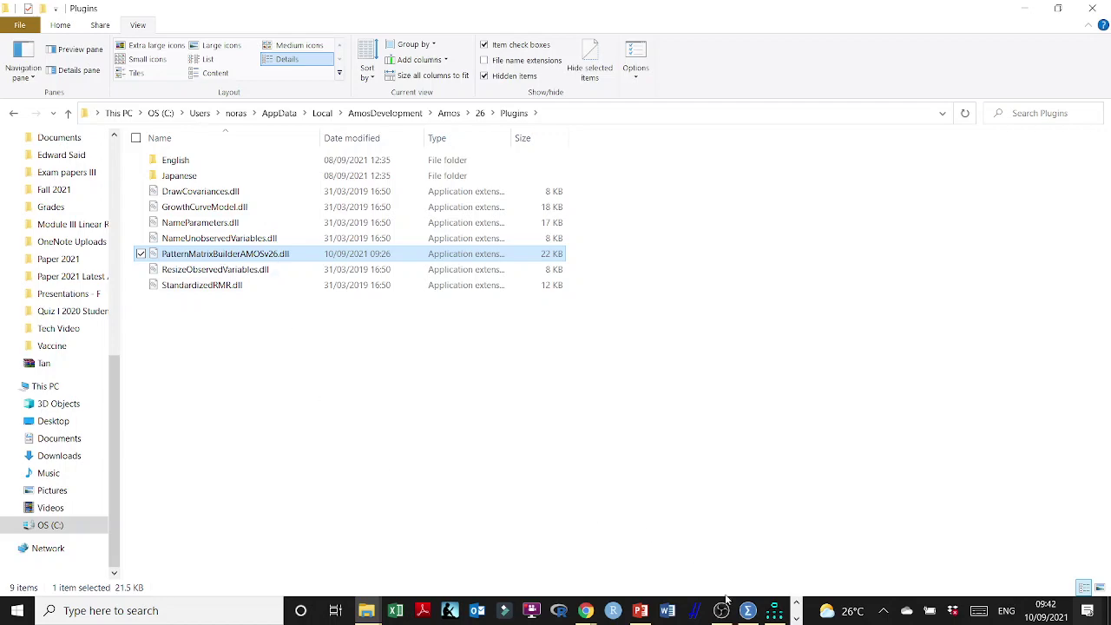
Step: Restart IBM SPSS Amos 26 Graphics by closing its open project window and relaunching it, and maximize the new window
click(775, 610)
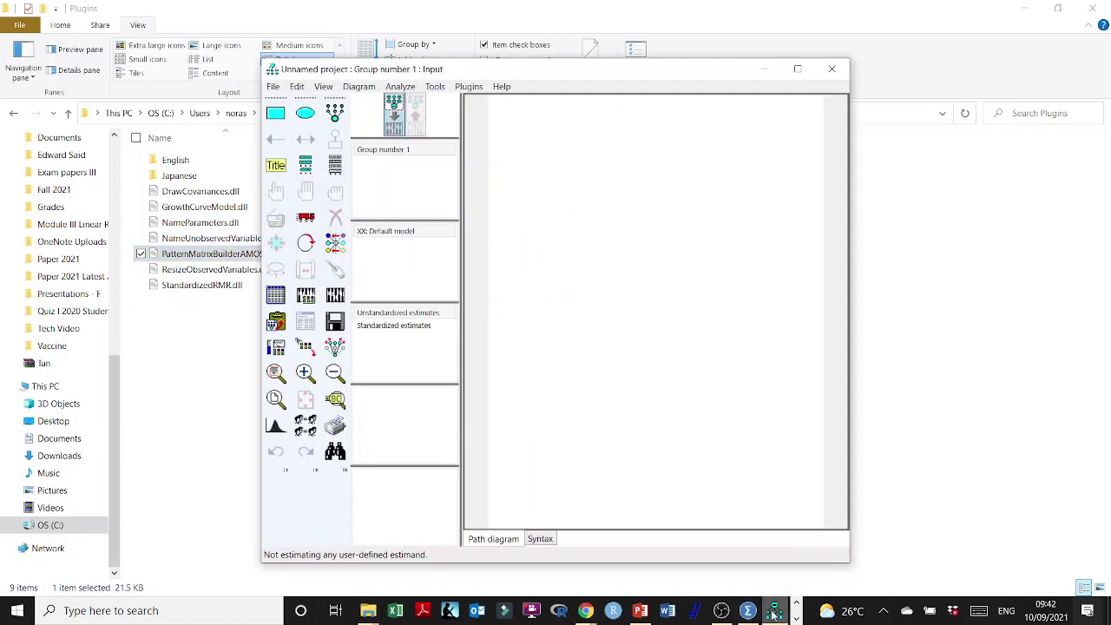
click(835, 70)
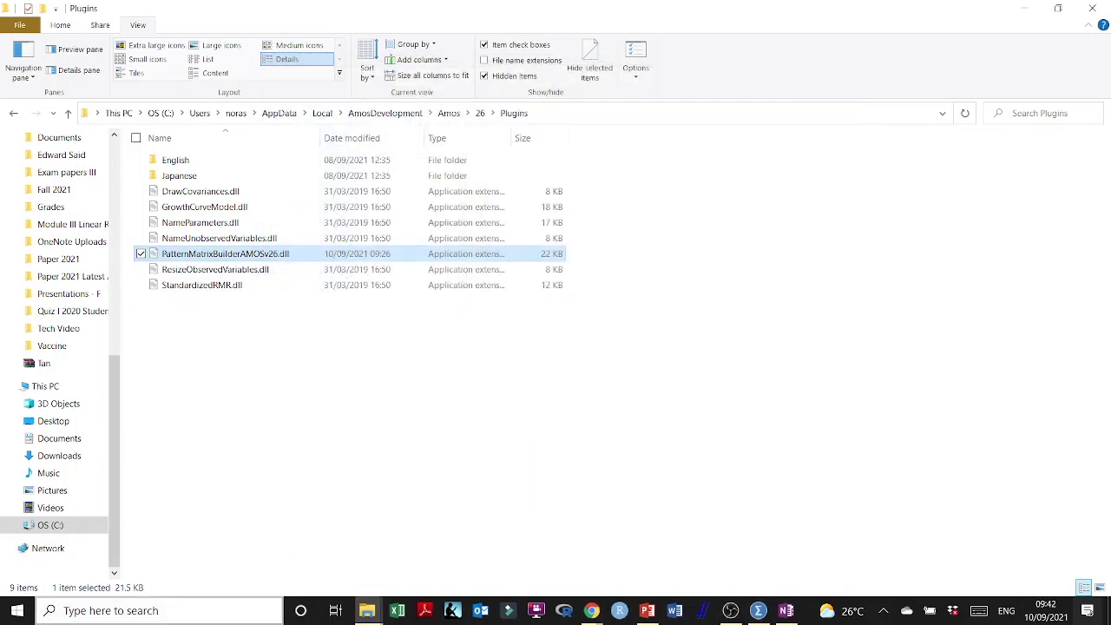
click(17, 610)
text(AMOS)
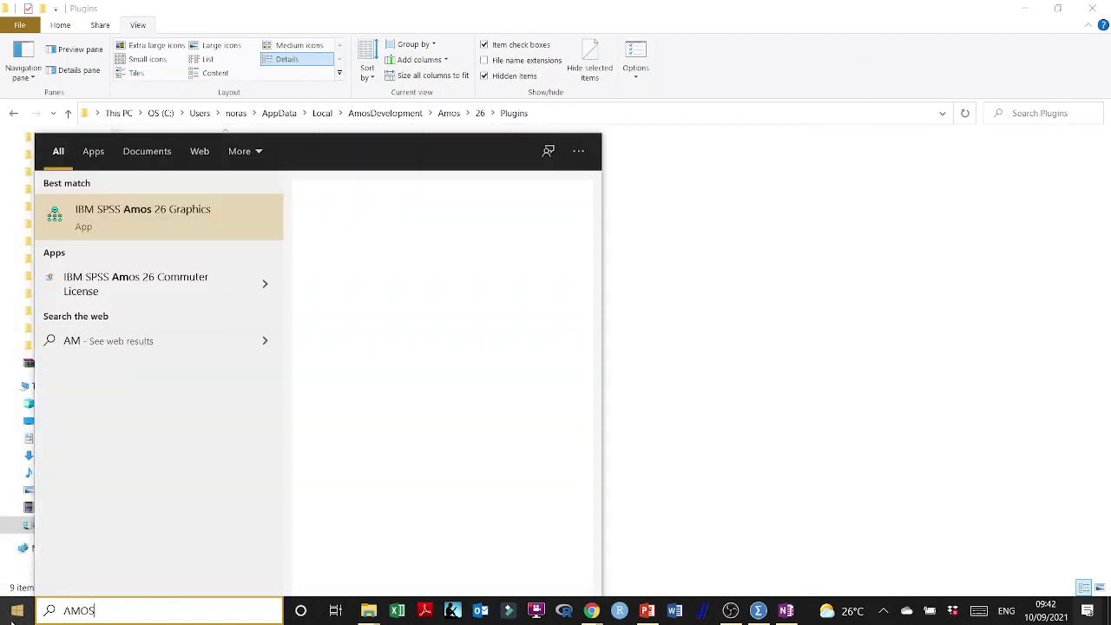
click(156, 208)
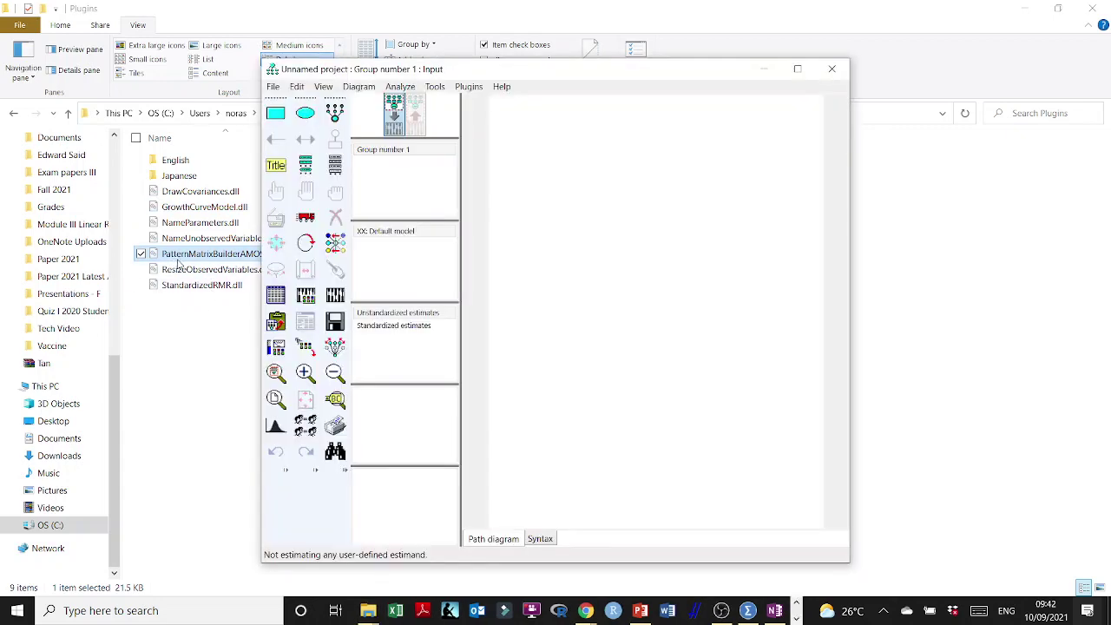
double_click(663, 73)
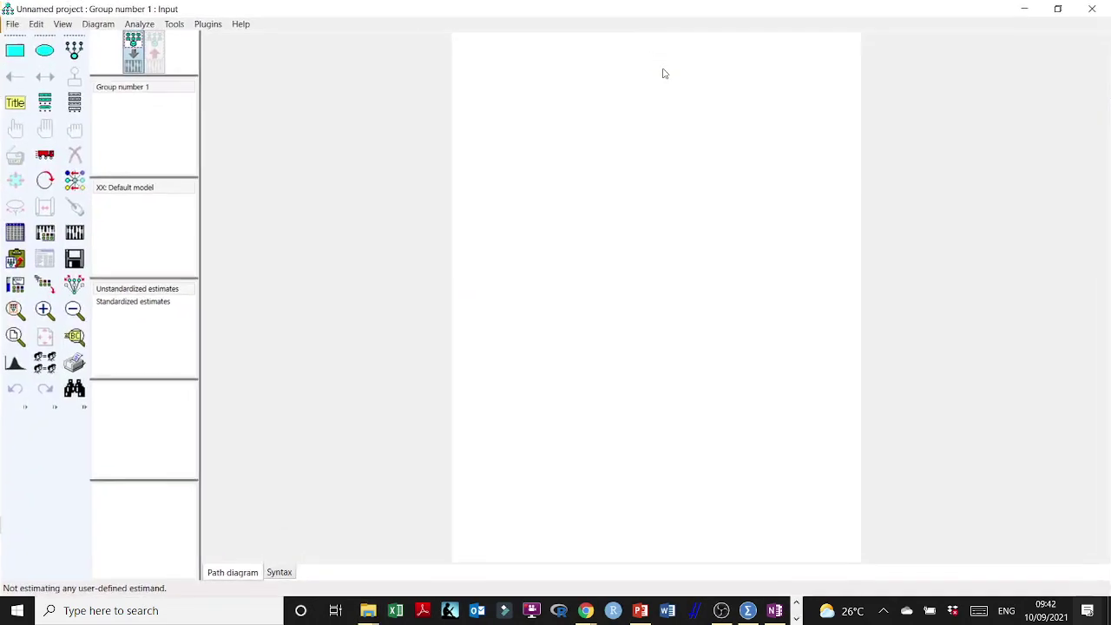
Step: Check the available Amos plugins for the Pattern Matrix Model Builder
click(205, 25)
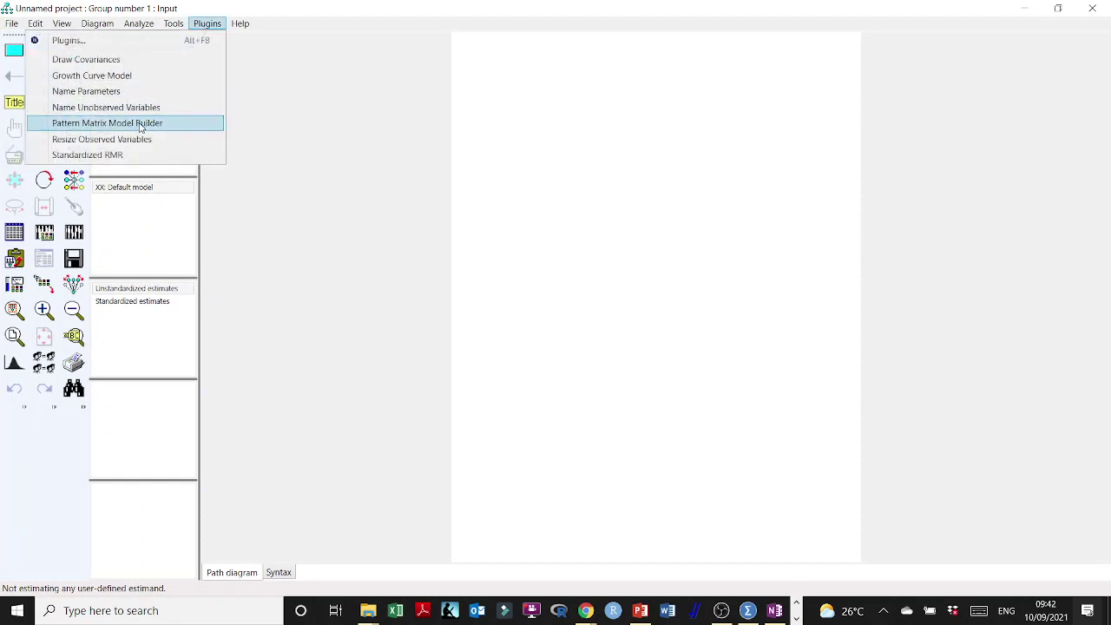
click(348, 247)
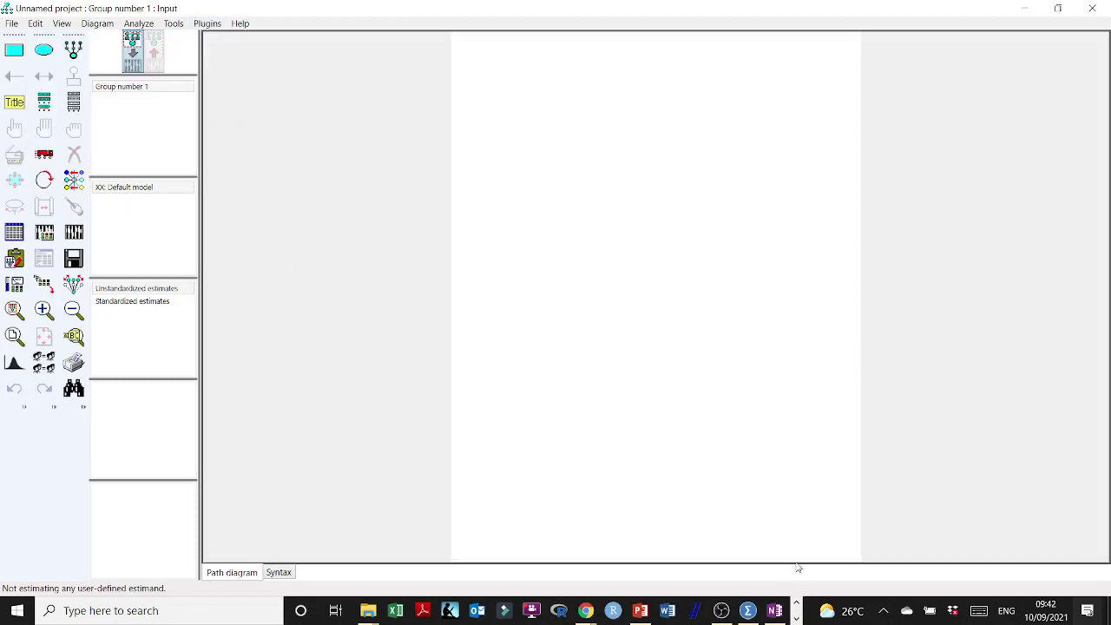
Step: Switch to the Data.sav dataset in IBM SPSS Statistics and start a Factor Analysis
click(748, 610)
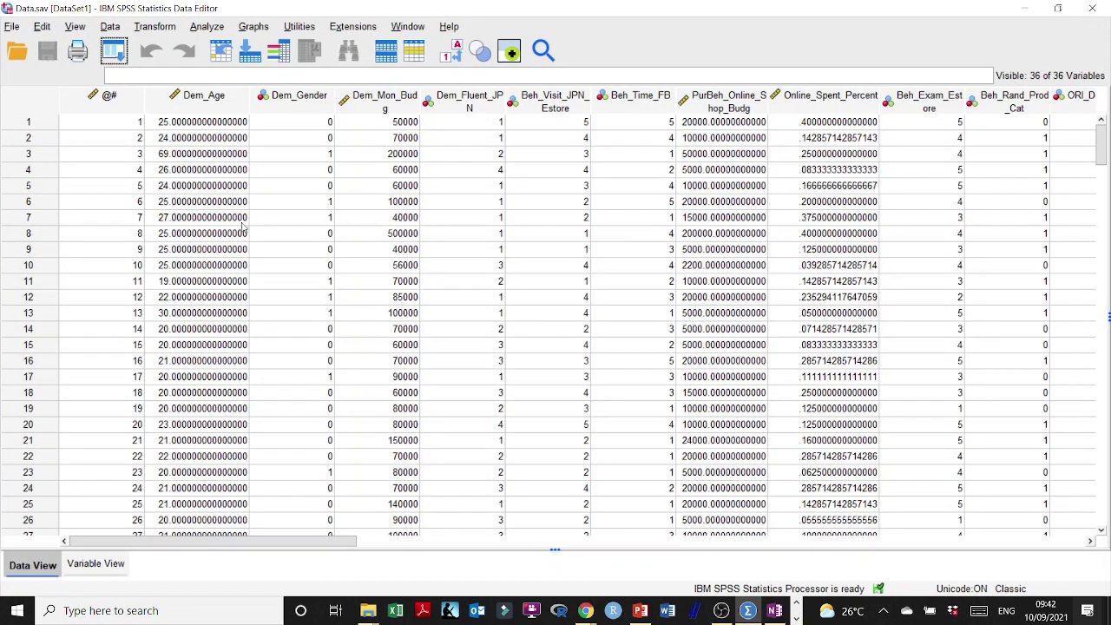
click(197, 28)
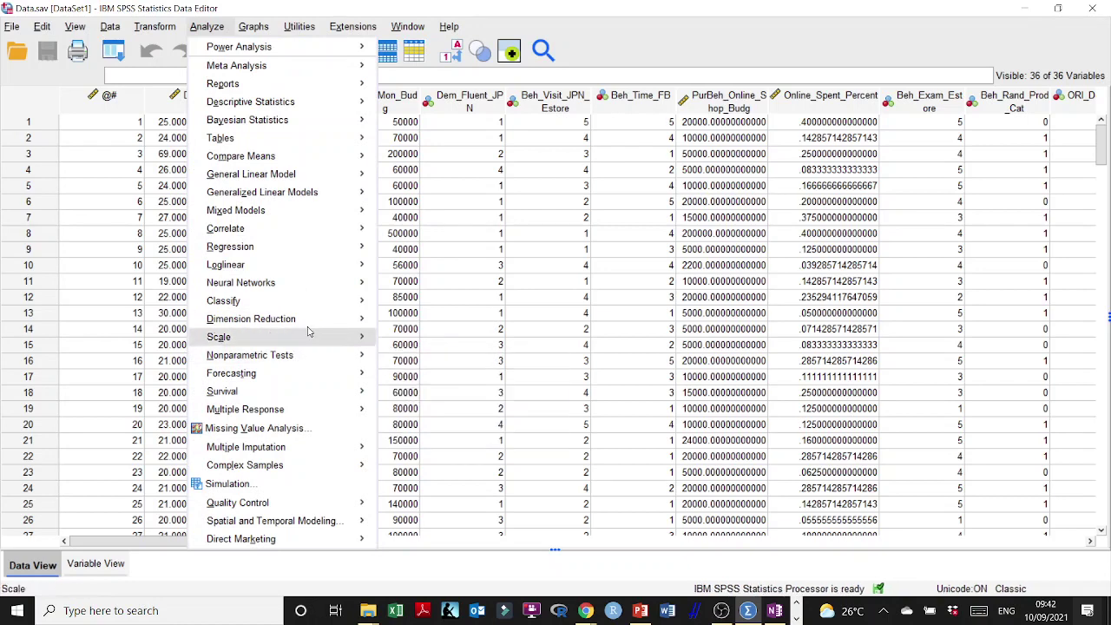
mouse_move(309, 319)
click(423, 319)
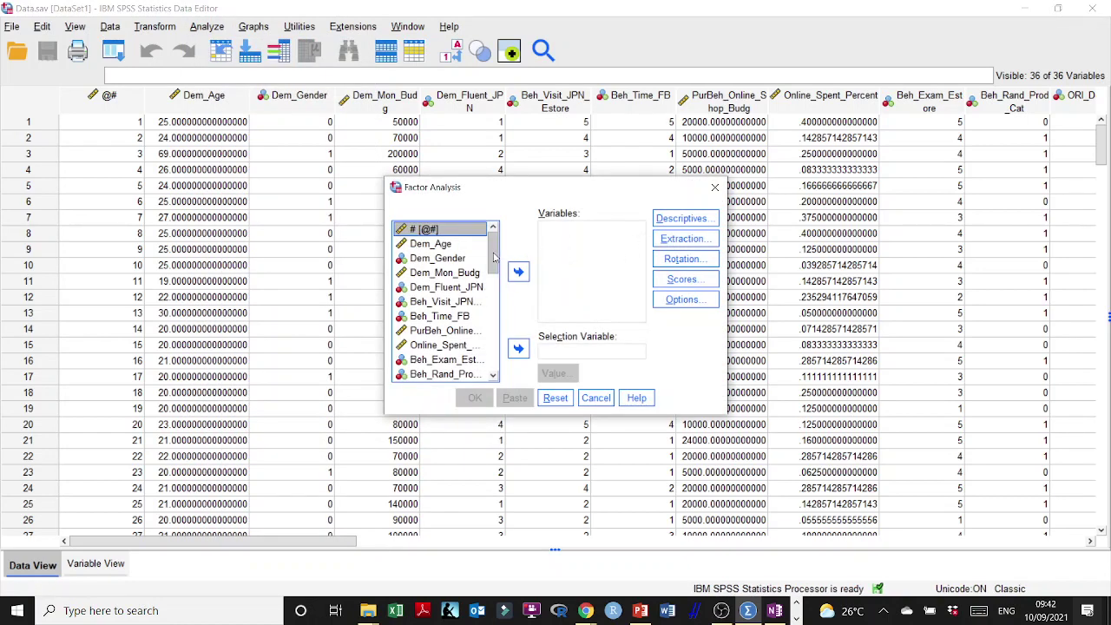
Step: Add all variables from ORI_Deliv_Time through follow to the factor analysis variables
drag(497, 257, 497, 278)
scroll(473, 293, up, 1)
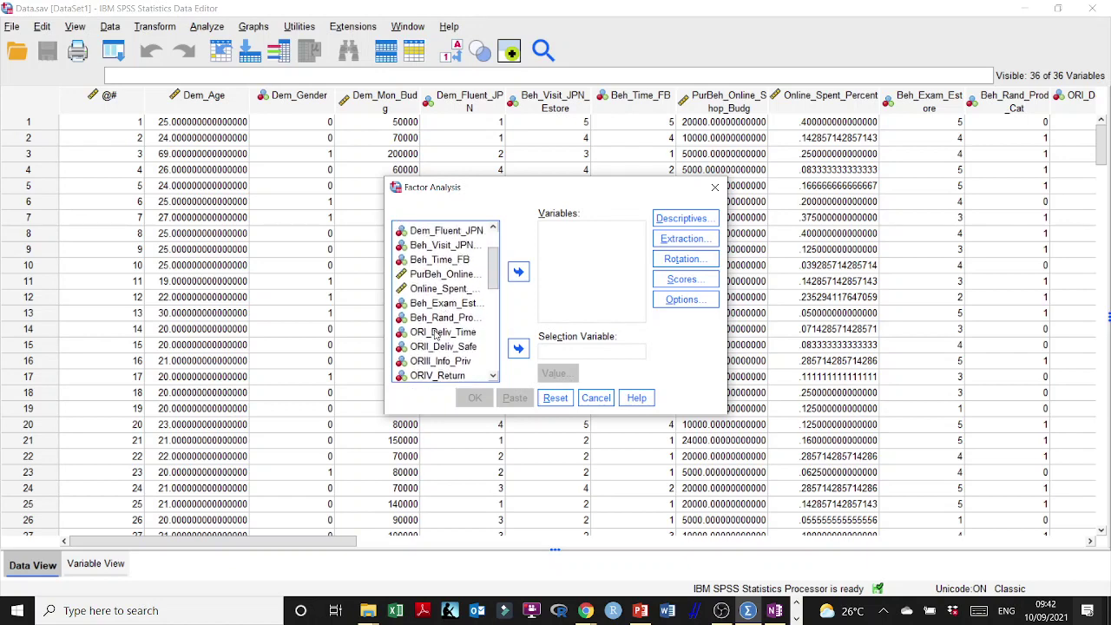
click(436, 334)
scroll(492, 295, down, 3)
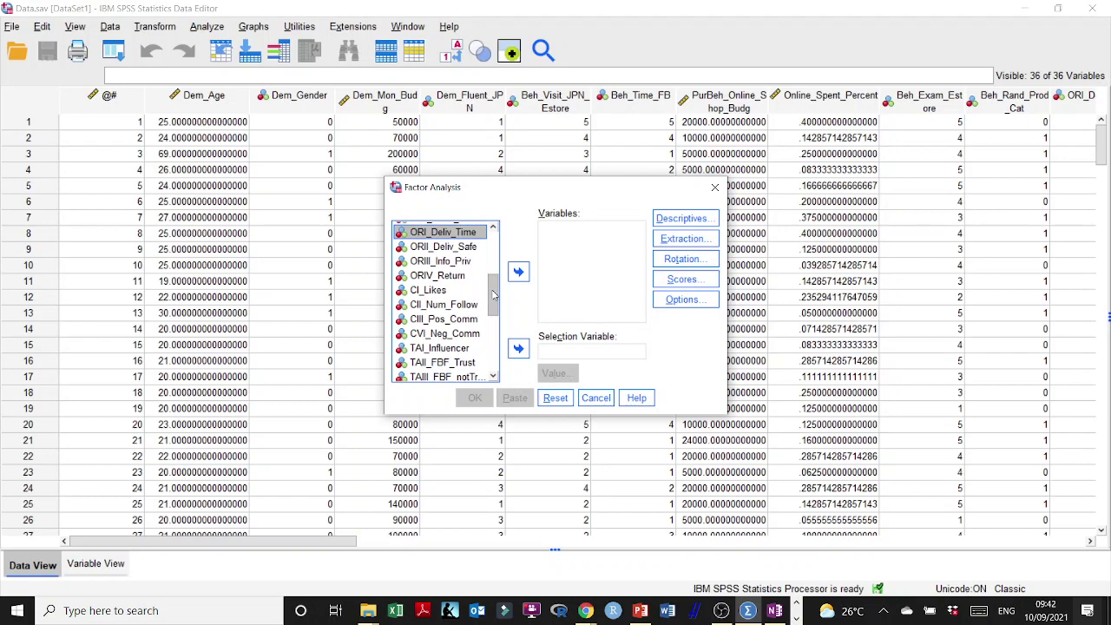
scroll(492, 295, down, 5)
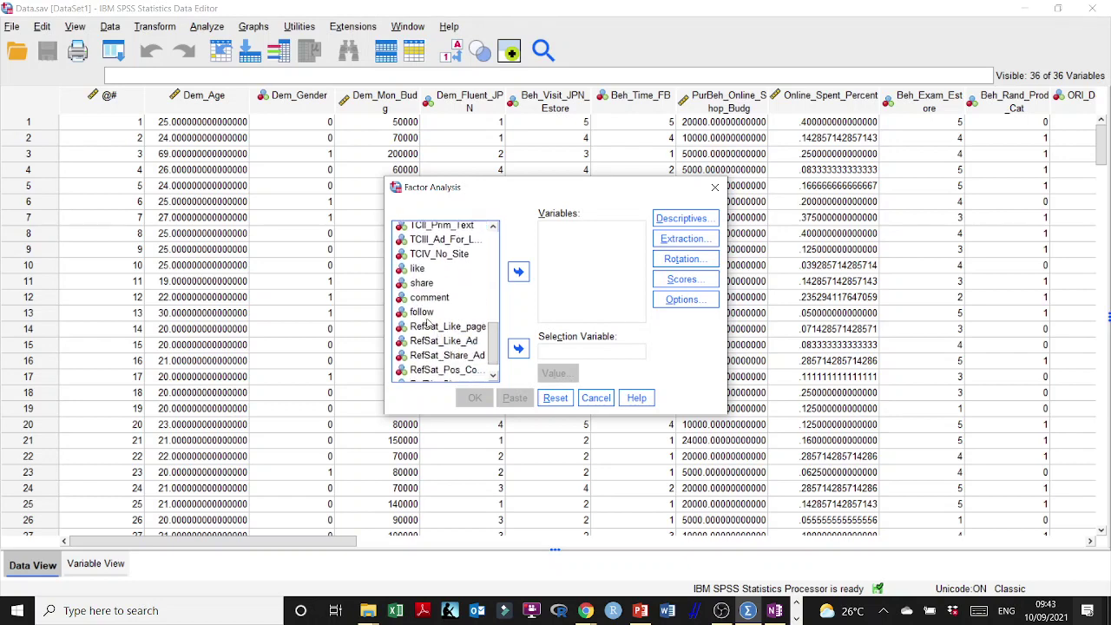
shift+click(425, 315)
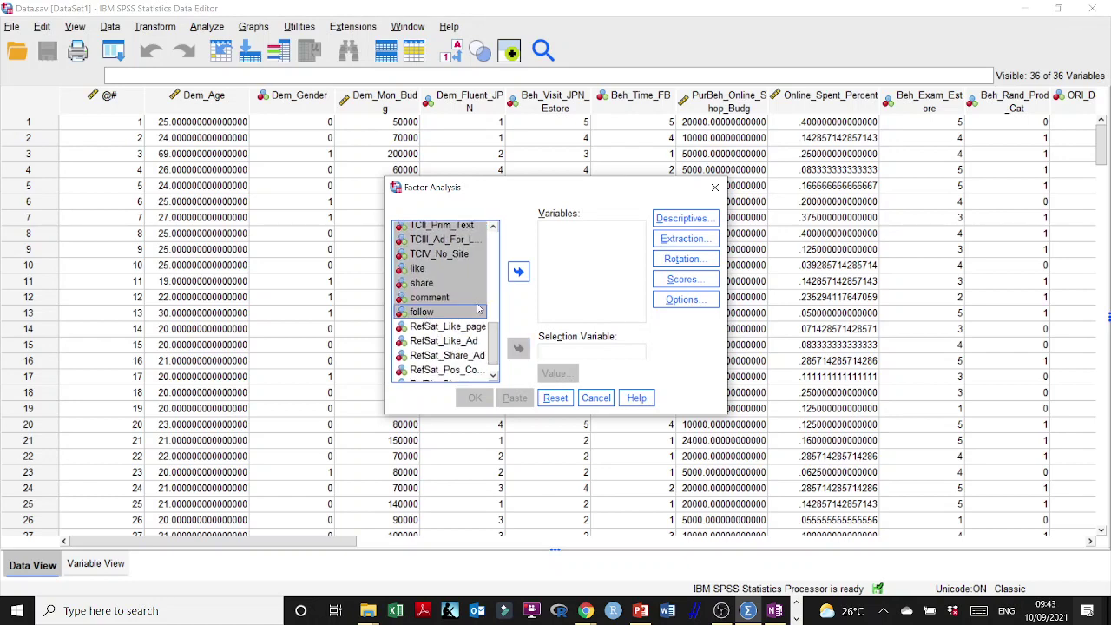
click(518, 274)
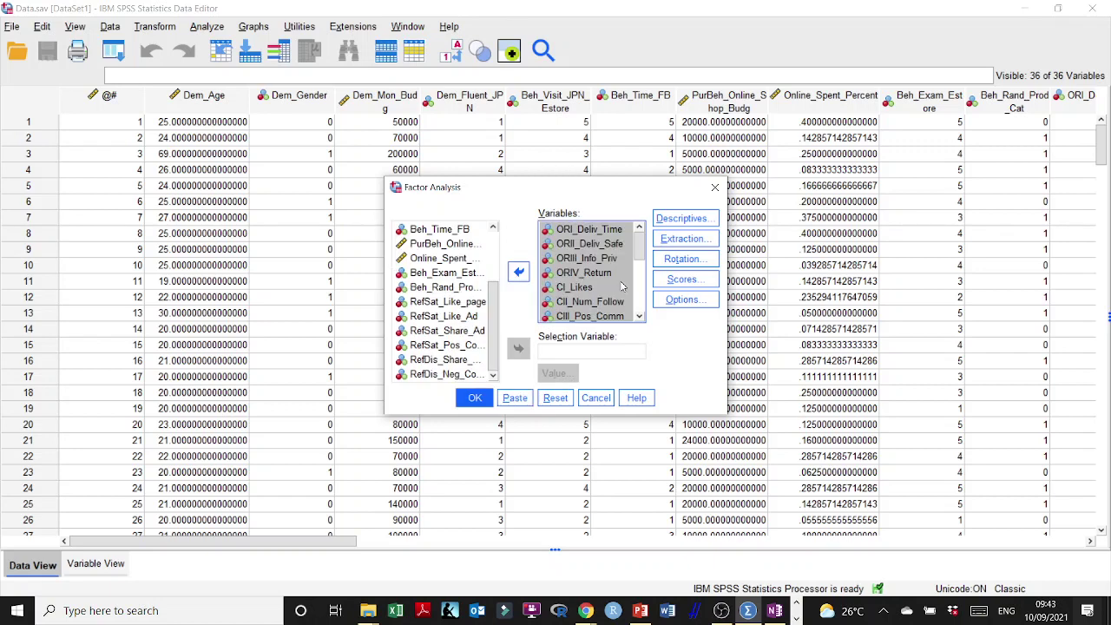
Step: Remove the TAIII_FBF_notTr... and CVI_Neg_Comm variables from the factor analysis variables
scroll(622, 287, down, 2)
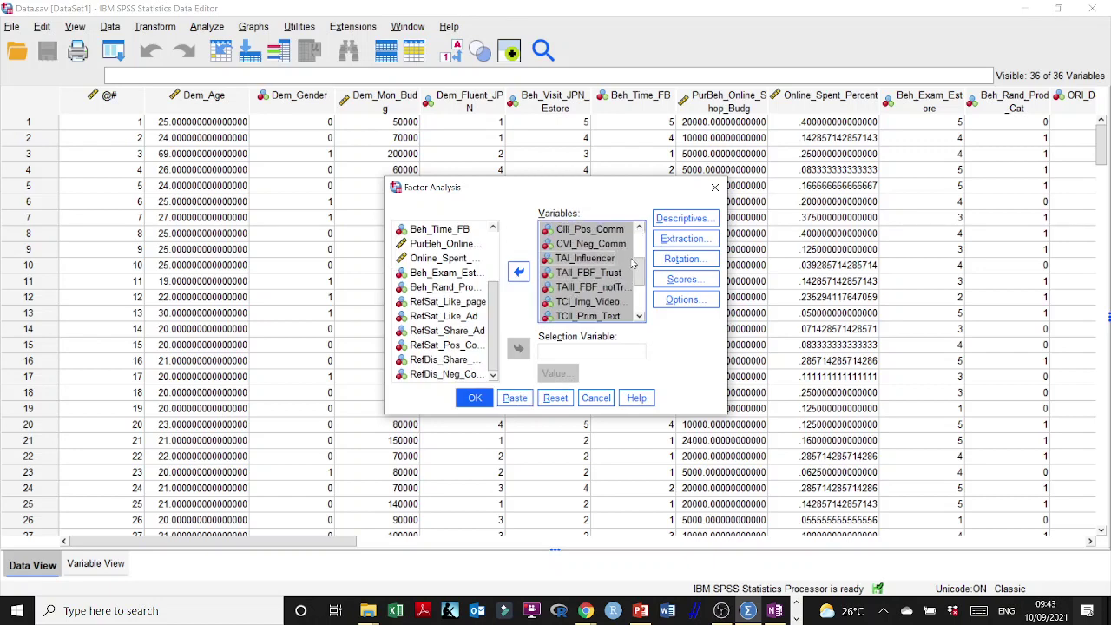
click(588, 287)
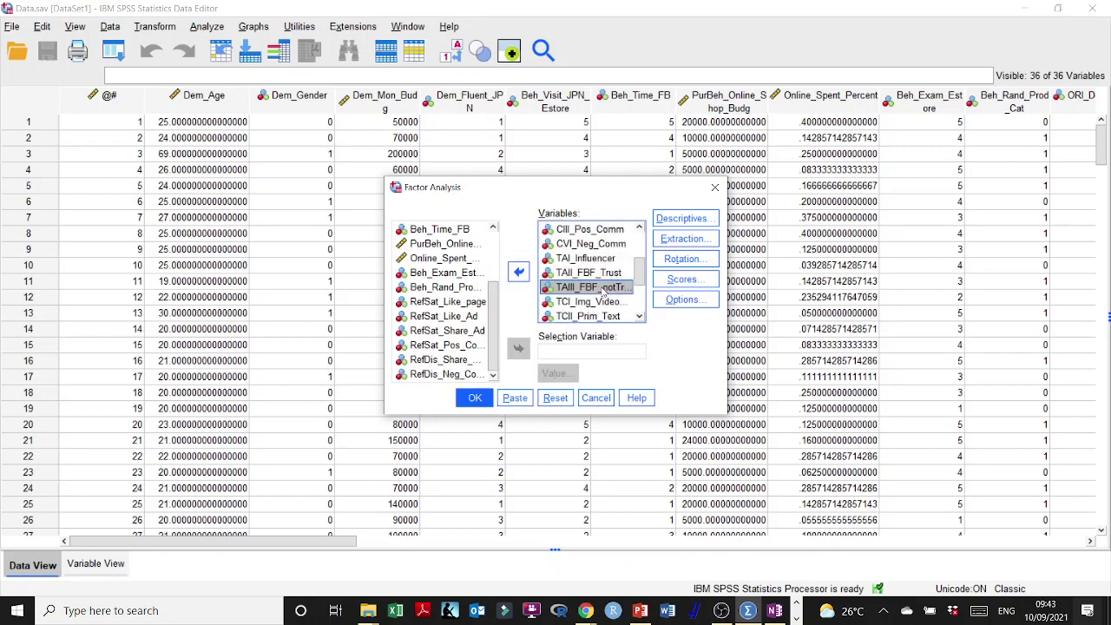
click(518, 273)
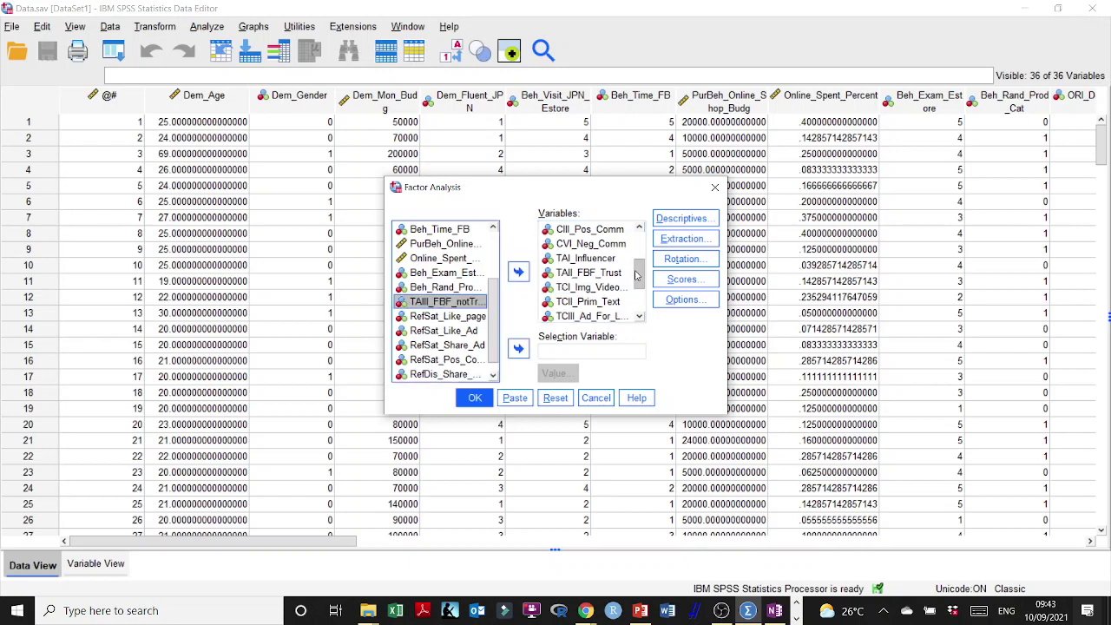
scroll(639, 264, up, 2)
click(591, 276)
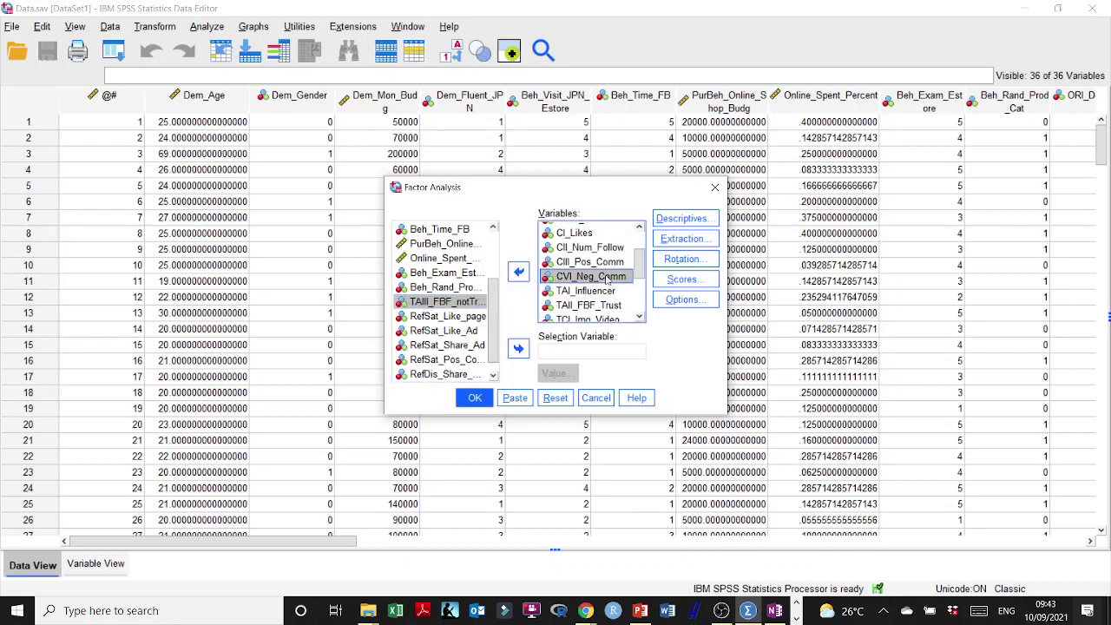
click(518, 272)
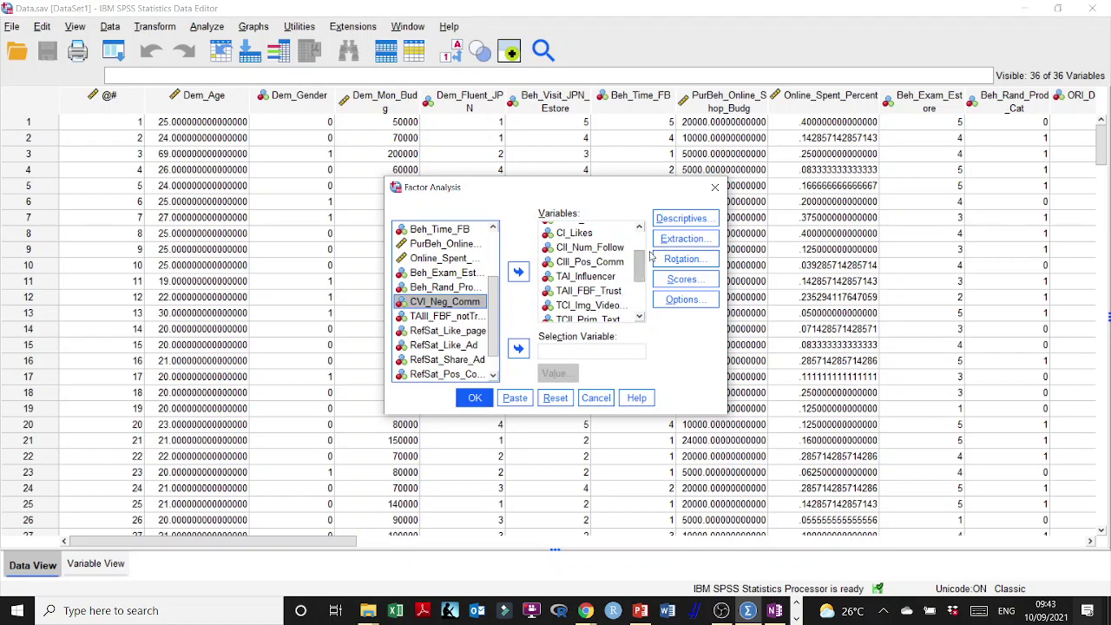
Step: Include KMO and Bartlett's test of sphericity and the reproduced correlation matrix in the factor analysis descriptives
click(682, 218)
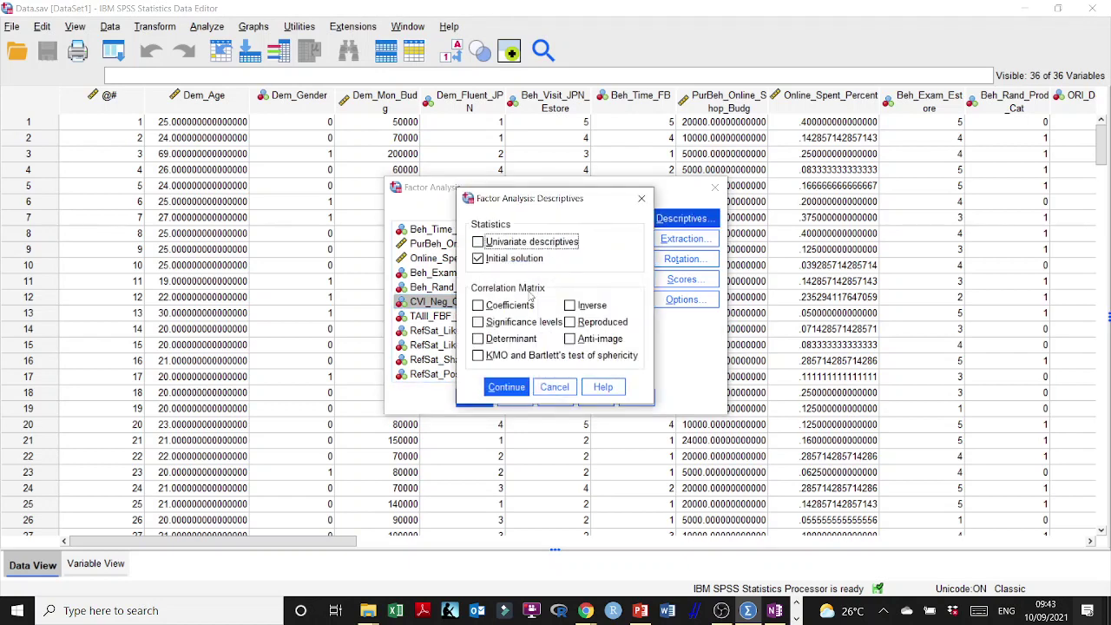
click(479, 356)
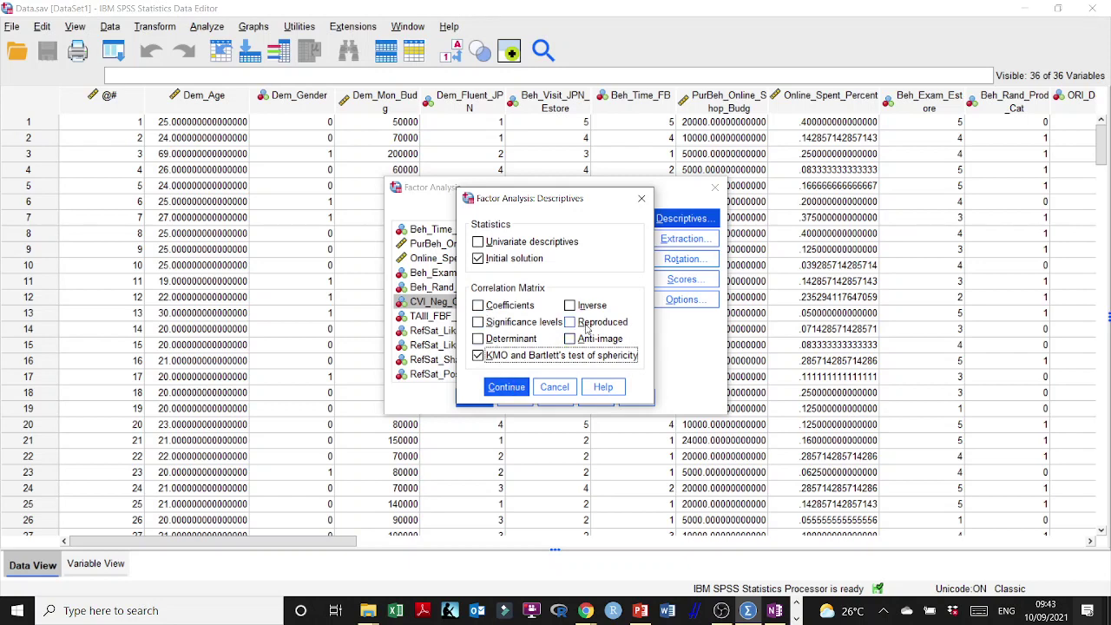
click(571, 322)
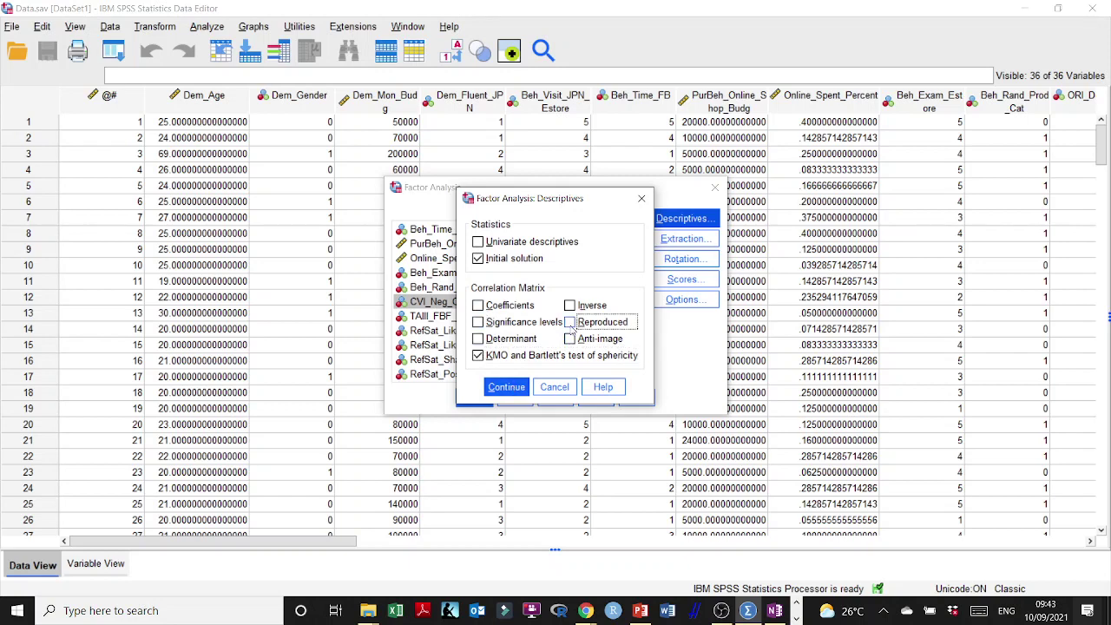
click(506, 388)
Step: Keep principal components extraction with eigenvalues greater than 1, and set the rotation method to Promax with Kappa 4
click(683, 239)
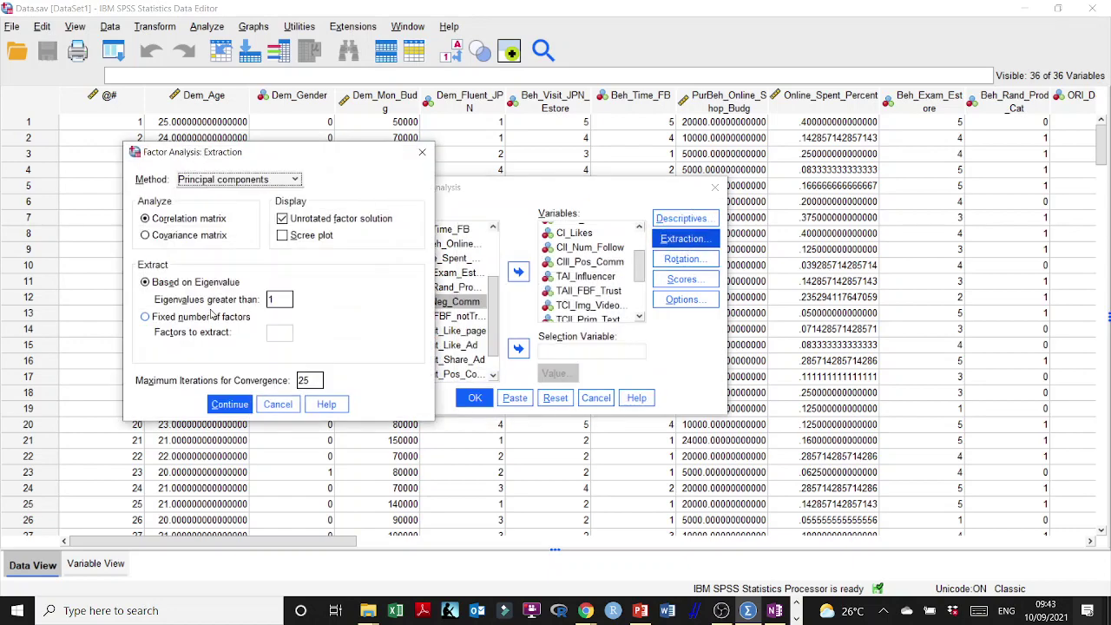
click(227, 405)
click(683, 259)
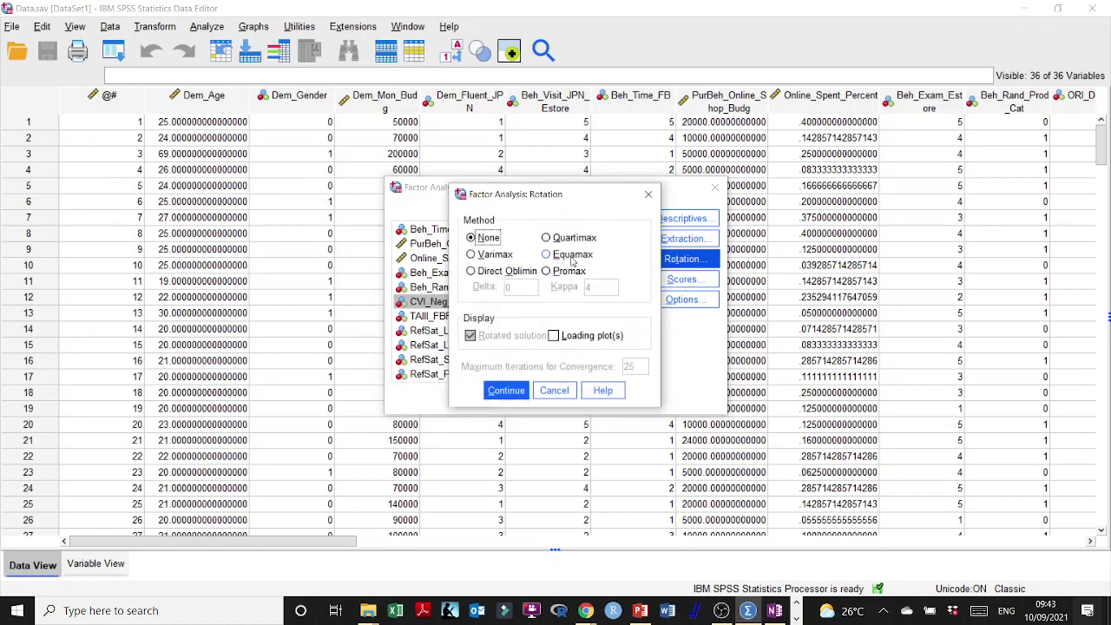
click(568, 273)
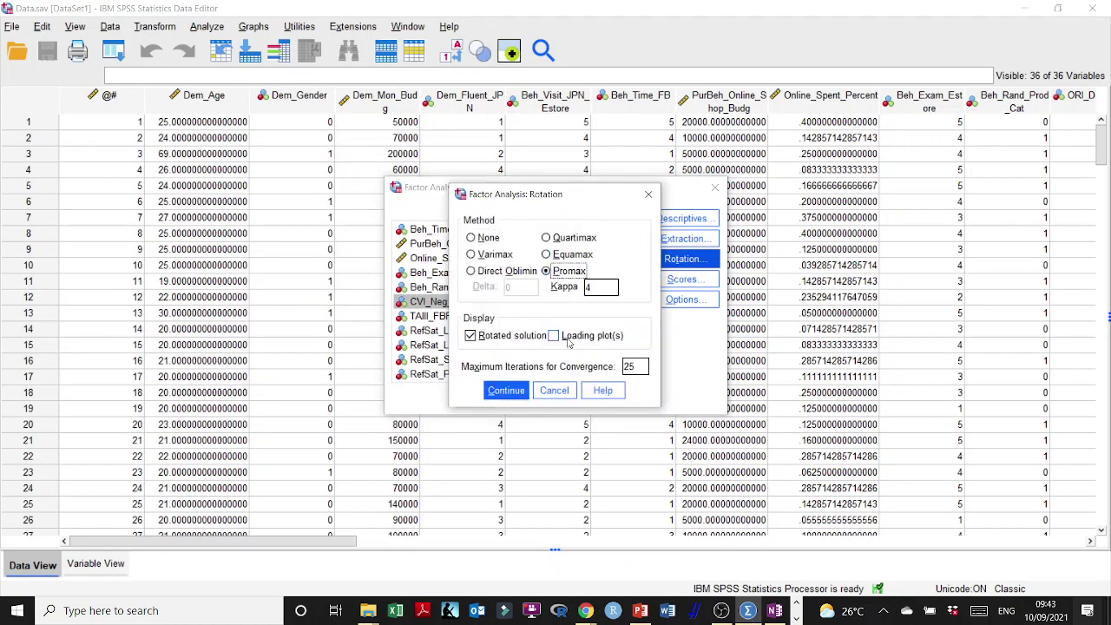
click(503, 390)
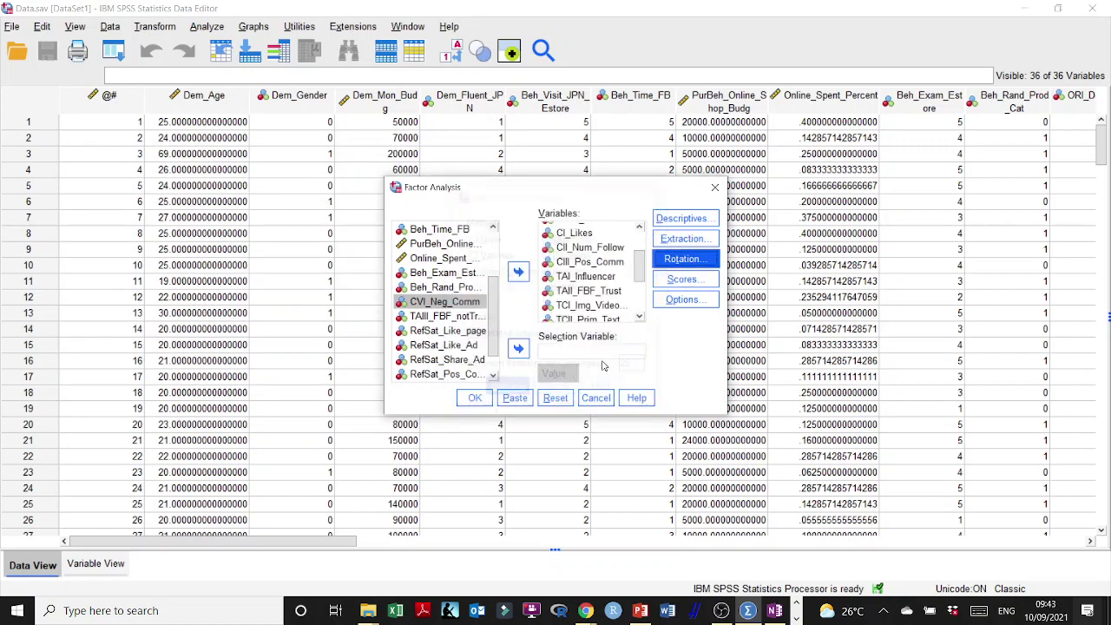
Step: Keep the default factor score settings and suppress small coefficients with an absolute value below 0.3
click(683, 280)
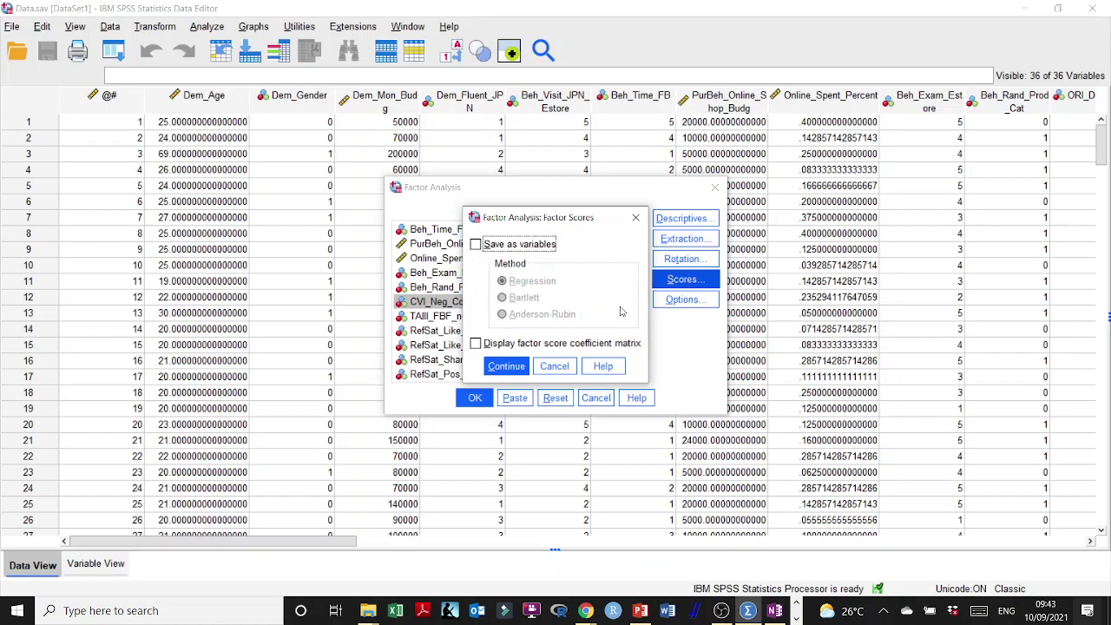
click(506, 365)
click(684, 299)
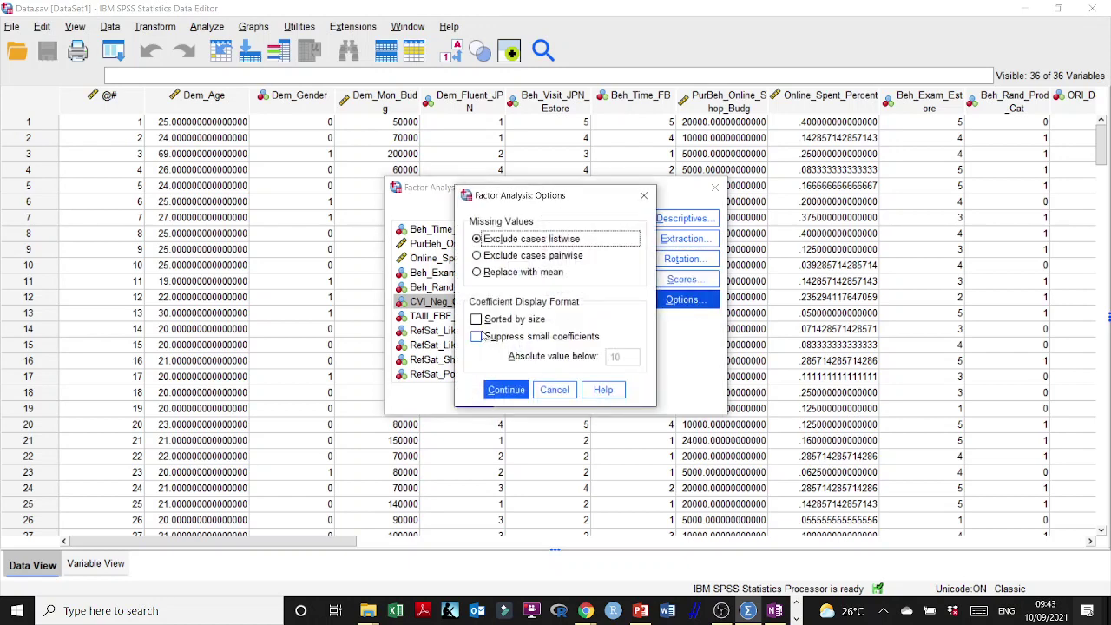
click(512, 339)
double_click(626, 356)
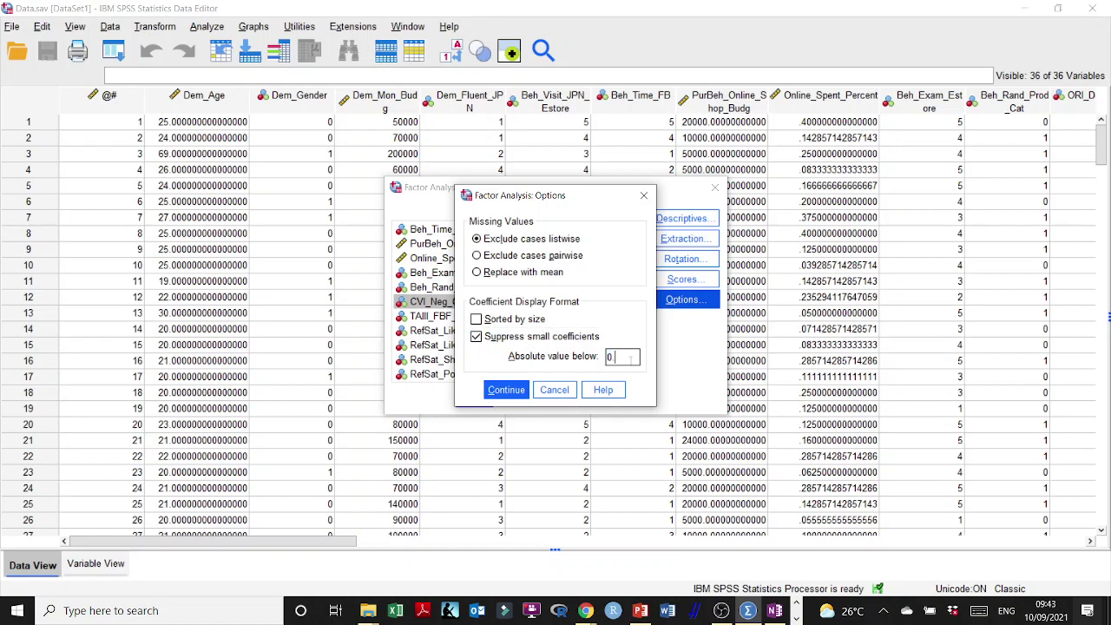
text(0.3)
click(507, 389)
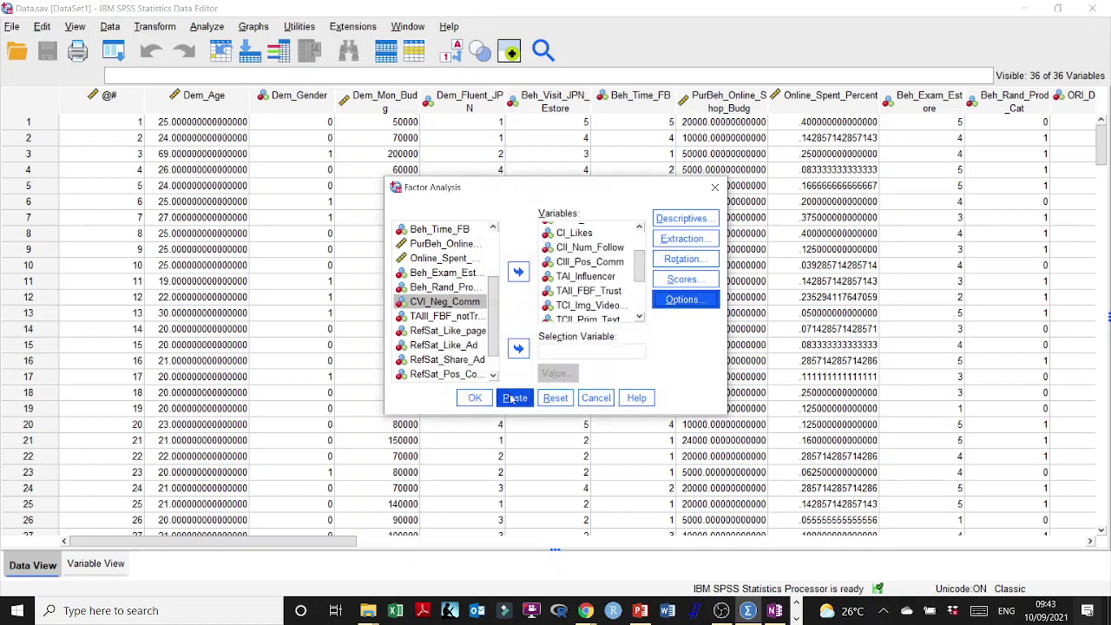
Step: Run the factor analysis and copy the Pattern Matrix table from its output in the maximized viewer
click(476, 397)
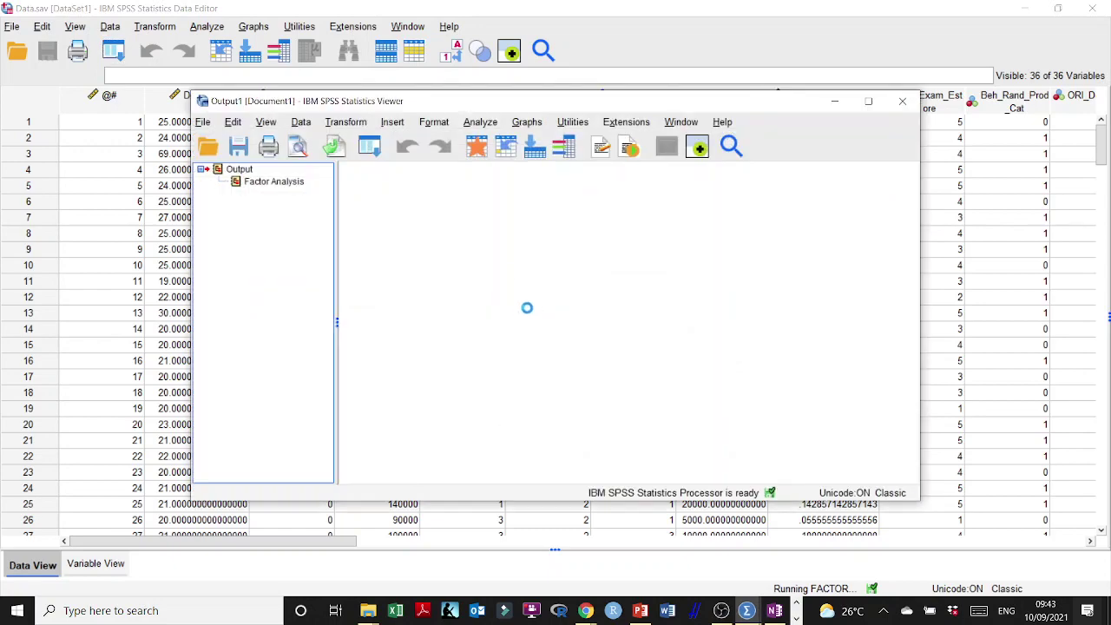
click(868, 101)
scroll(382, 256, down, 10)
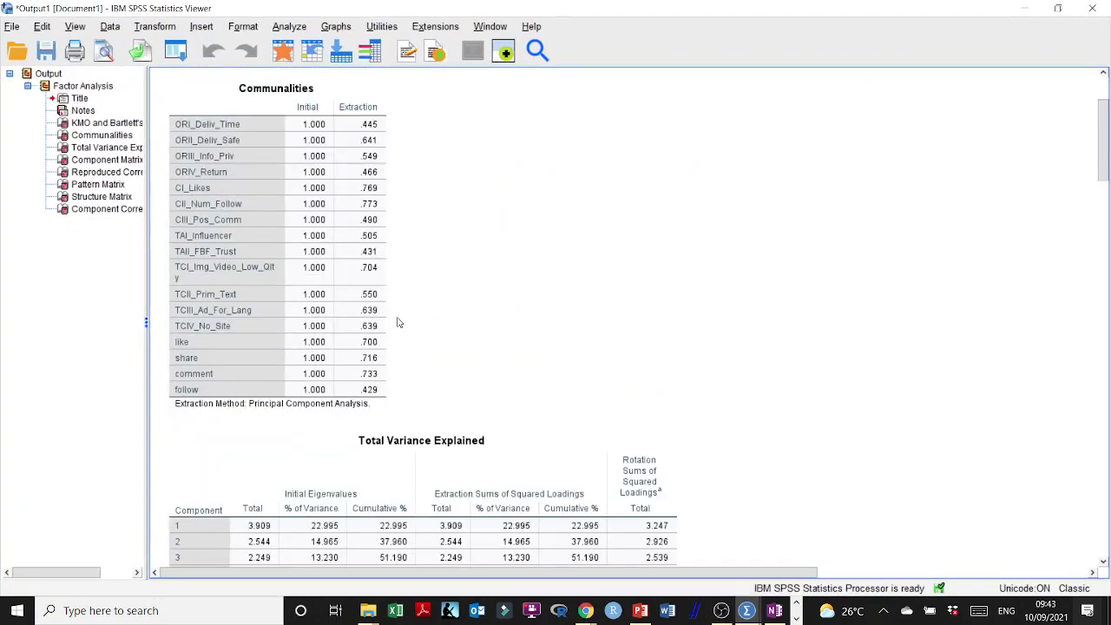
scroll(402, 319, down, 15)
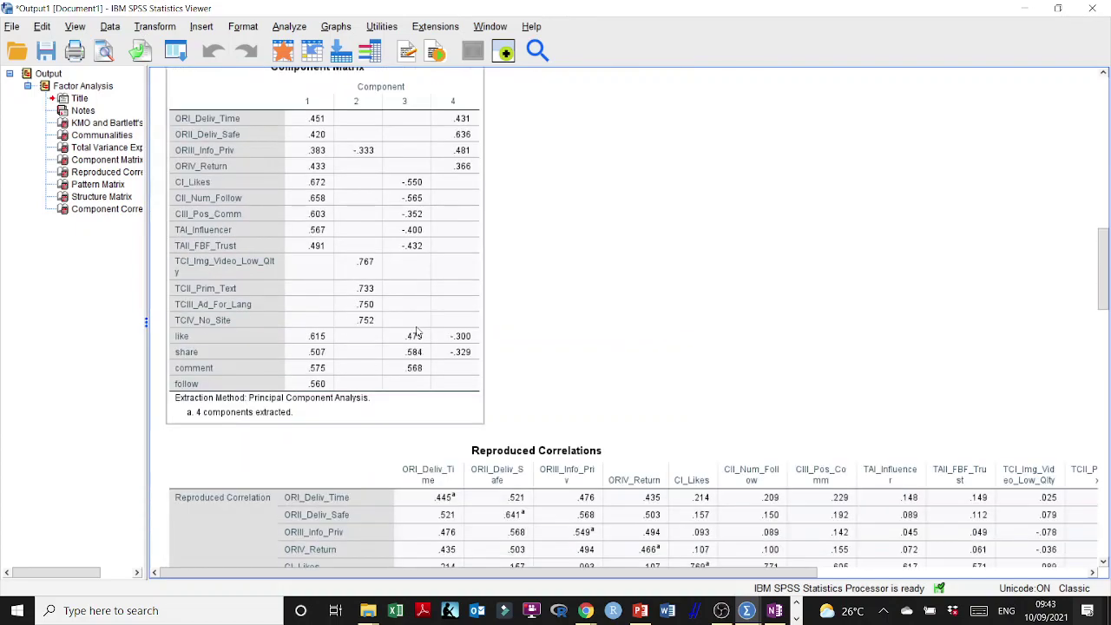
scroll(417, 335, down, 8)
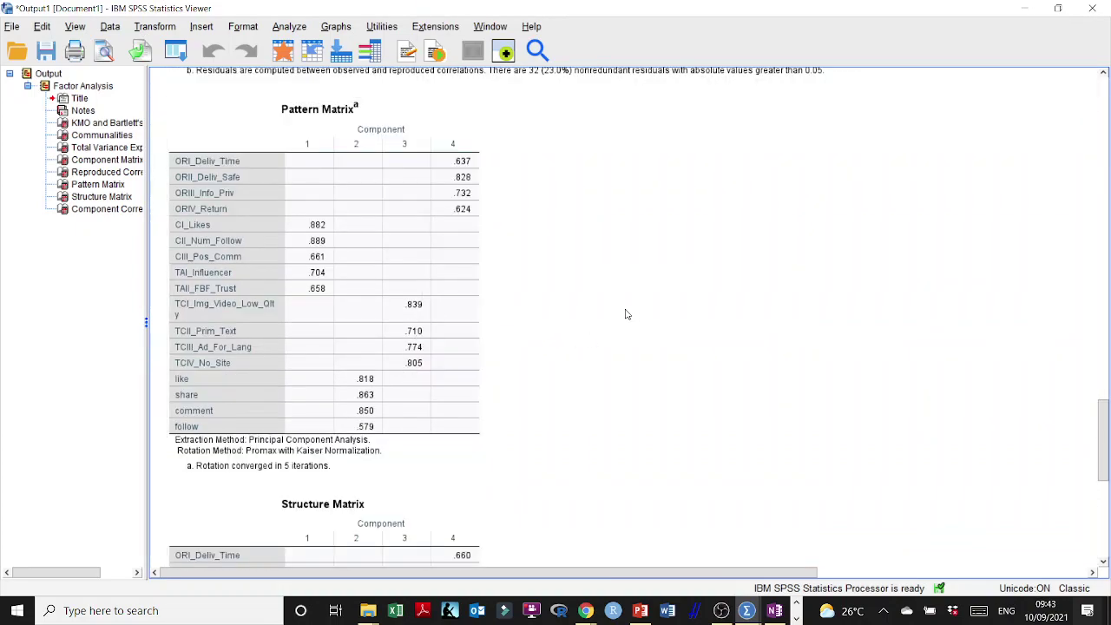
scroll(584, 281, up, 2)
scroll(583, 281, down, 2)
right_click(318, 196)
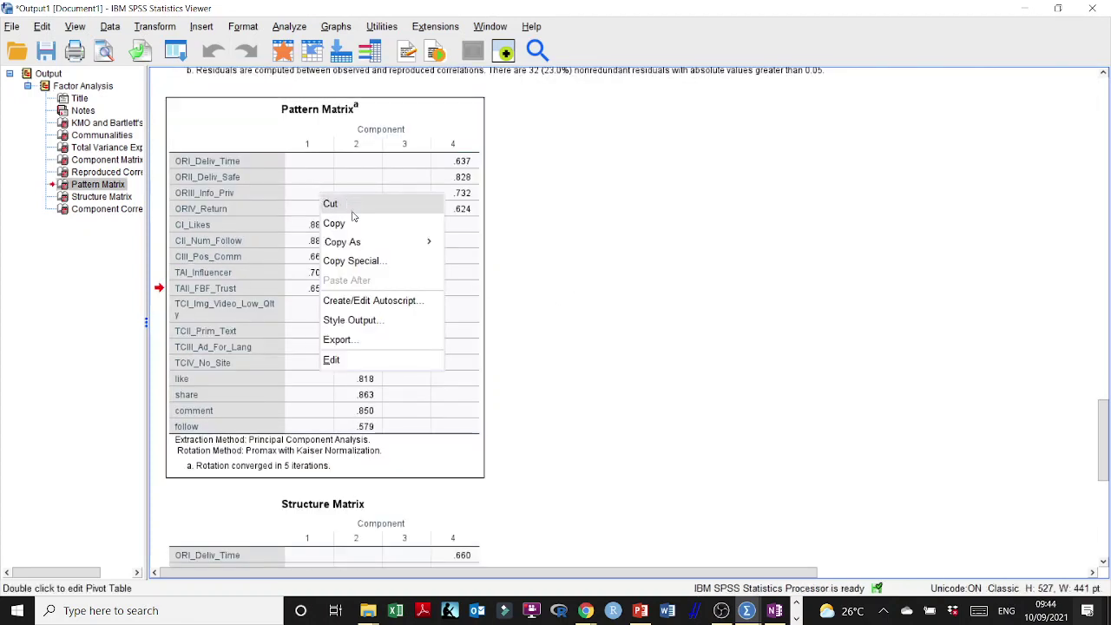
click(341, 215)
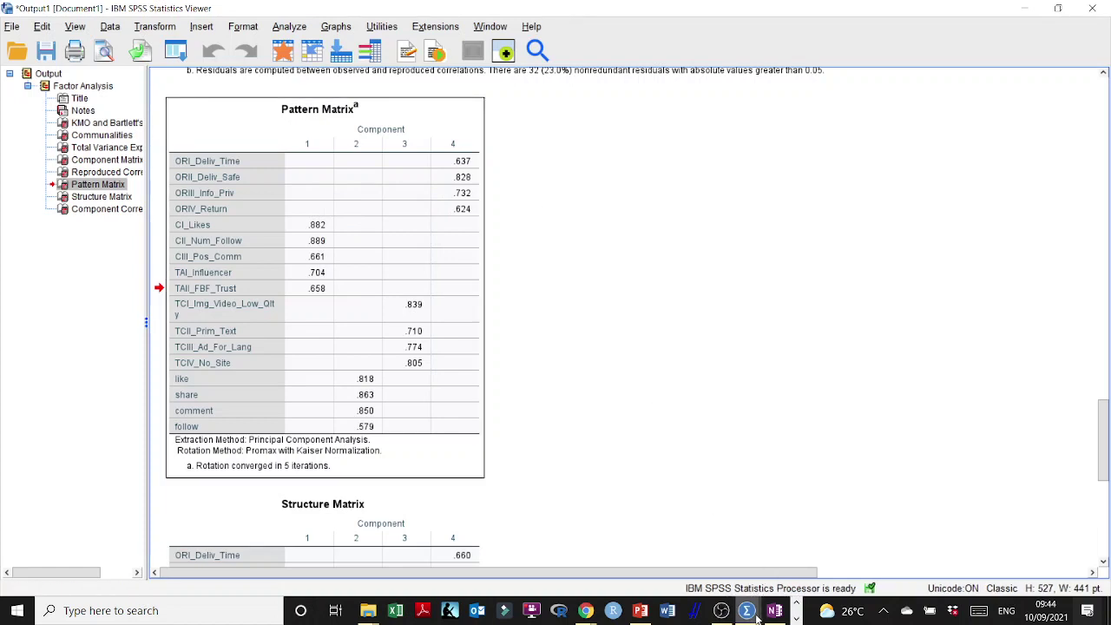
Step: Switch to the unnamed project in Amos Graphics and run the Pattern Matrix Model Builder plugin
mouse_move(752, 622)
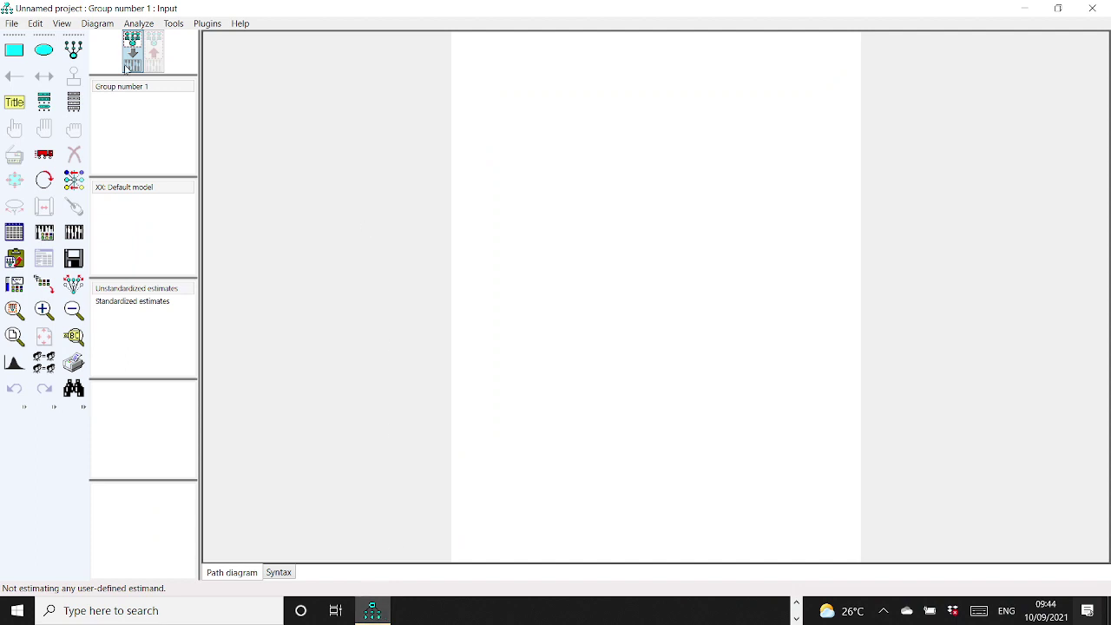
click(206, 24)
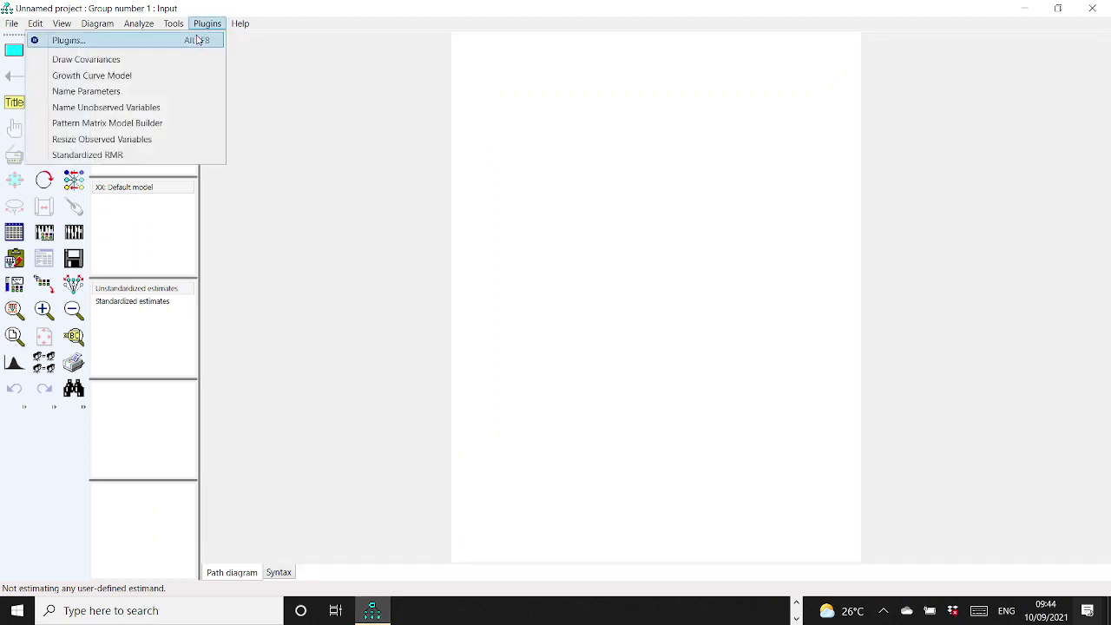
click(145, 125)
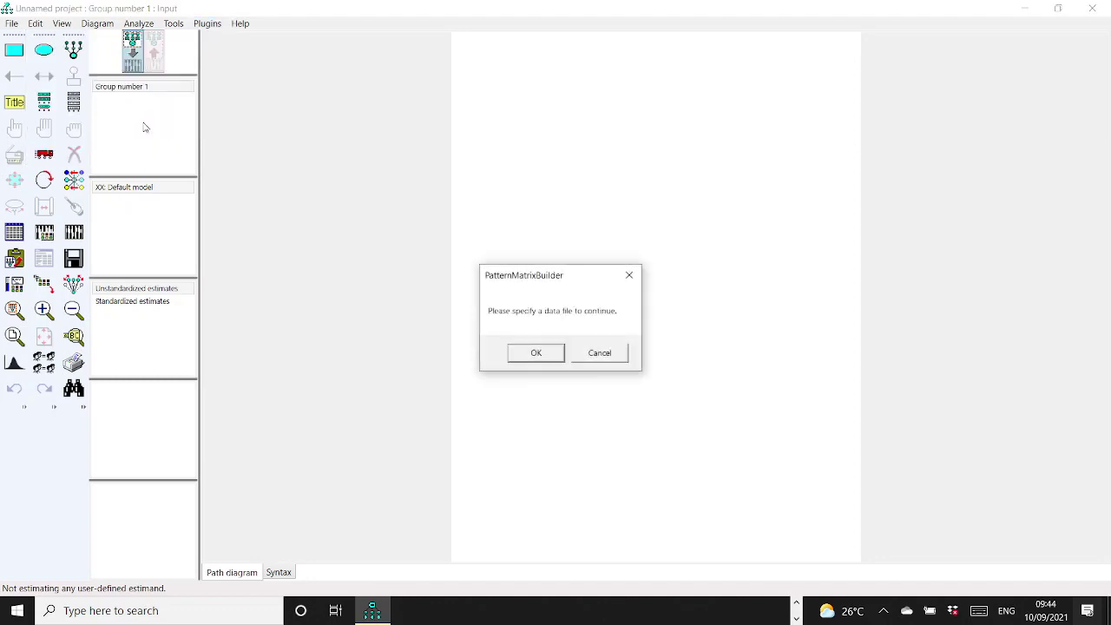
Step: Assign the SPSS data file from the Analysis folder inside Paper Writing to Group number 1
click(629, 275)
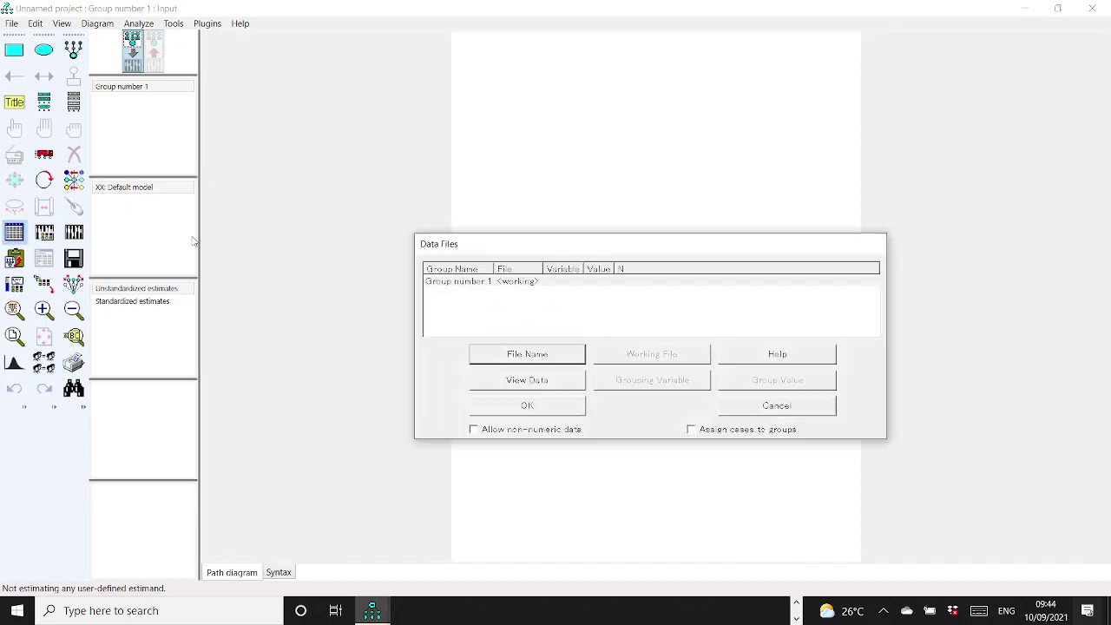
click(521, 283)
click(540, 356)
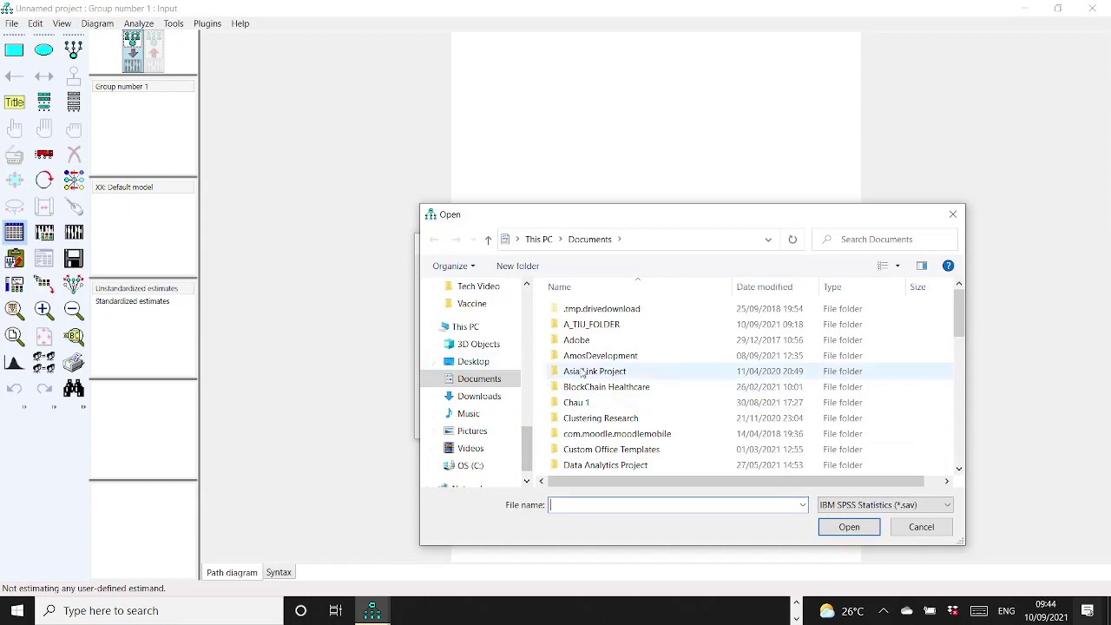
click(603, 324)
double_click(603, 324)
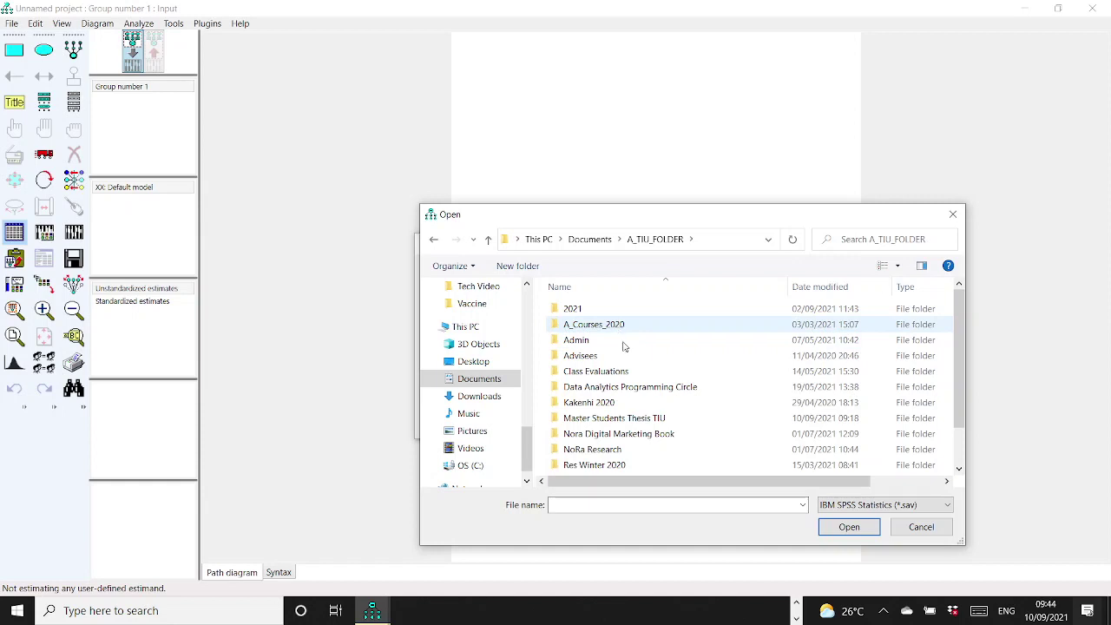
double_click(635, 417)
double_click(605, 326)
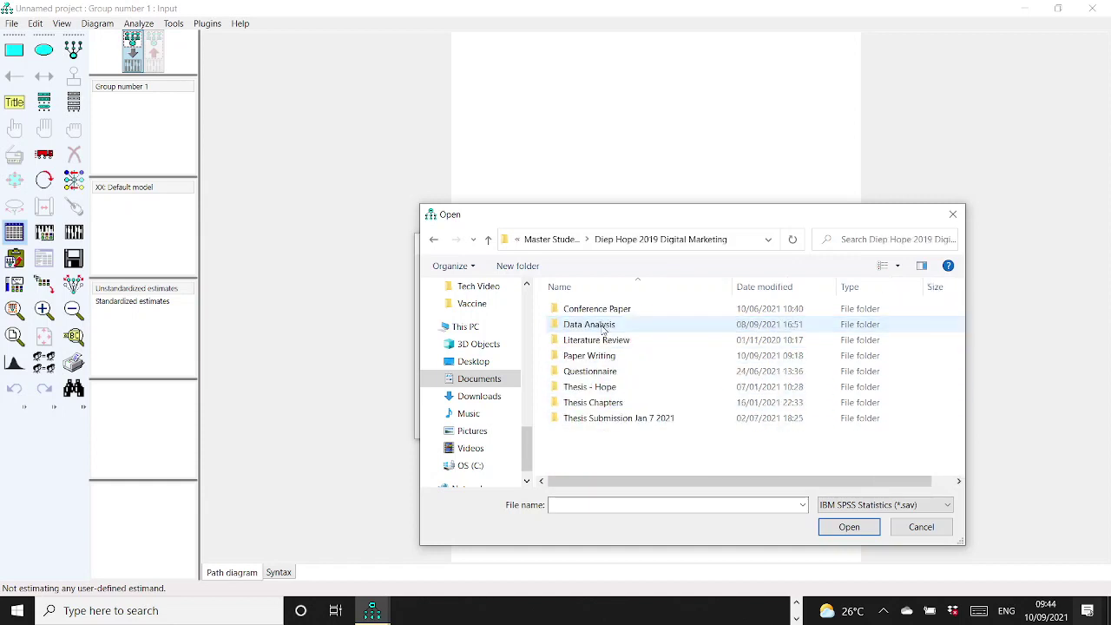
double_click(600, 357)
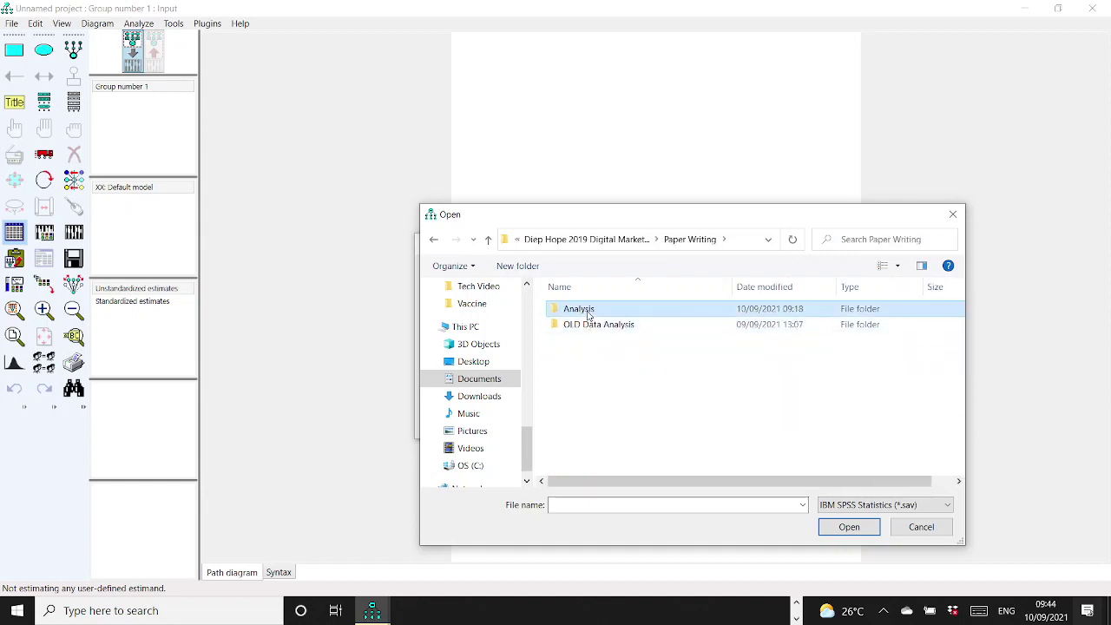
double_click(588, 315)
click(588, 314)
click(842, 527)
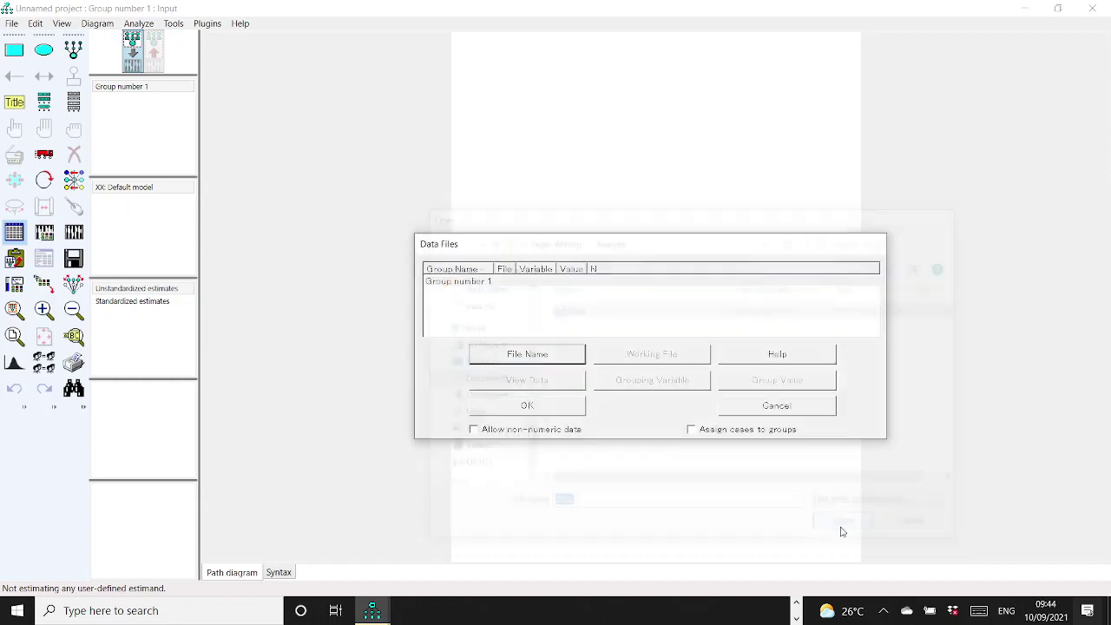
click(527, 405)
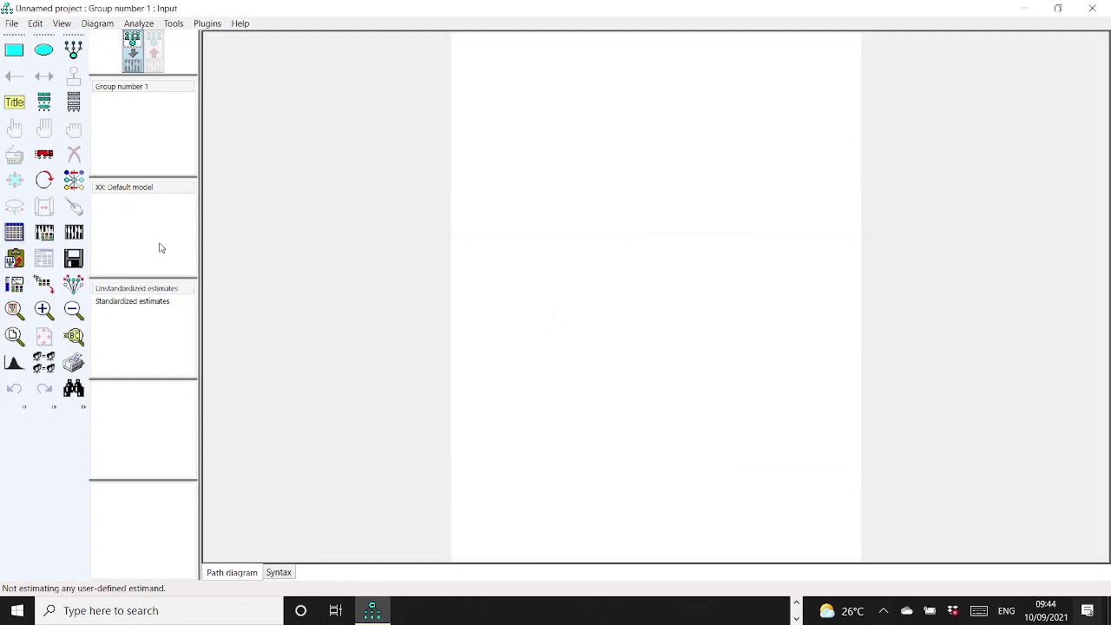
Step: Run the Pattern Matrix Model Builder plugin, paste the copied SPSS pattern matrix into it and create the diagram
click(202, 26)
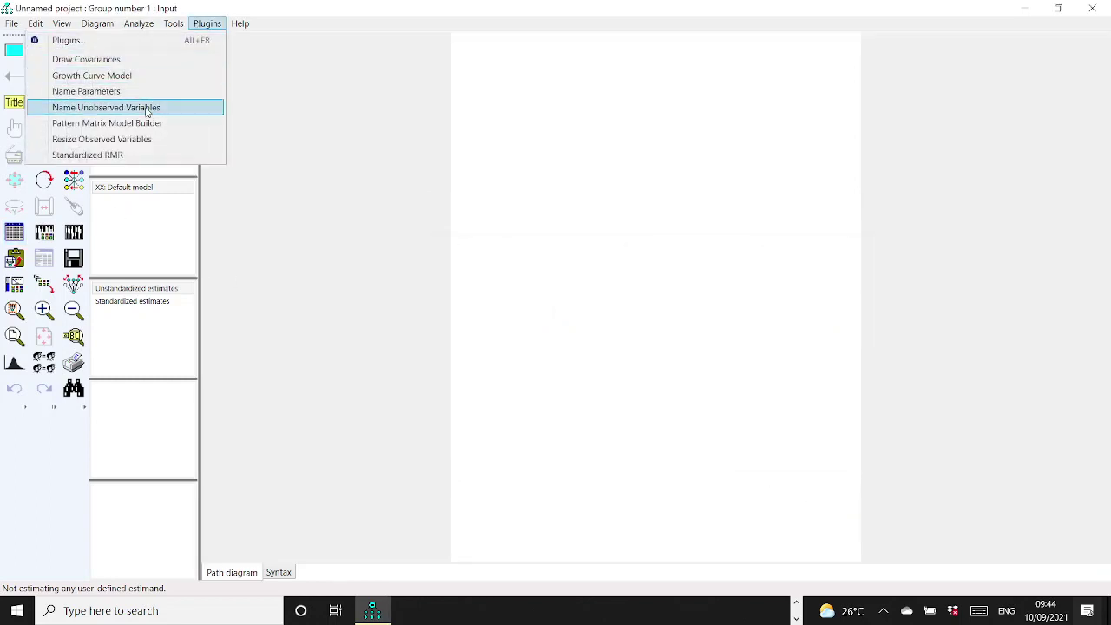
click(87, 122)
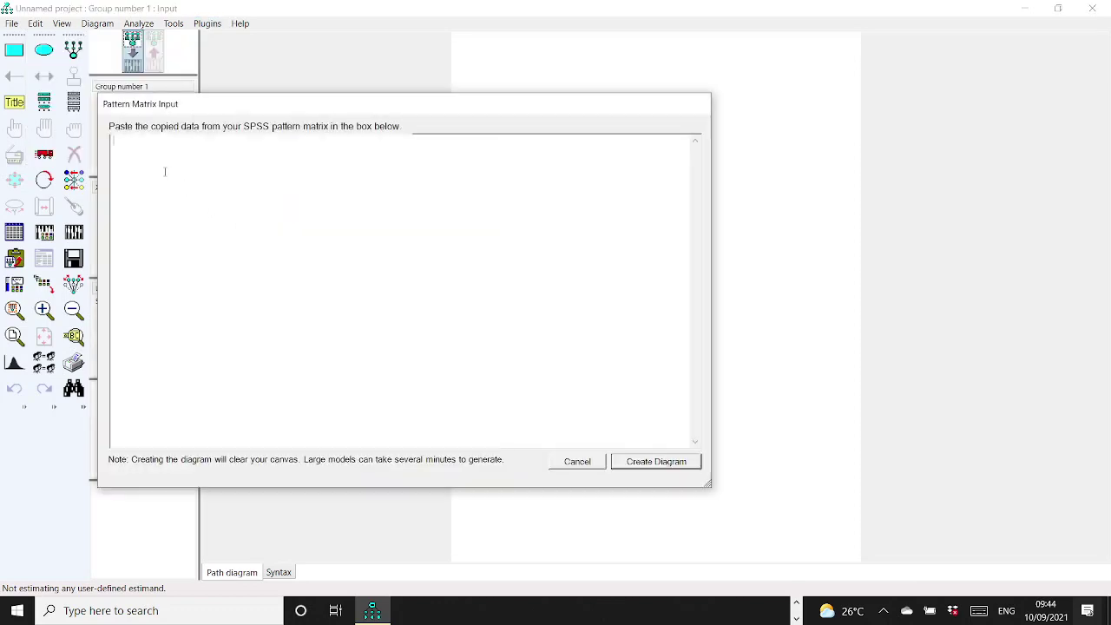
key(ctrl+v)
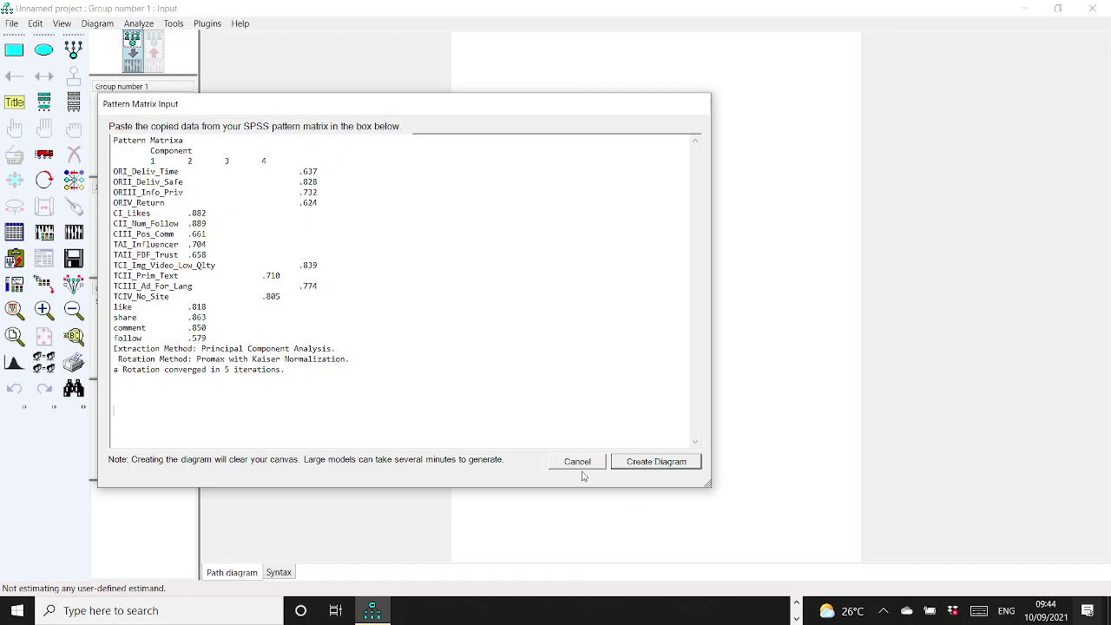
click(657, 463)
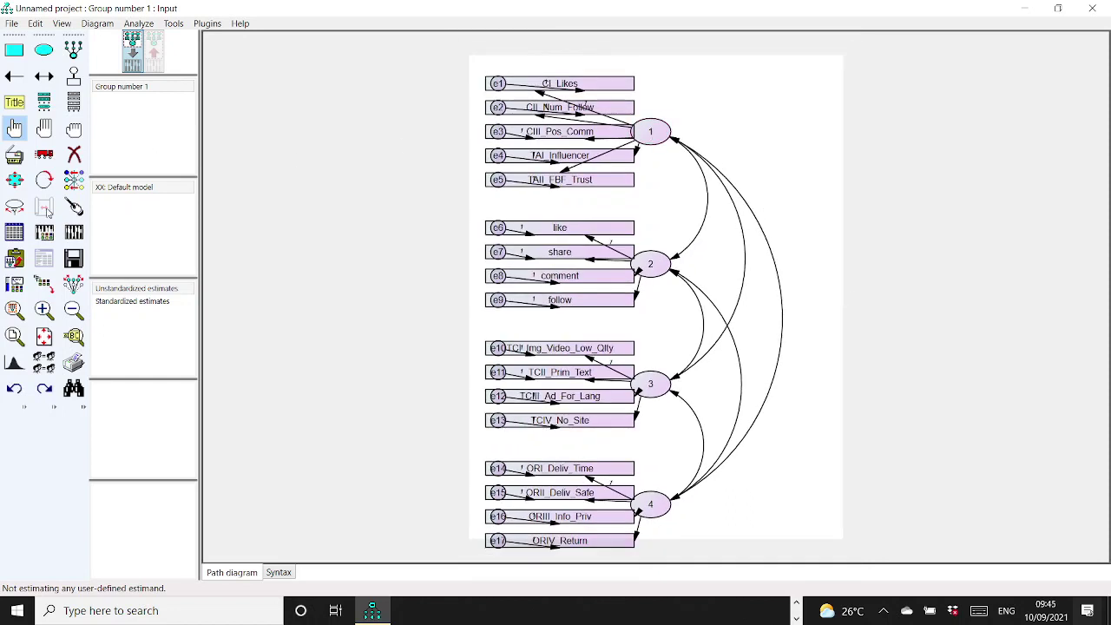
Step: Try to run the Pattern Matrix Model Builder plugin again on the created diagram
click(73, 206)
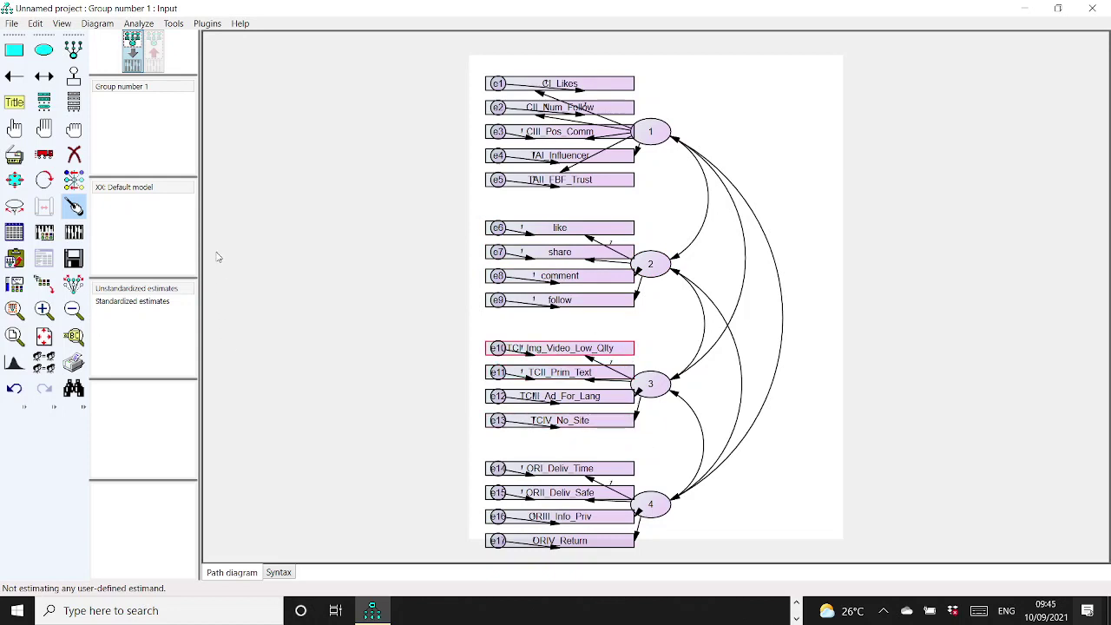
click(207, 24)
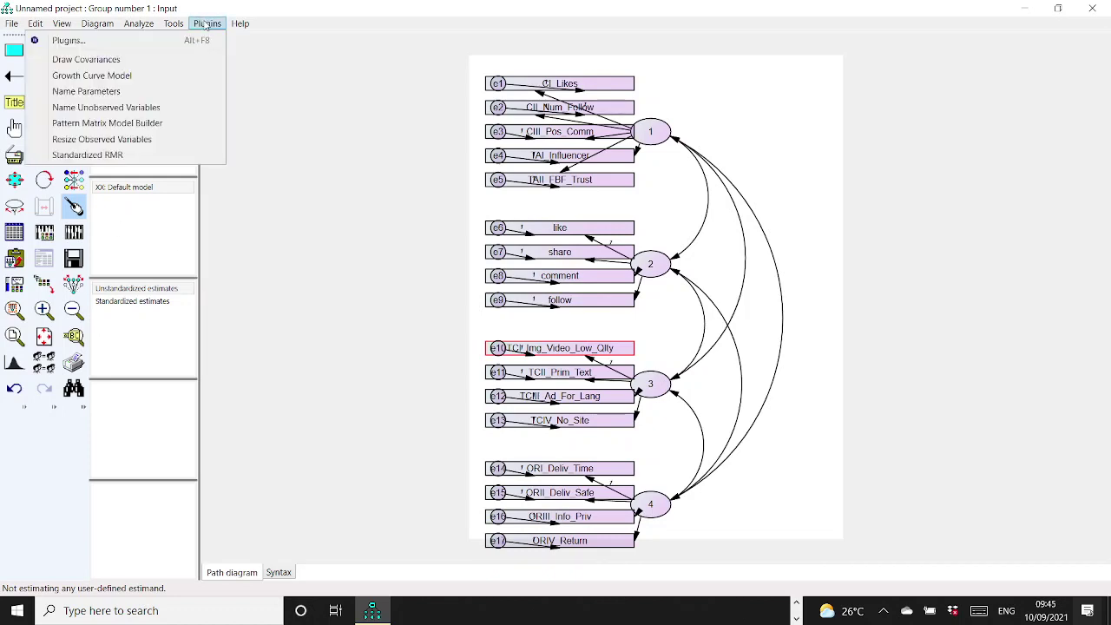
click(178, 127)
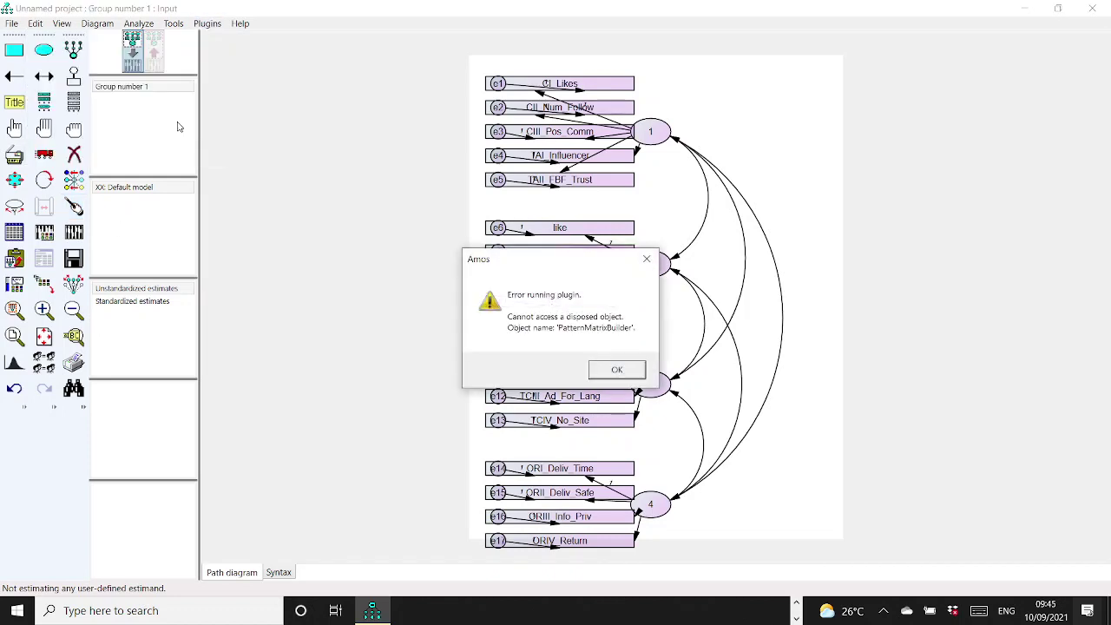
click(617, 371)
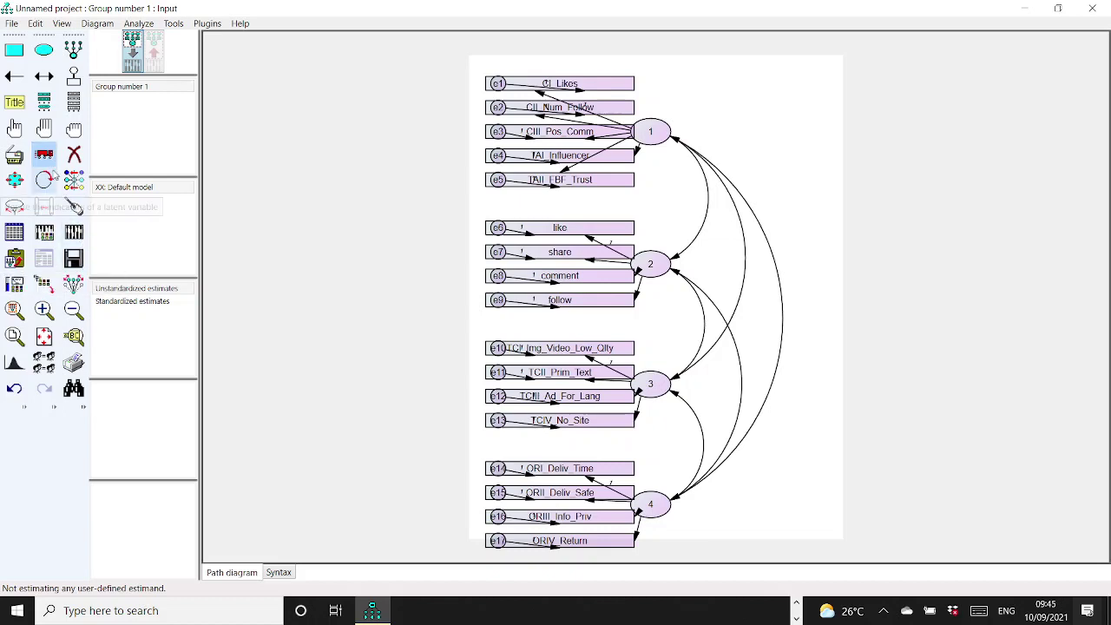
Step: Move latent variables 1 to 4 away from their indicator boxes to open up space for the path arrows
click(73, 284)
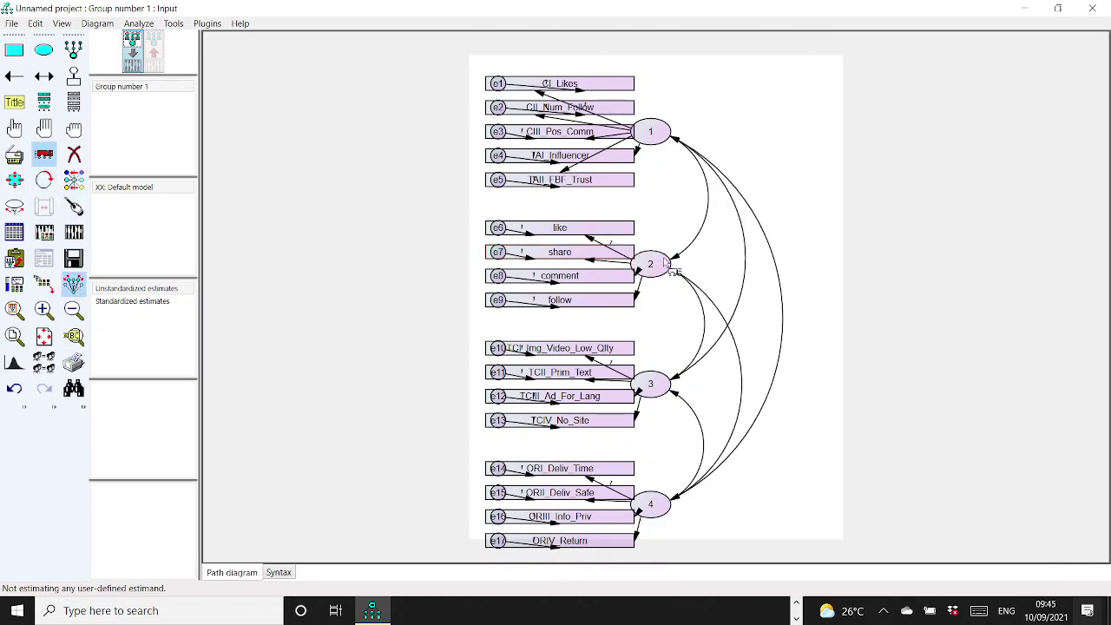
mouse_move(658, 263)
mouse_down()
mouse_move(717, 263)
mouse_move(649, 267)
mouse_move(658, 269)
mouse_up()
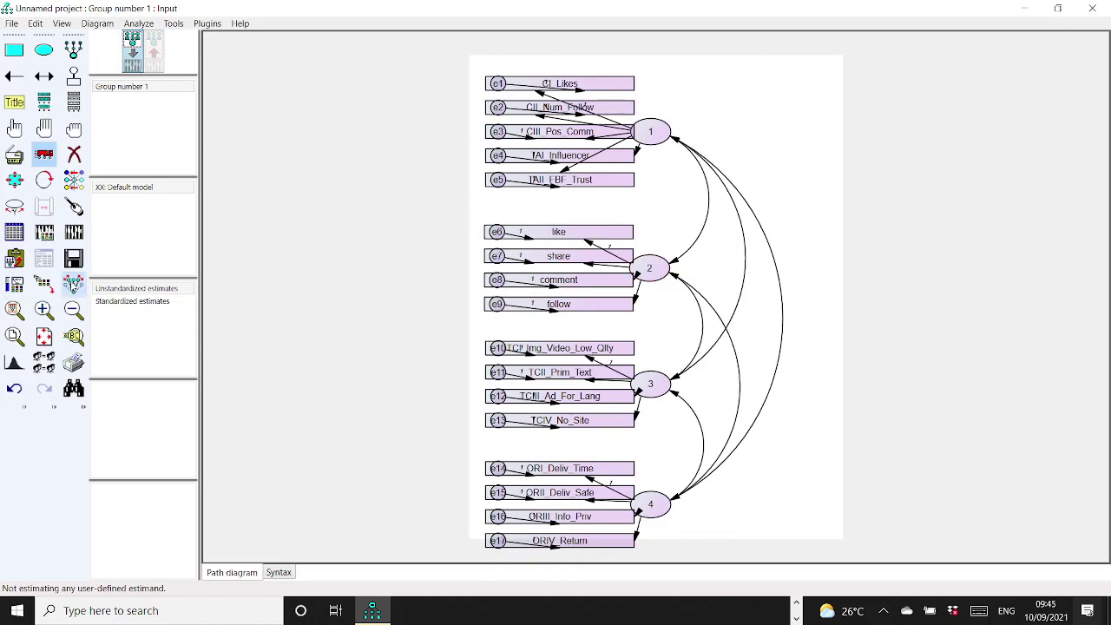
drag(658, 141, 778, 136)
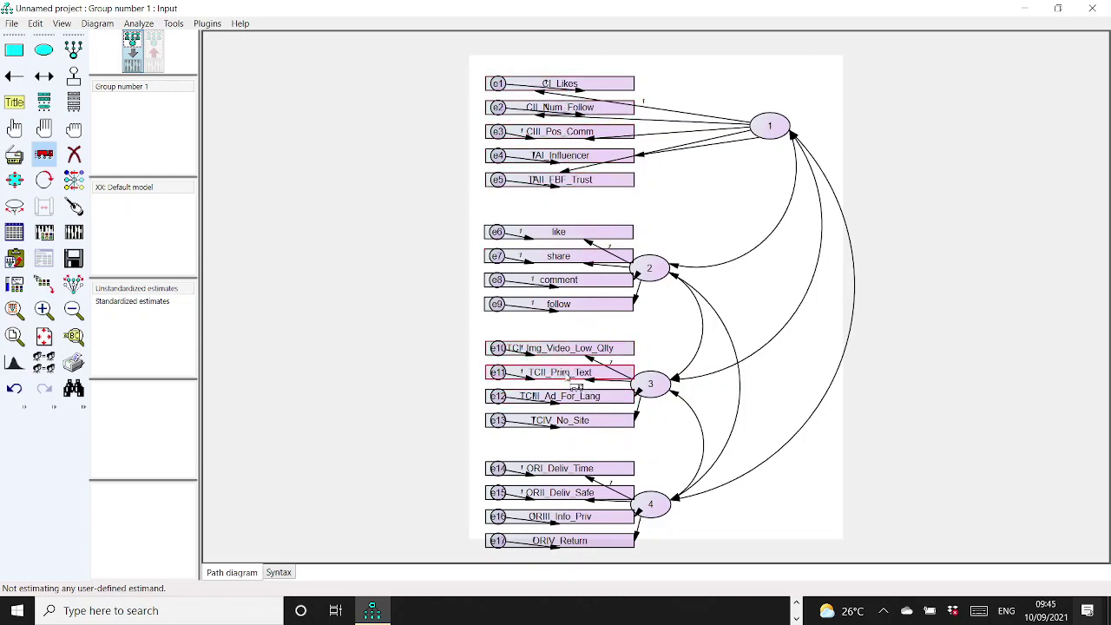
drag(676, 396, 719, 395)
drag(659, 275, 742, 274)
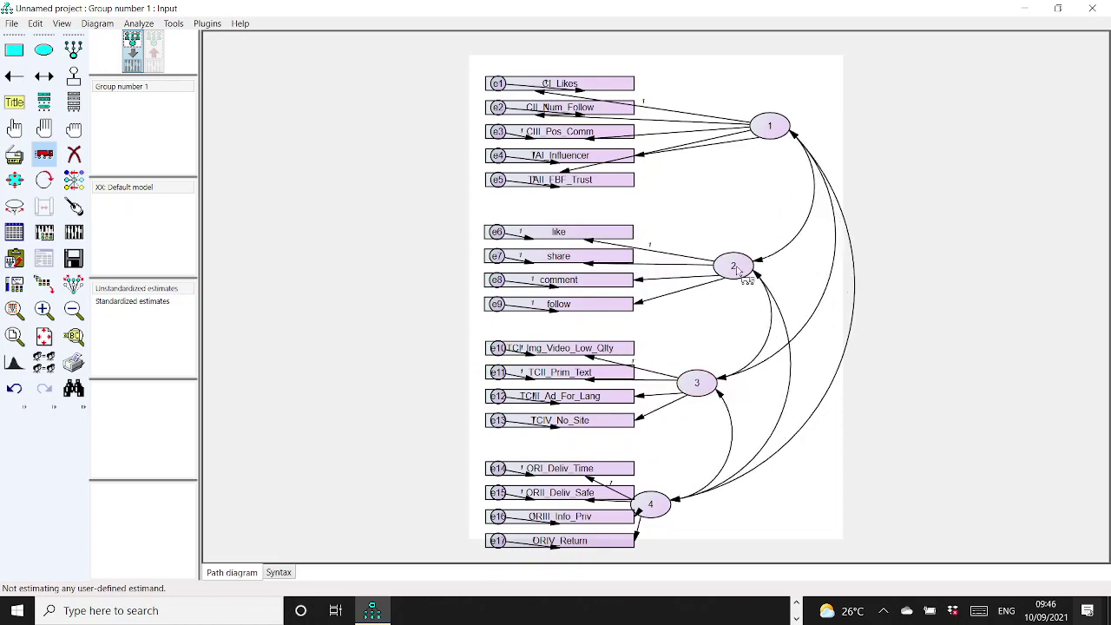
drag(715, 391, 767, 388)
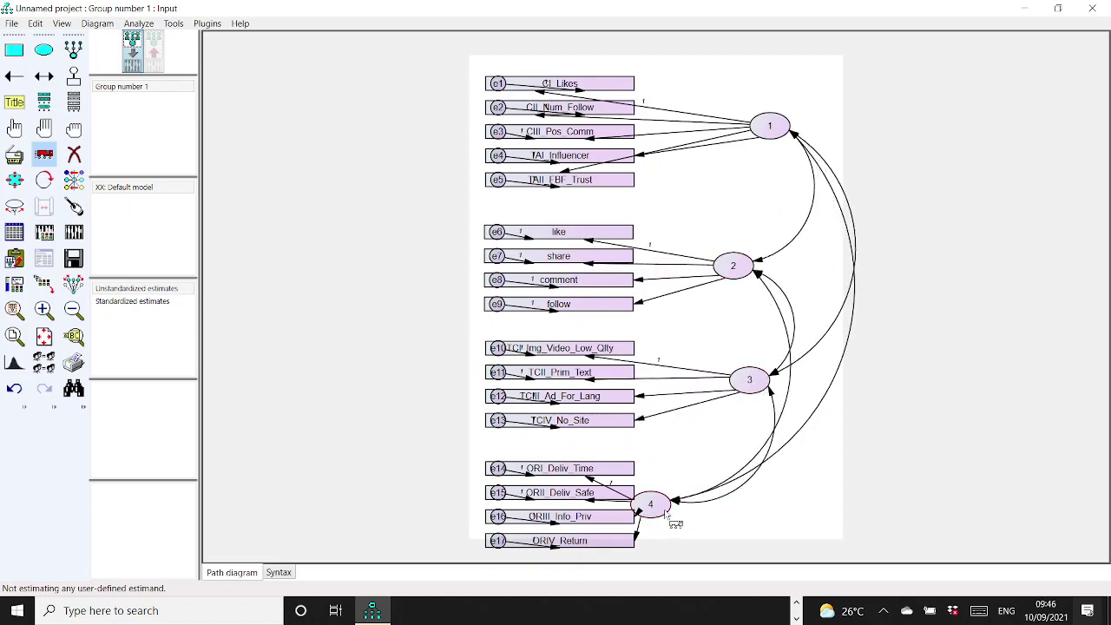
drag(665, 513, 776, 511)
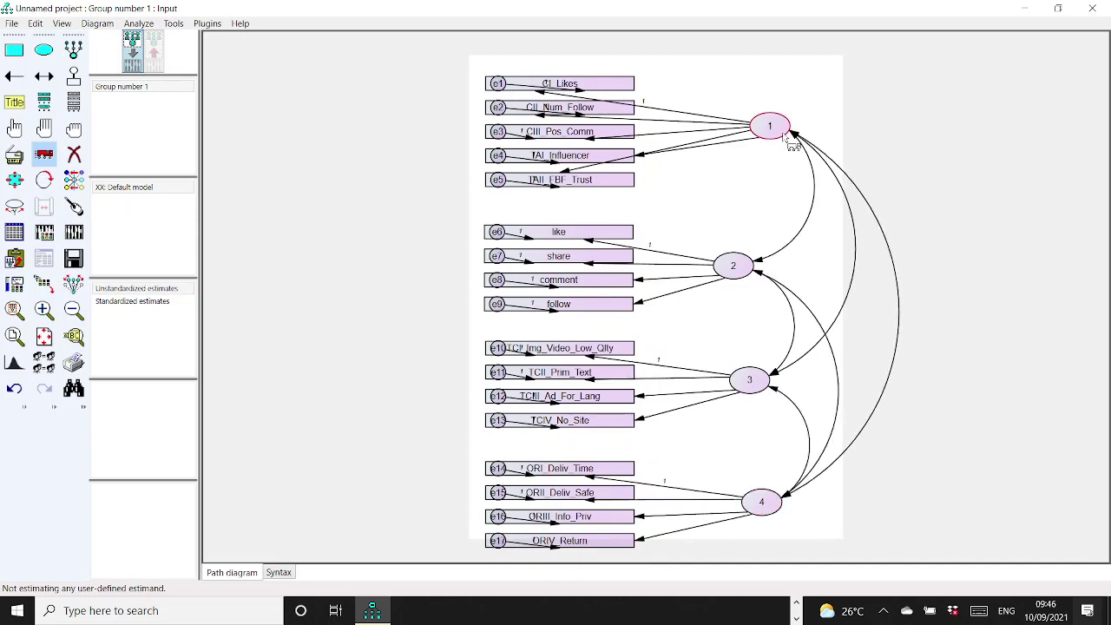
drag(791, 144, 764, 150)
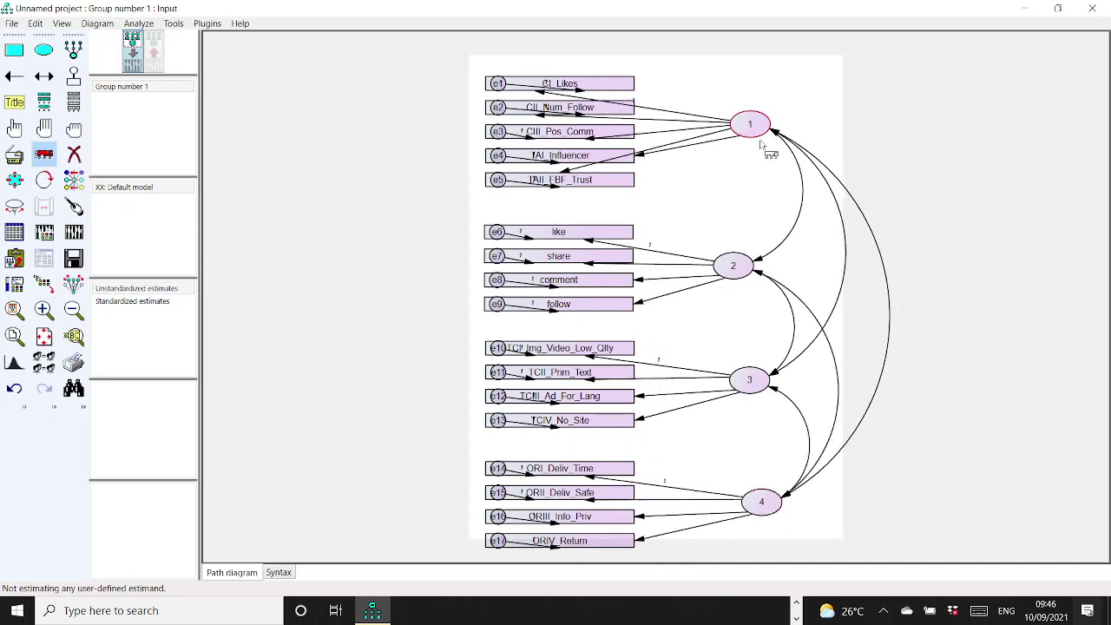
Step: Try to separate error terms e12, e13 and e14 from their indicator boxes, also repositioning the TCIV_No_Site box
mouse_move(503, 471)
mouse_down()
mouse_move(448, 471)
mouse_move(504, 469)
mouse_move(509, 456)
mouse_up()
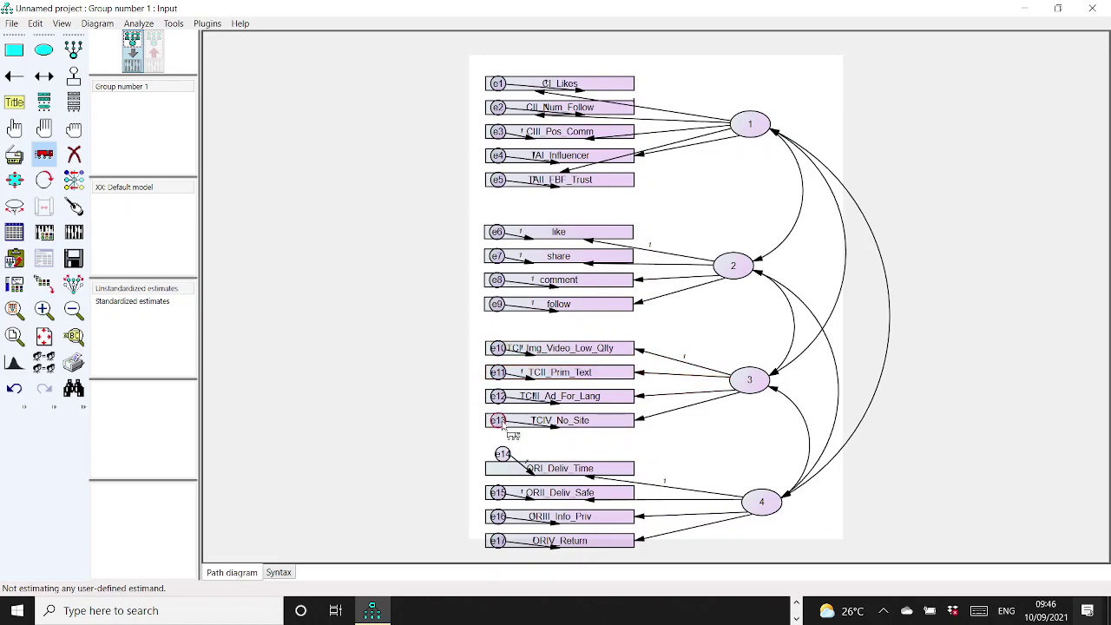
drag(502, 424, 439, 430)
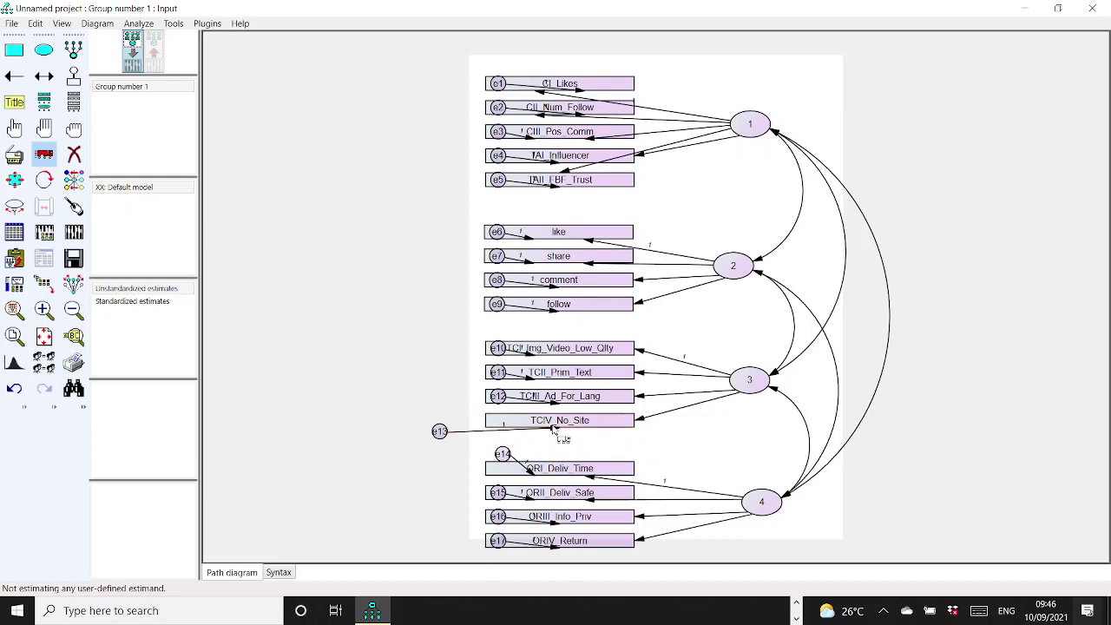
mouse_move(552, 429)
mouse_down()
mouse_move(508, 428)
mouse_move(565, 426)
mouse_up()
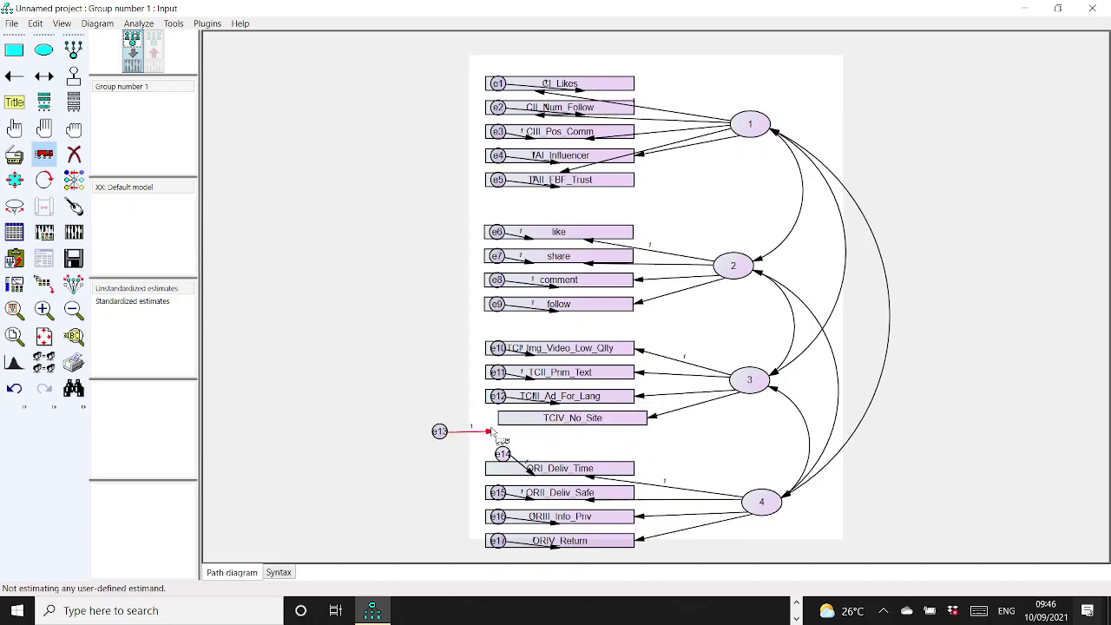
drag(527, 423, 433, 406)
Step: Erase all error terms, e1 through e17, from the indicator boxes of the four factors
key(Delete)
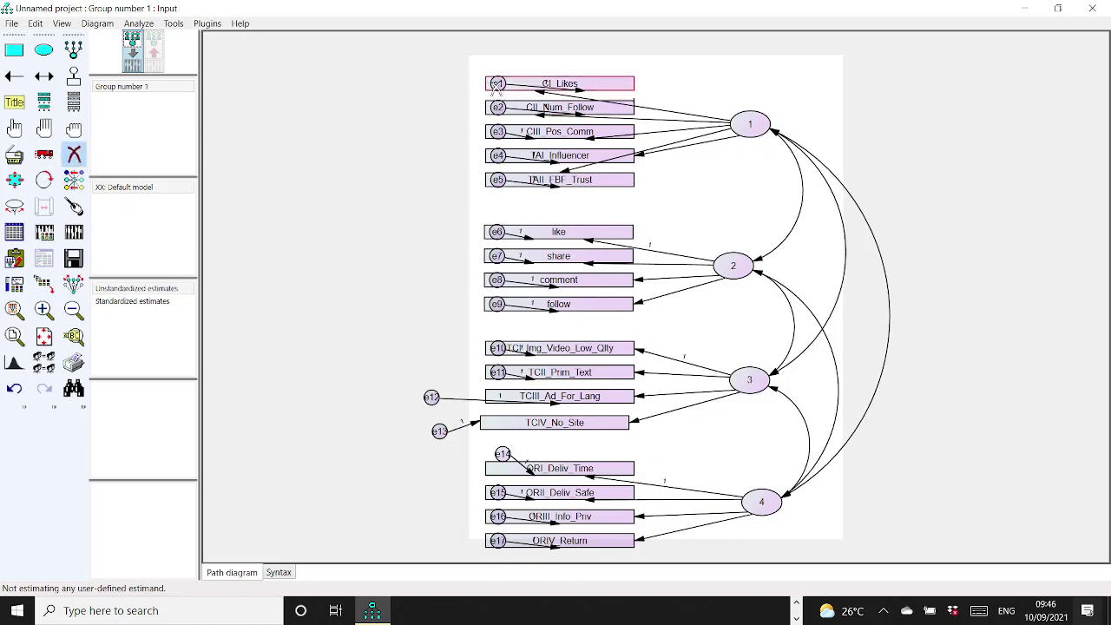
click(496, 84)
click(497, 107)
click(498, 131)
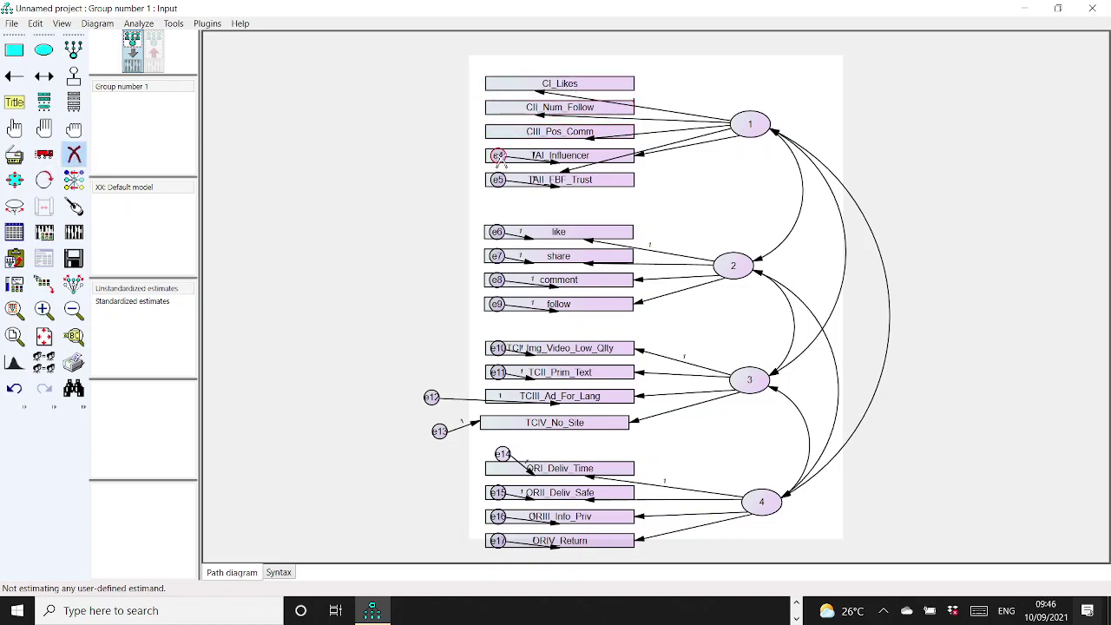
click(498, 156)
click(497, 180)
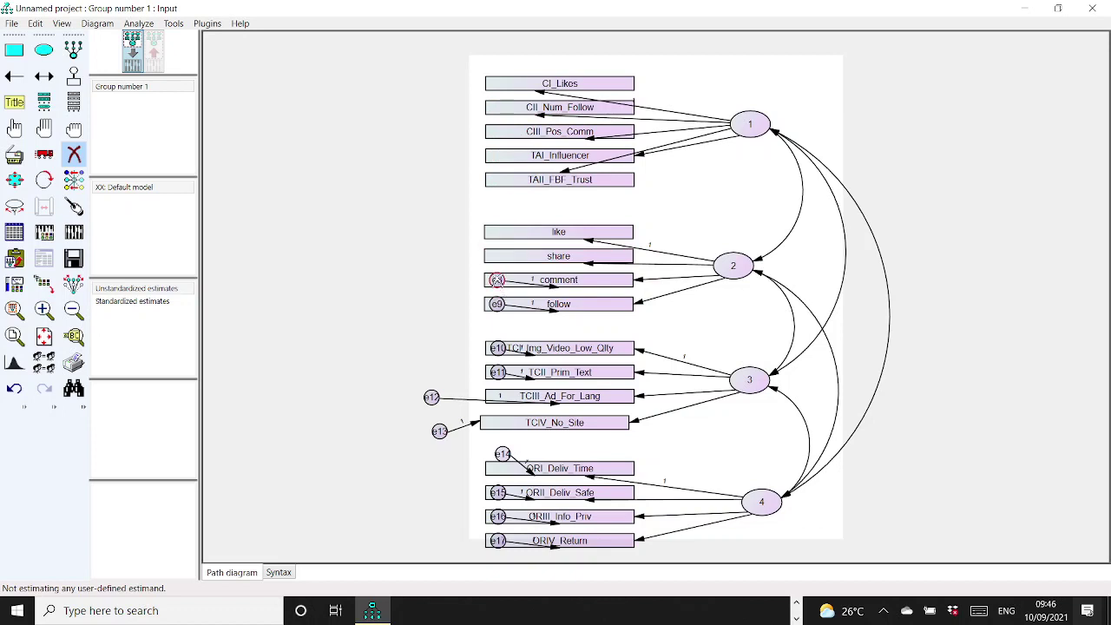
click(496, 280)
click(493, 304)
click(498, 347)
click(497, 372)
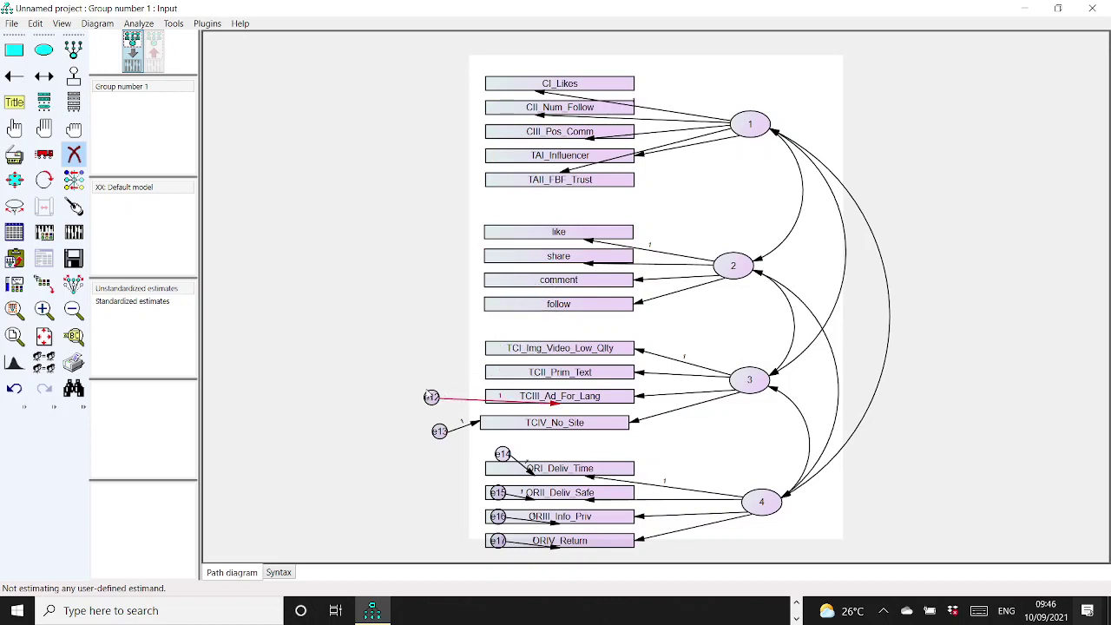
click(431, 398)
click(439, 431)
click(502, 454)
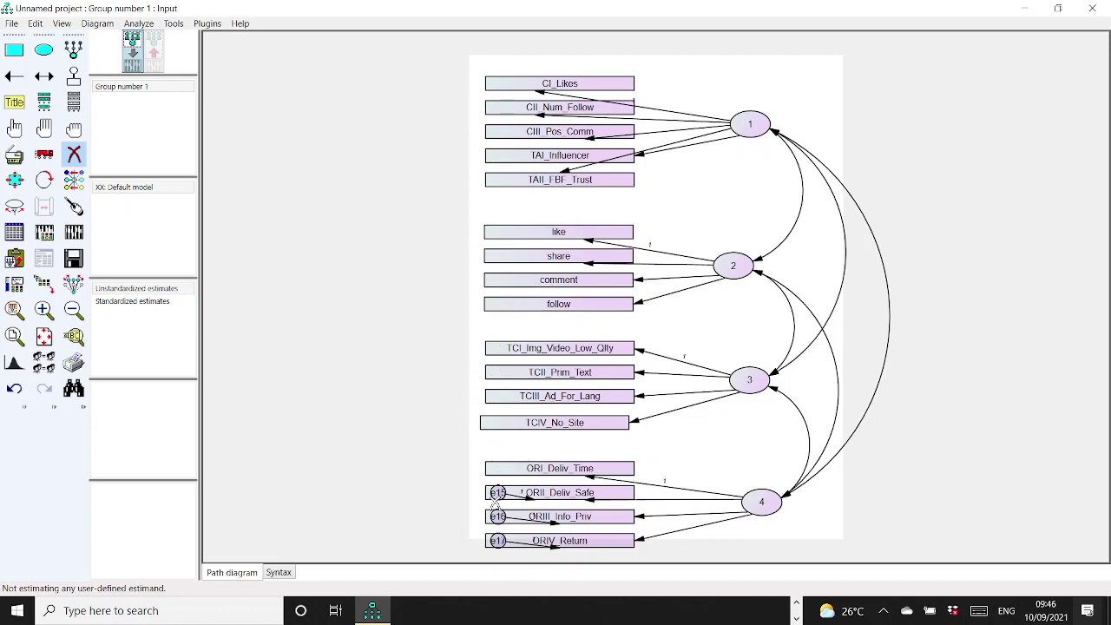
click(497, 492)
click(498, 517)
click(497, 540)
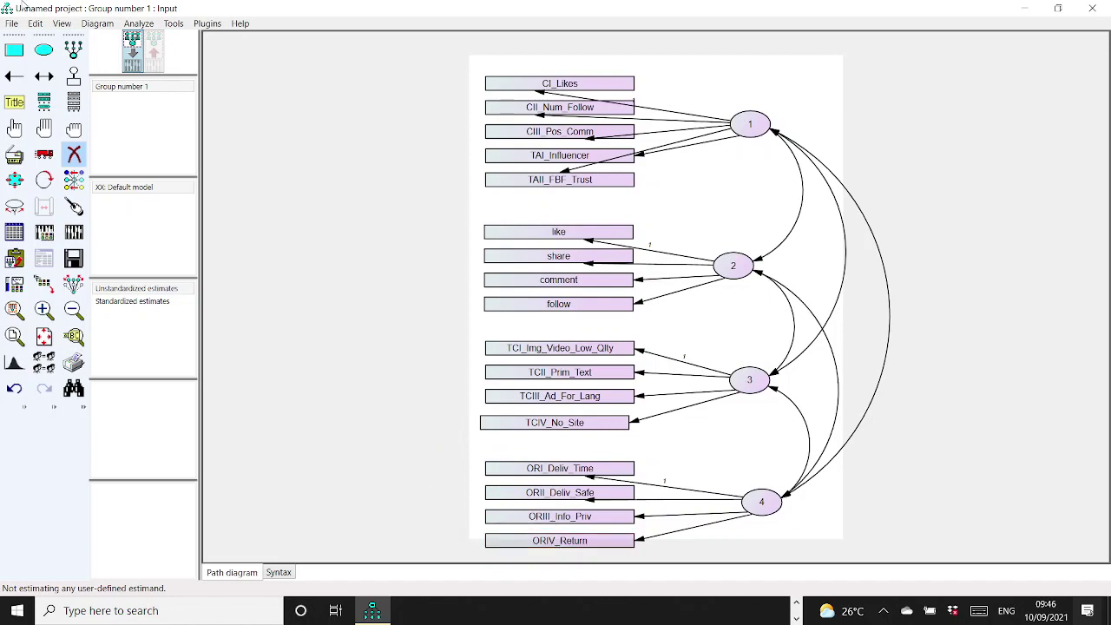
Step: Move factor 1's path arrows to the facing edges of its indicator boxes and touch up latent variable 1 to even out the arrows
click(44, 153)
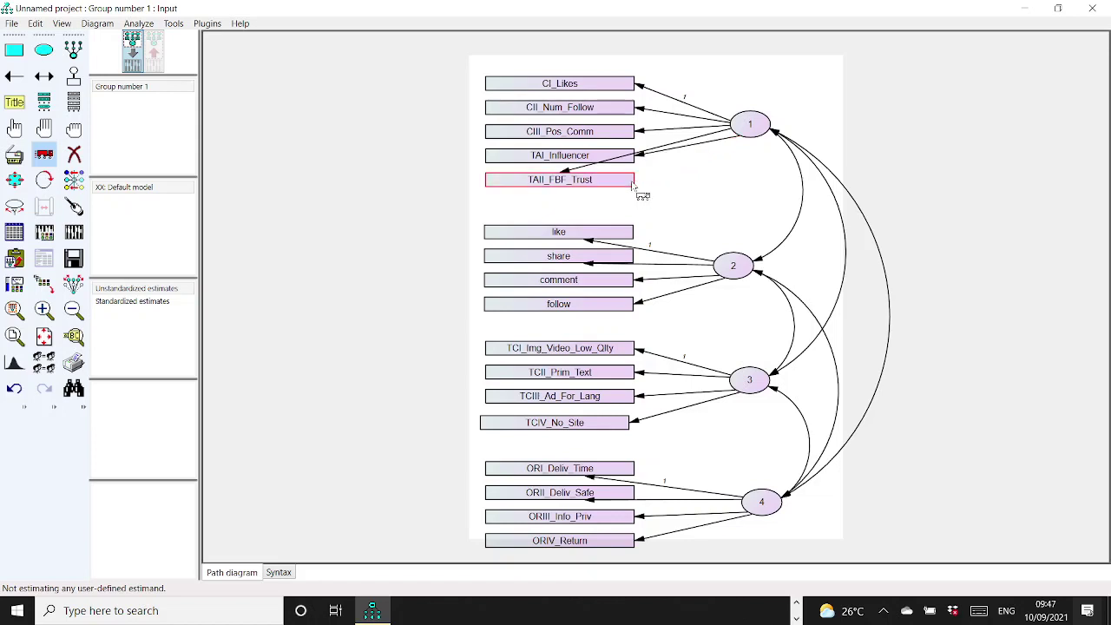
click(573, 176)
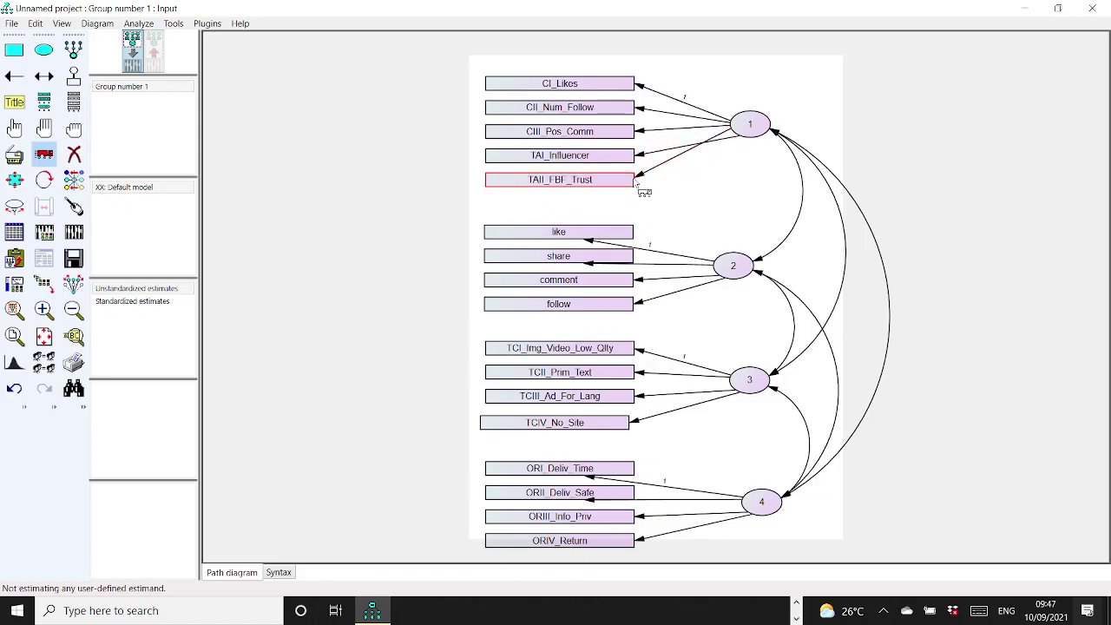
click(739, 136)
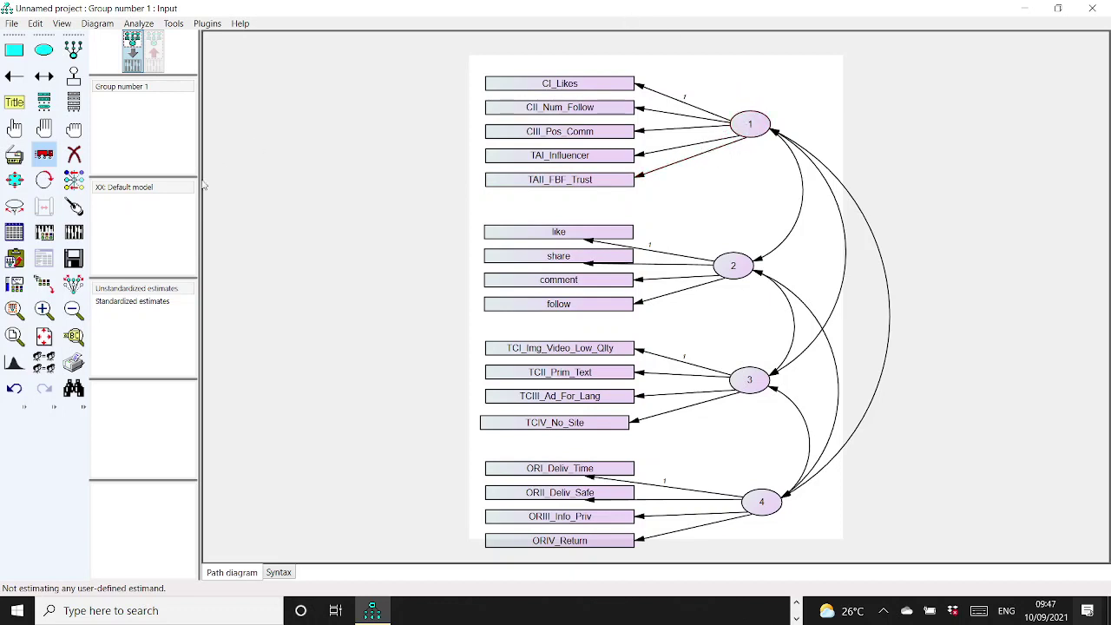
click(73, 205)
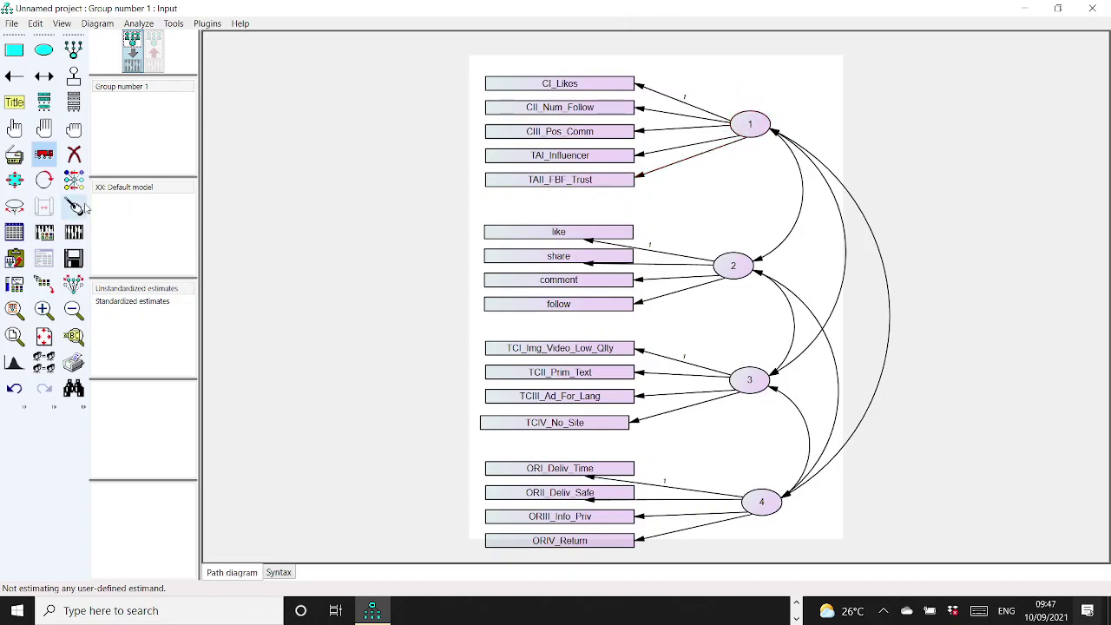
click(767, 136)
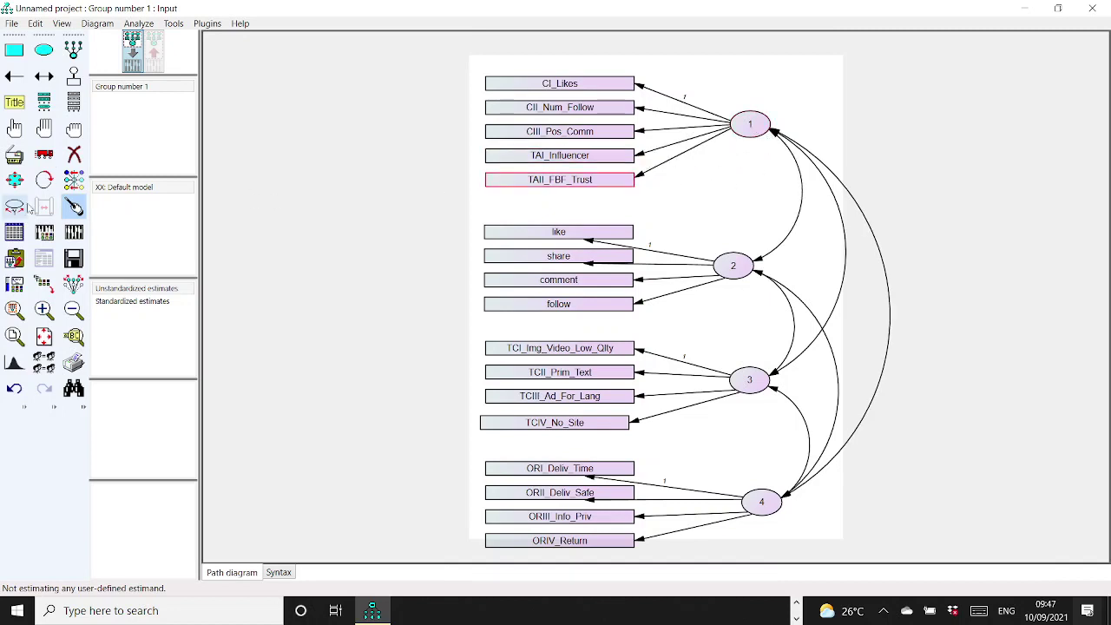
Step: Move the arrows pointing to like, share, ORI_Deliv_Time and ORII_Deliv_Safe to the edges of their boxes facing factors 2 and 4
click(45, 155)
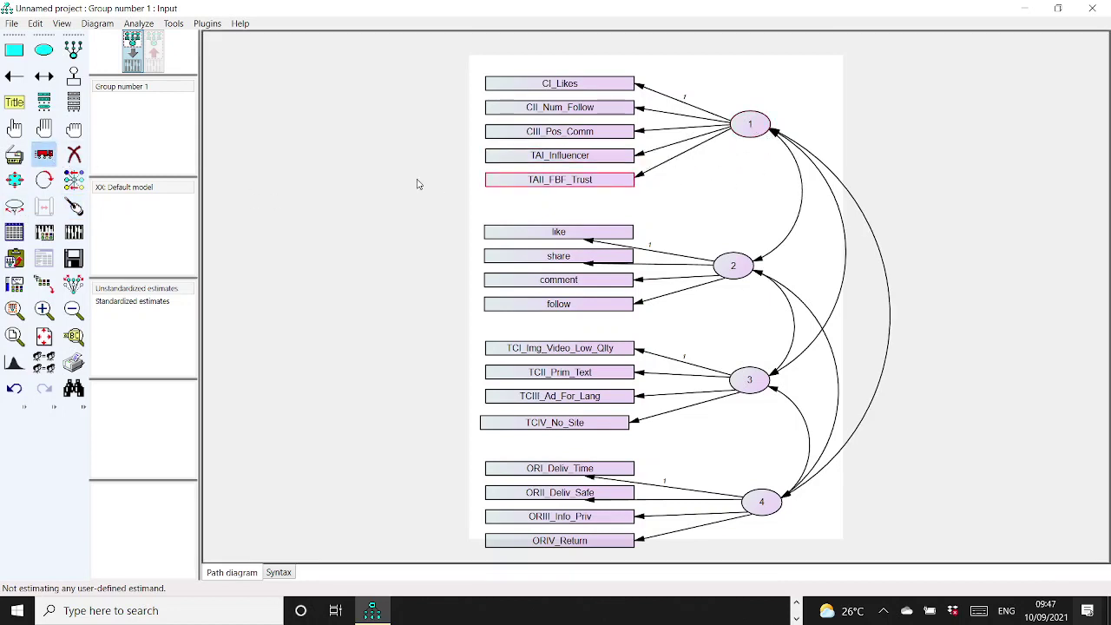
click(613, 236)
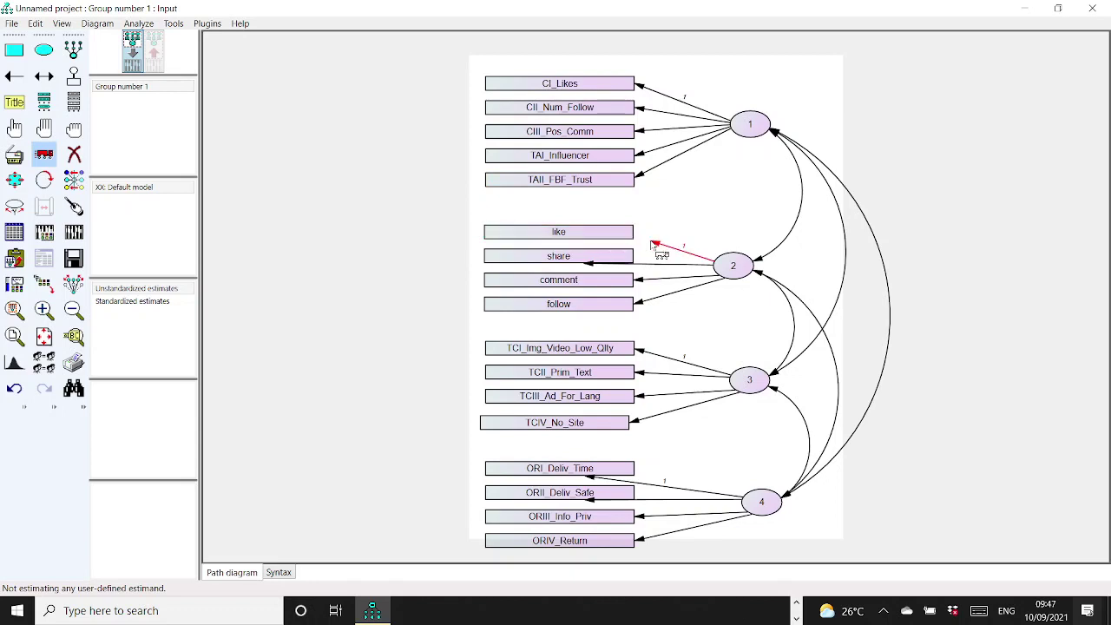
click(618, 238)
click(608, 257)
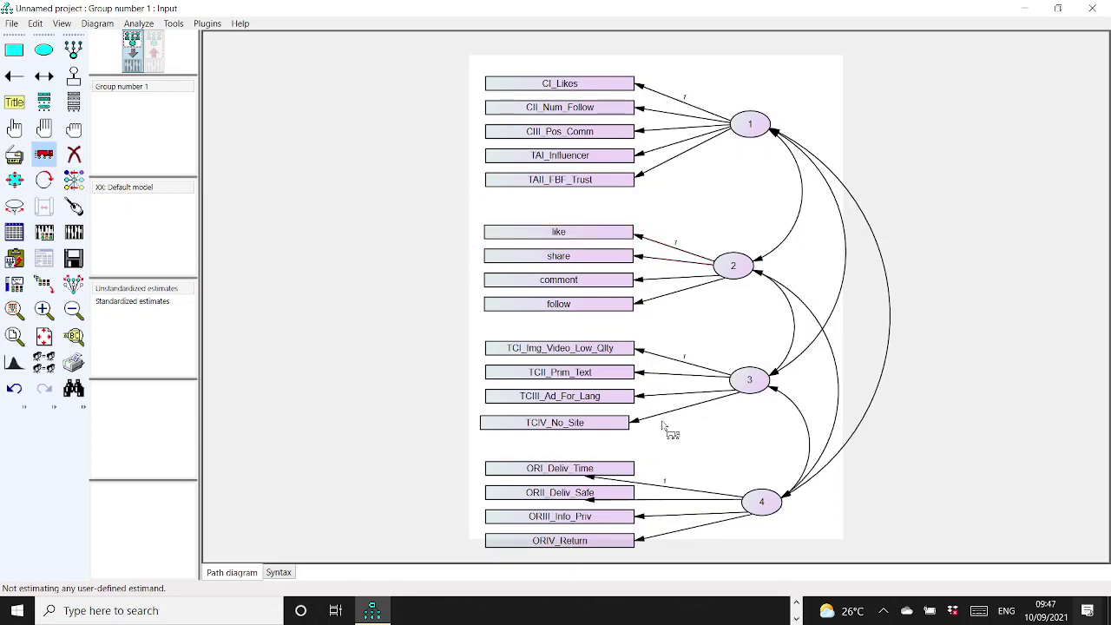
click(599, 473)
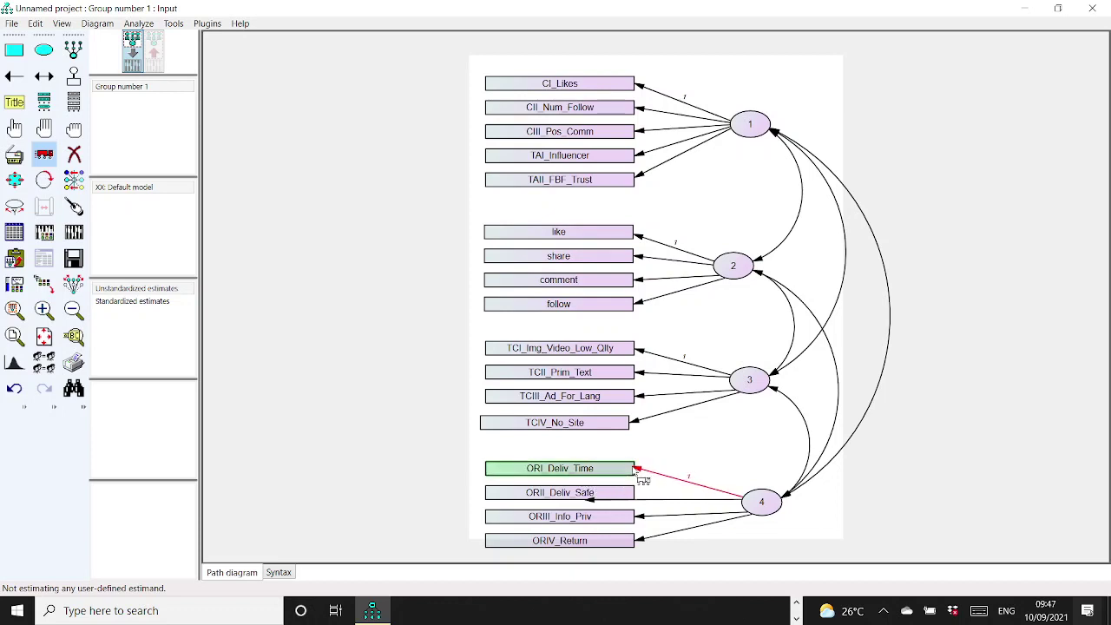
click(603, 496)
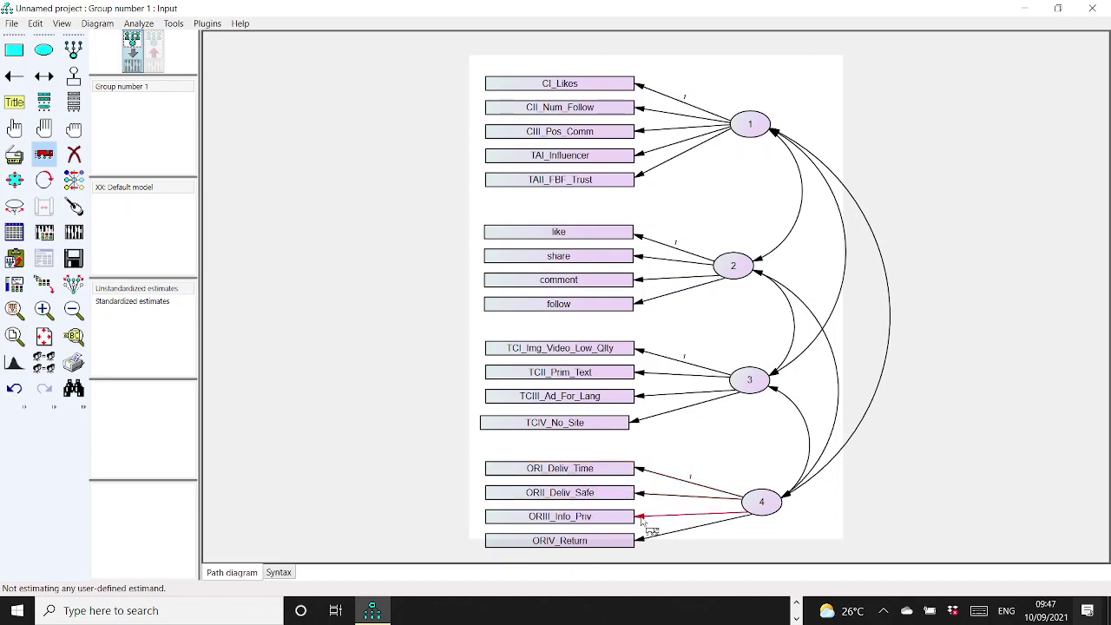
Step: Touch up latent variables 2, 3 and 4 to distribute their path and covariance arrows evenly
click(74, 205)
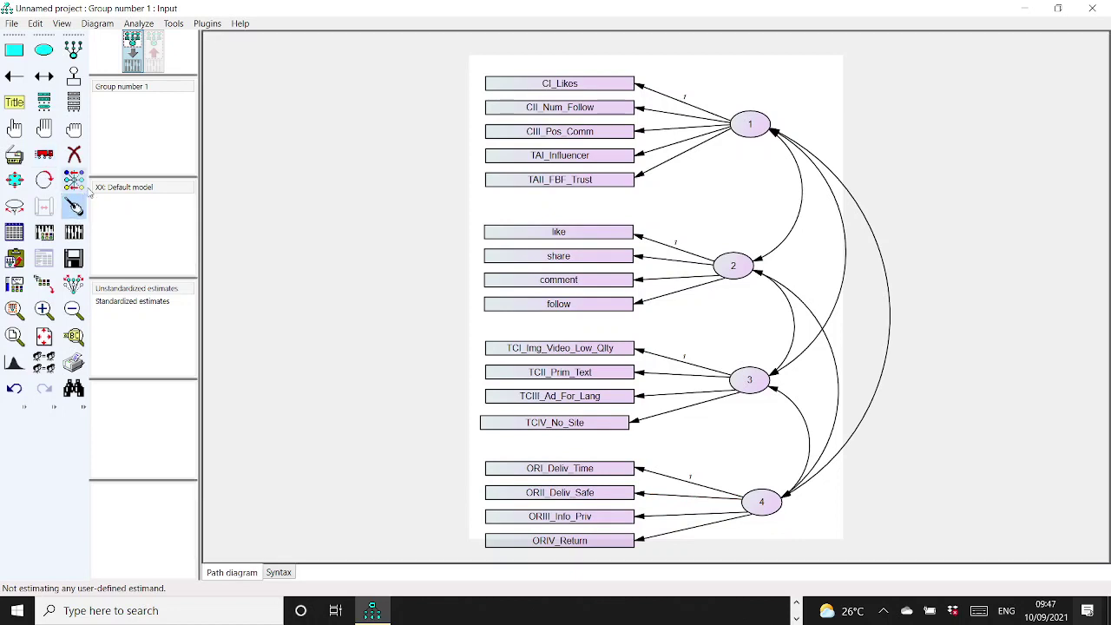
click(753, 387)
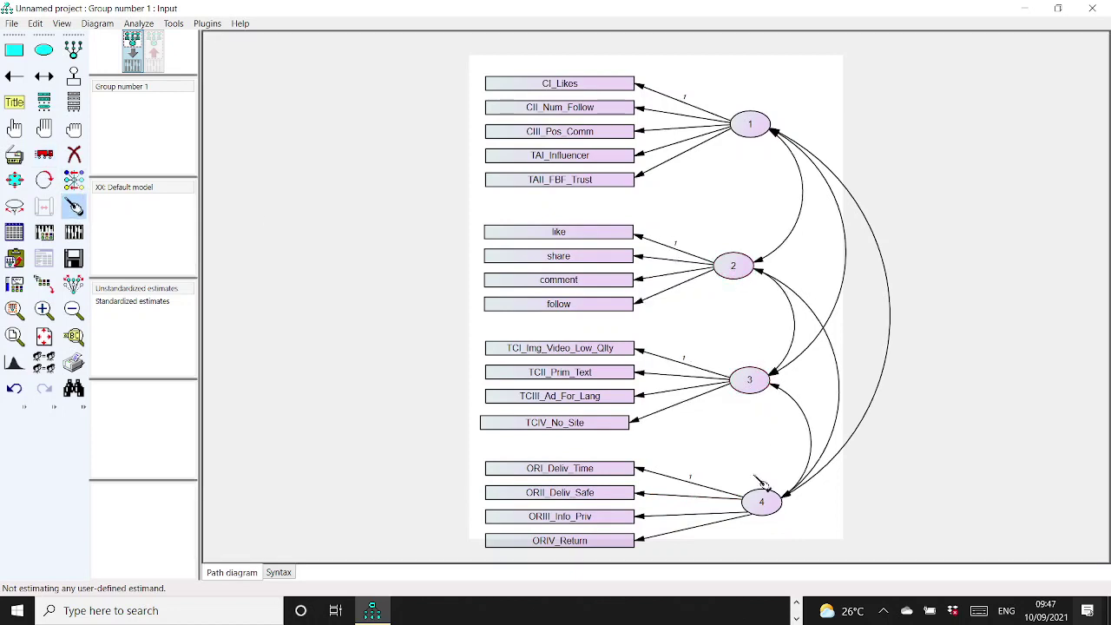
click(773, 515)
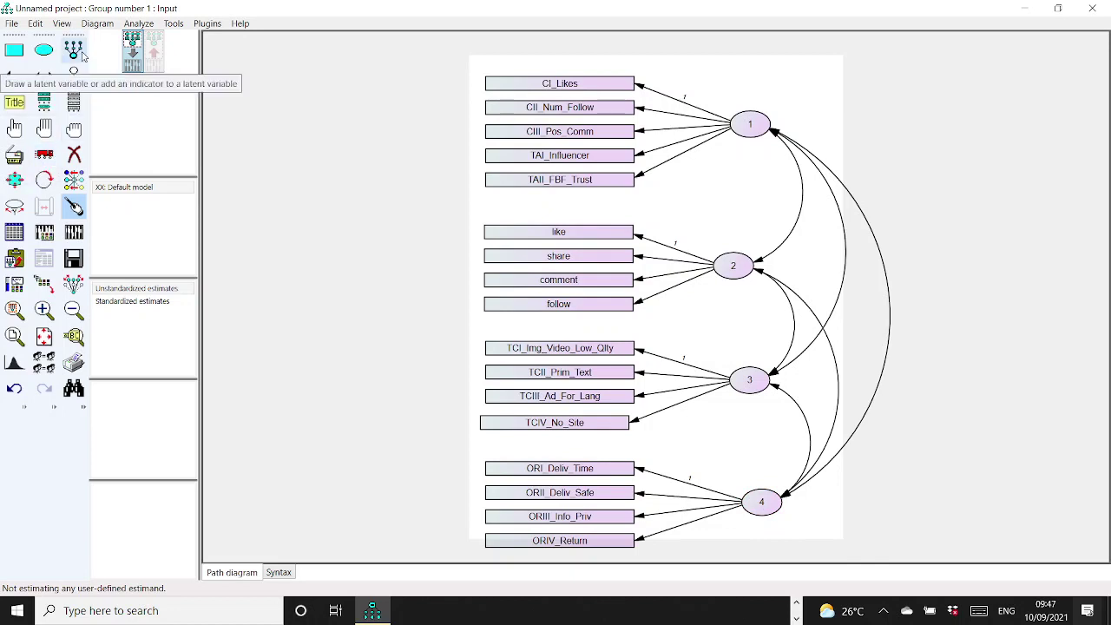
Step: Try to add a unique variable (error term) to the CI_Likes indicator box
click(80, 54)
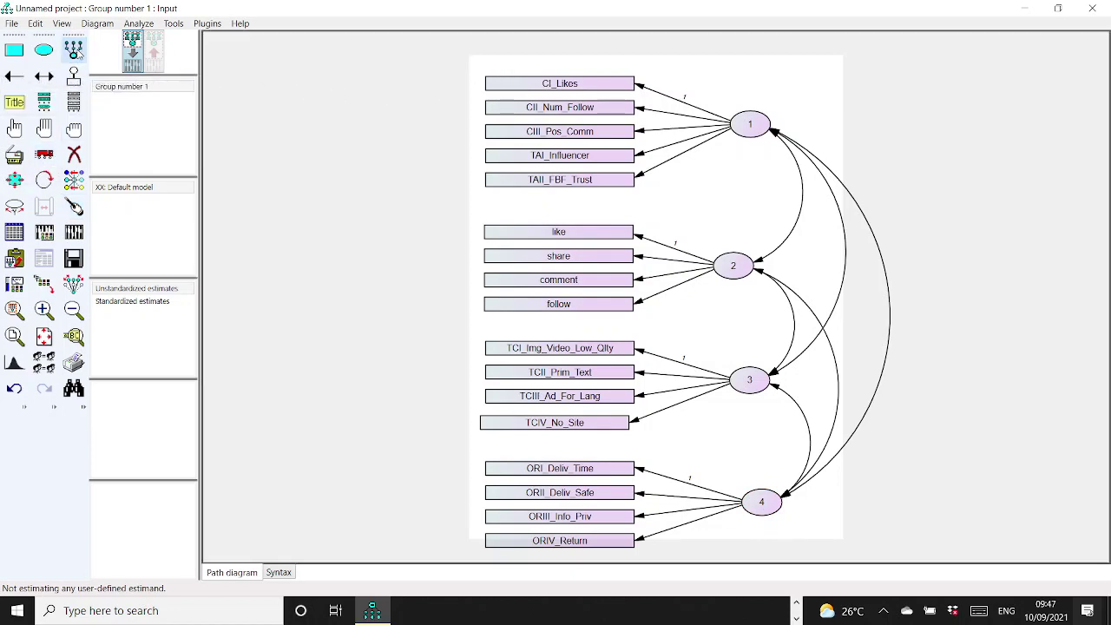
click(74, 76)
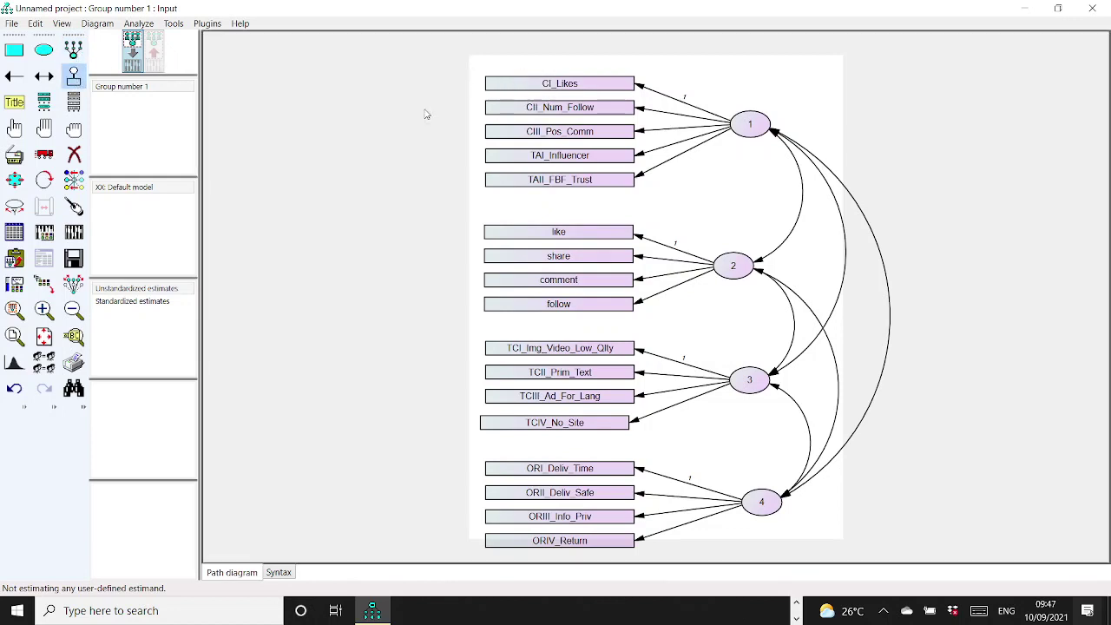
click(74, 76)
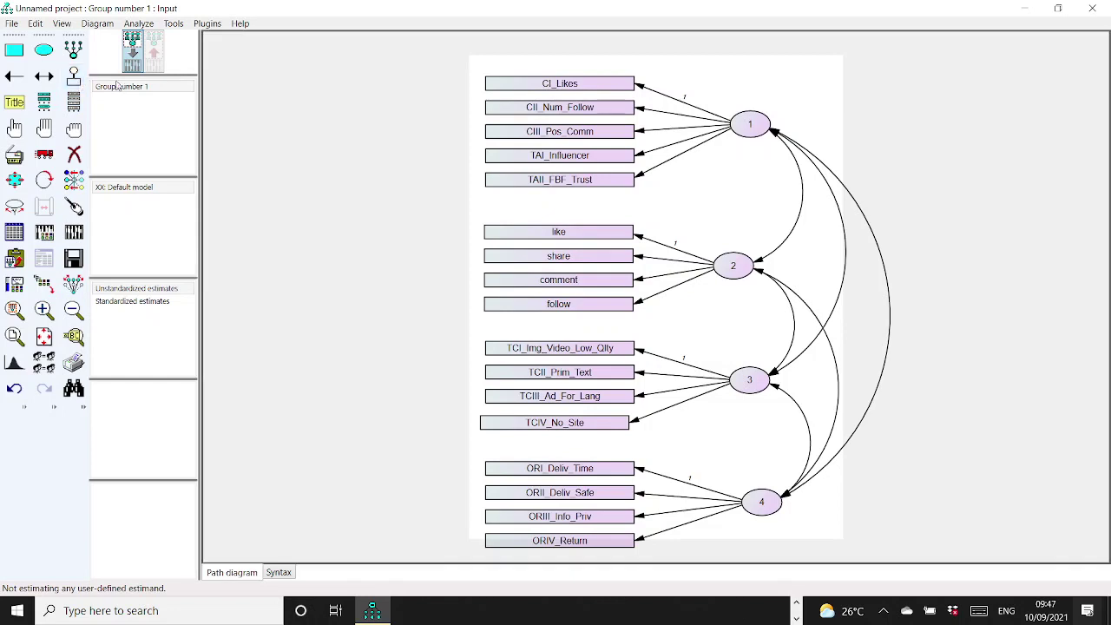
click(74, 77)
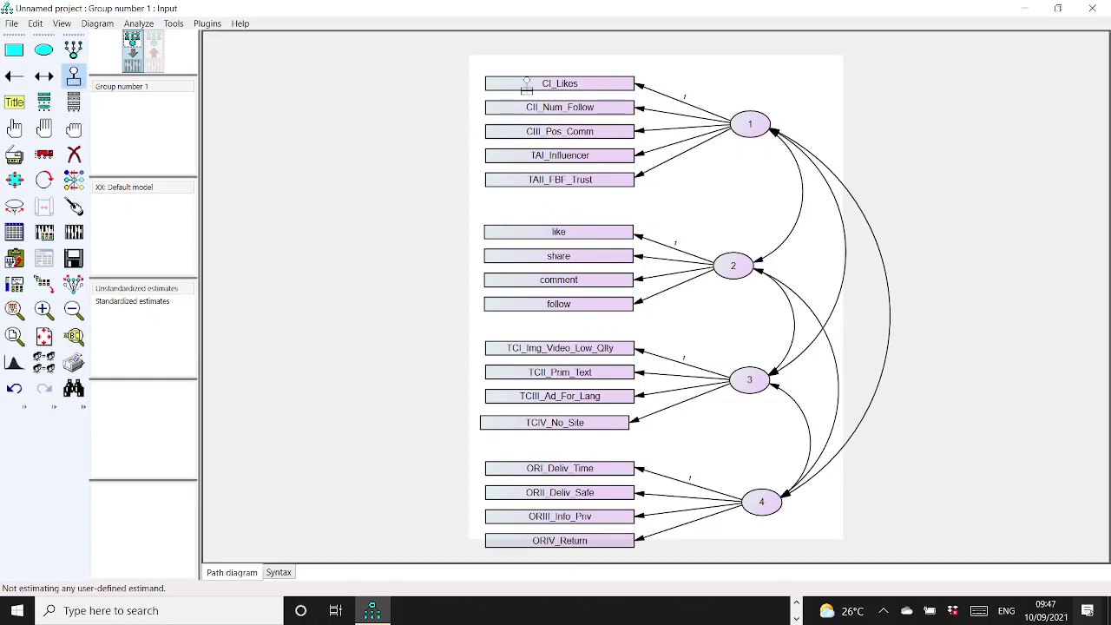
click(14, 128)
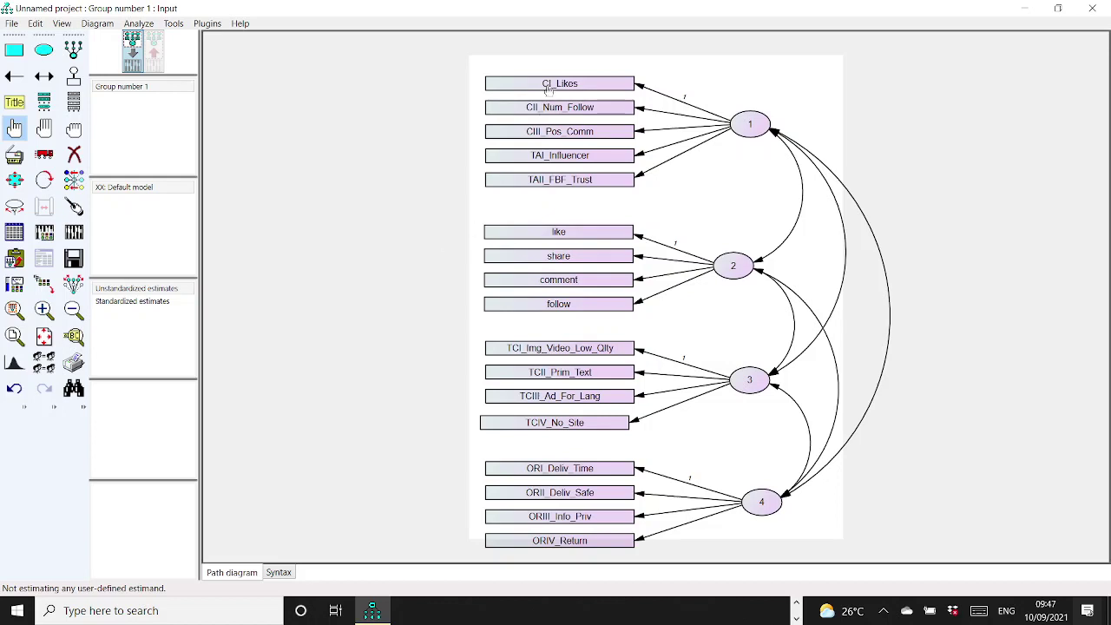
Step: Start saving the model and navigate from Documents through A_TIU_FOLDER and Master Students Thesis TIU to the student's Paper Writing > Analysis folder
key(ctrl+s)
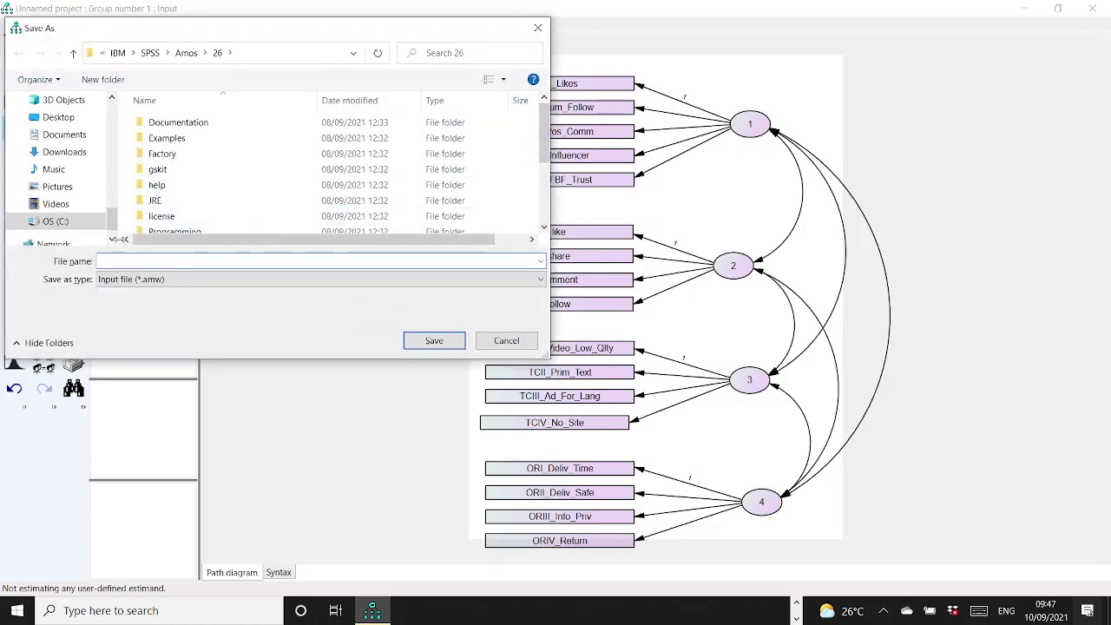
drag(111, 217, 111, 113)
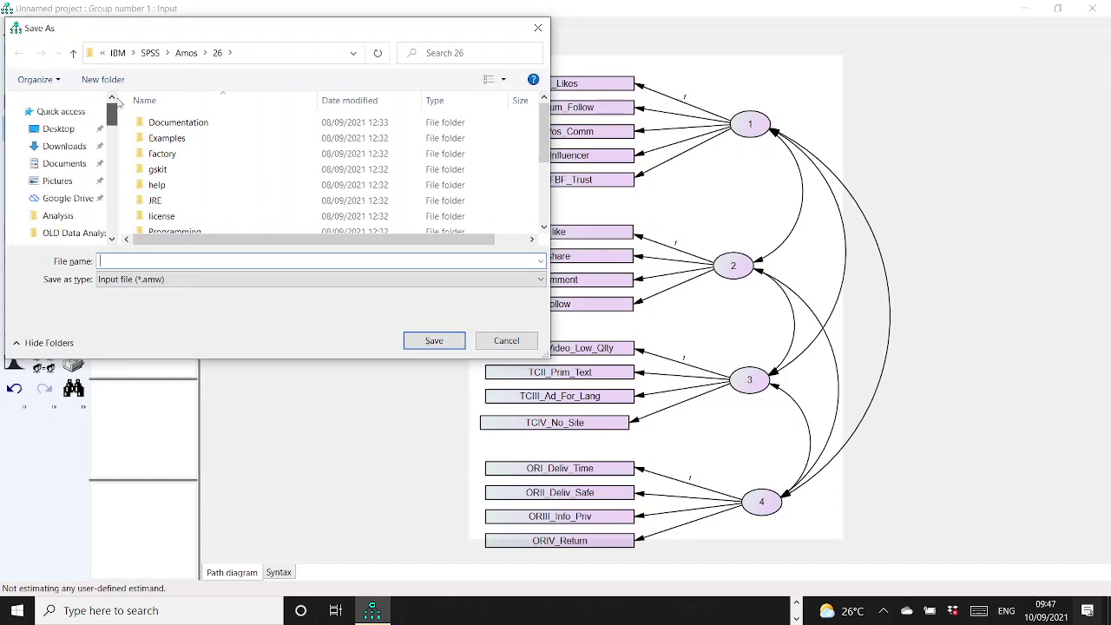
click(64, 163)
double_click(174, 138)
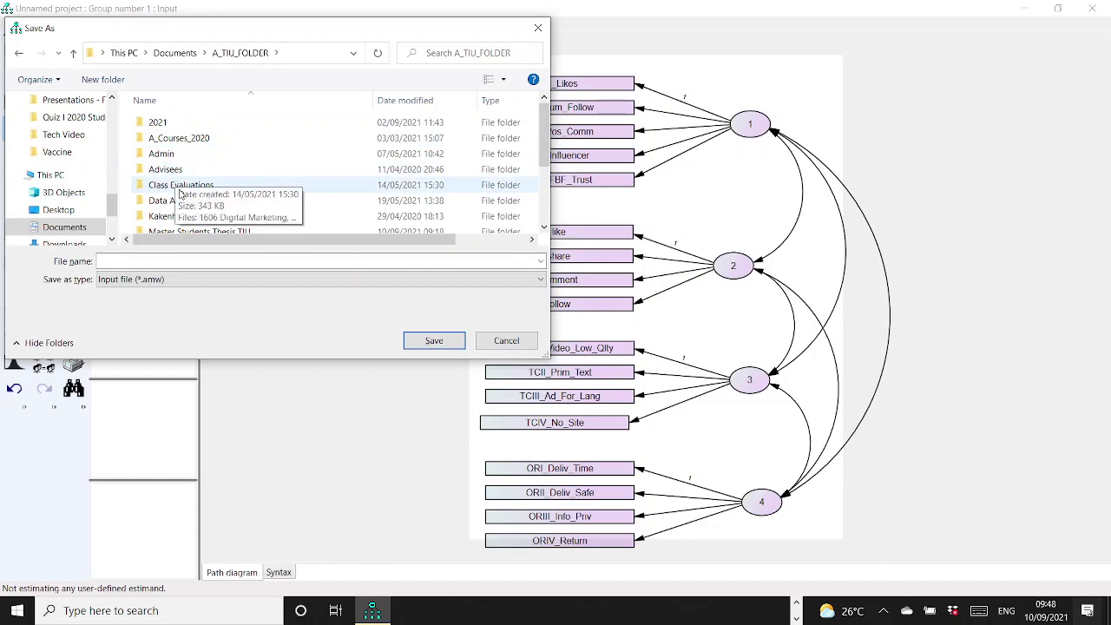
scroll(261, 210, down, 1)
double_click(225, 195)
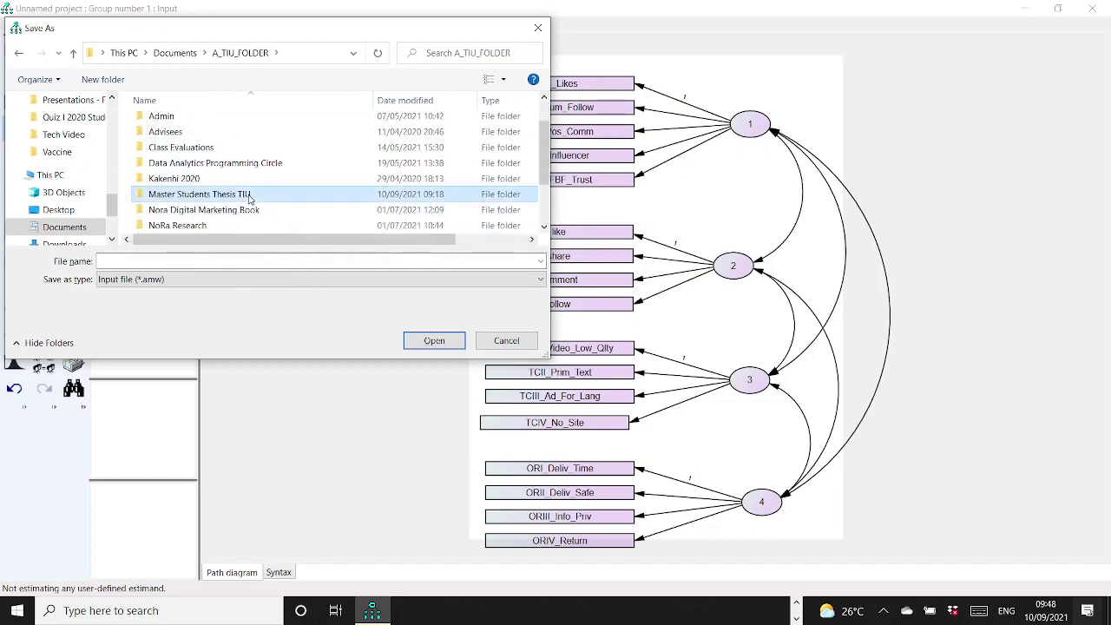
double_click(187, 142)
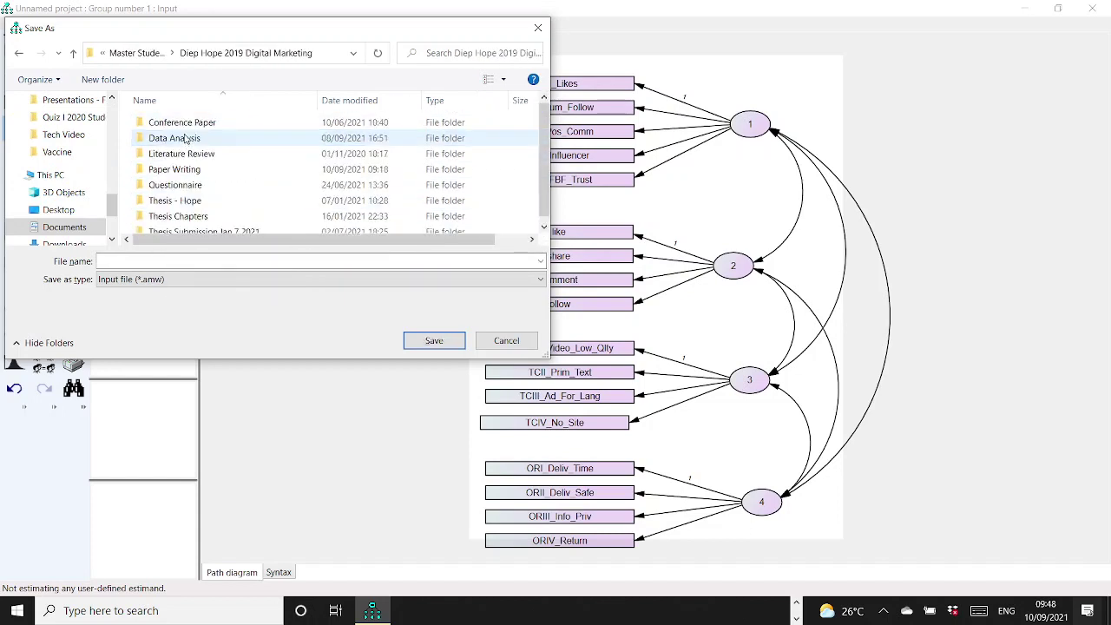
click(198, 175)
double_click(174, 169)
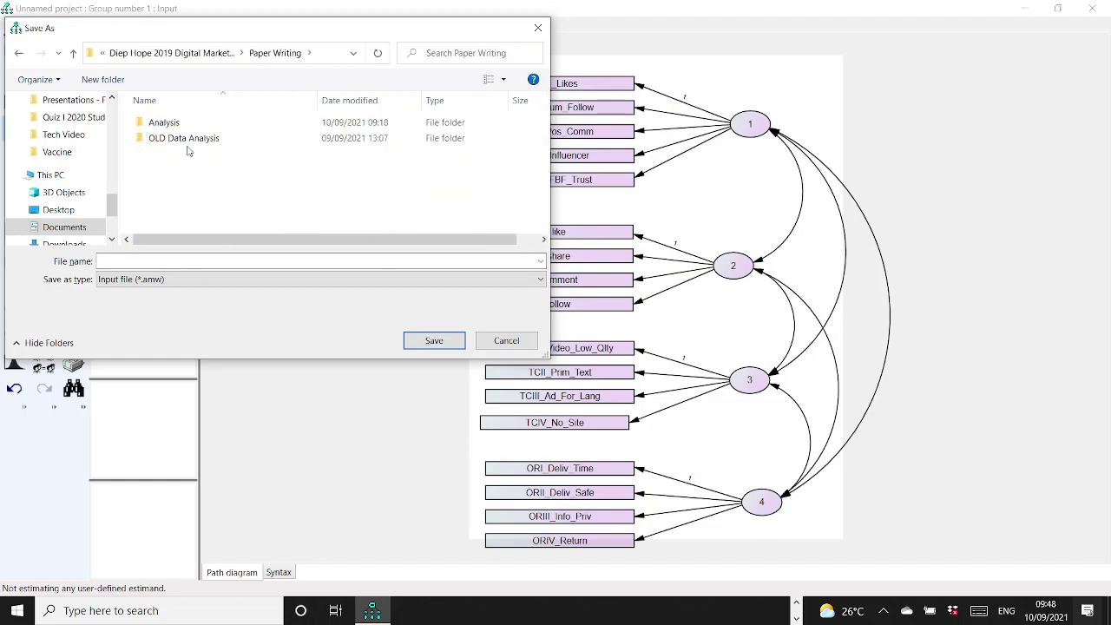
double_click(165, 122)
Step: Save the model in the Analysis folder as CFASEM, keeping the Input file (*.amw) type
click(174, 259)
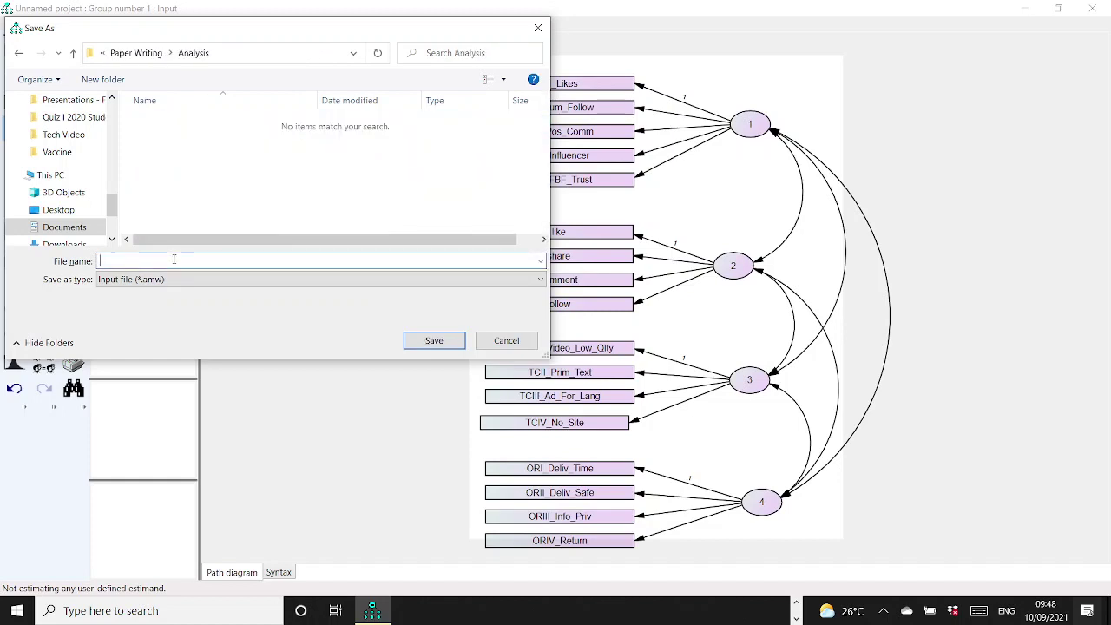
text(CH)
key(Return)
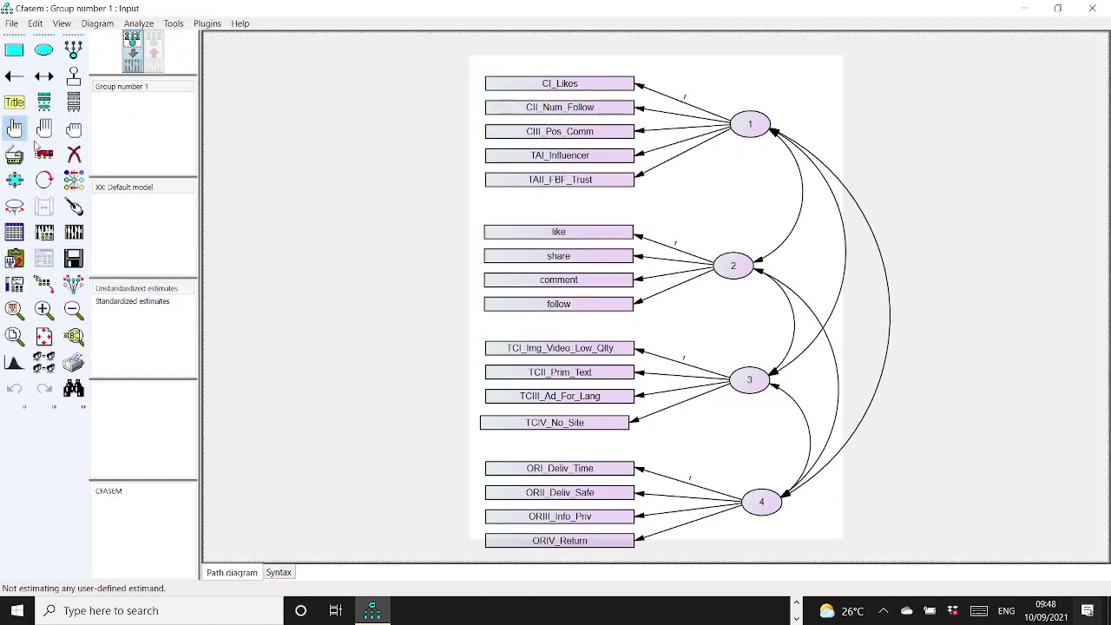
Step: Try again to add an error term to the CI_Likes box in the saved model
click(74, 76)
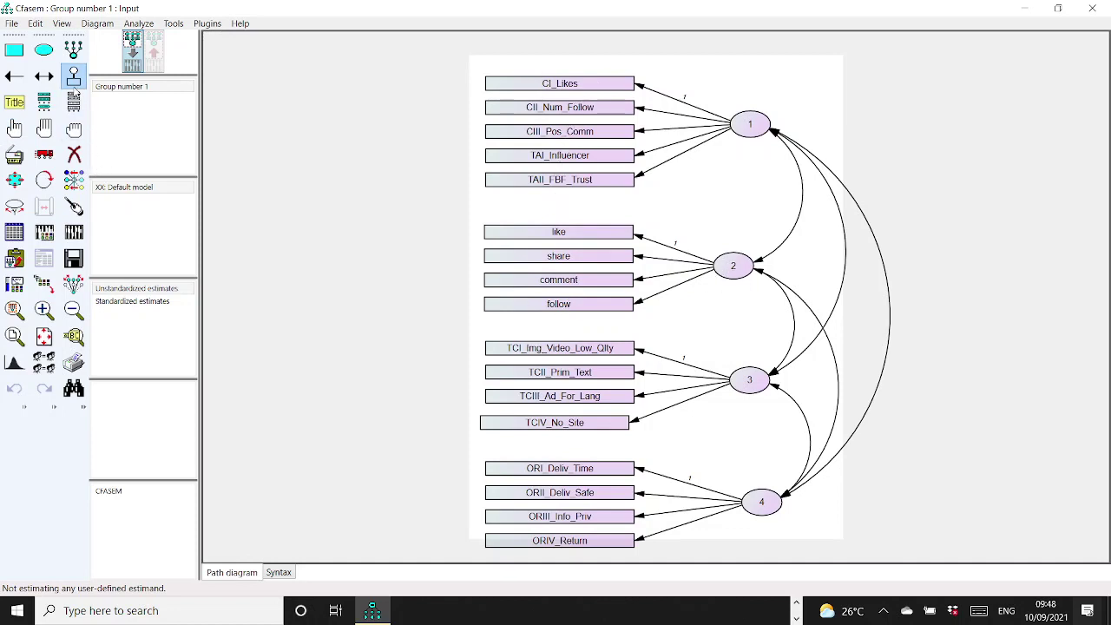
click(14, 128)
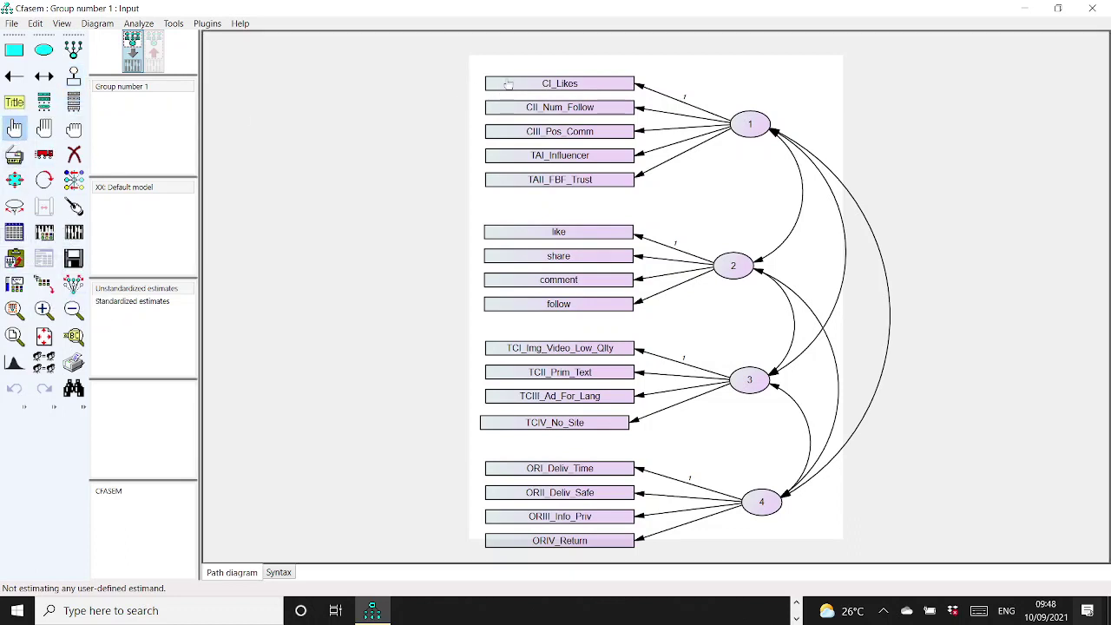
click(43, 153)
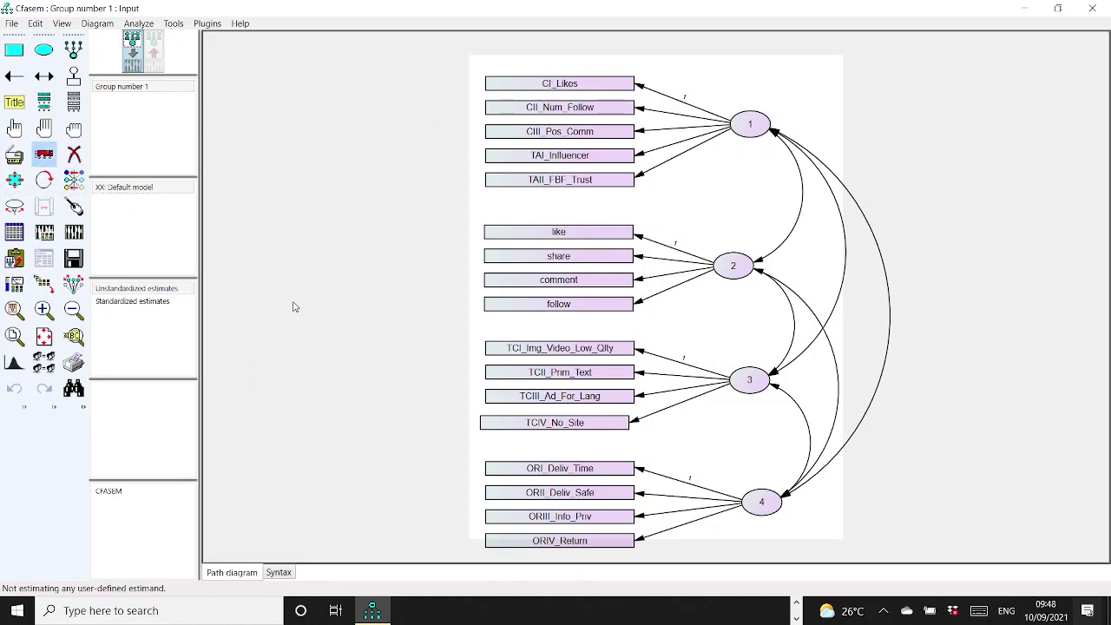
Step: Close Amos, relaunch IBM SPSS Amos 26 Graphics with the CFASEM model, and get the Plugins folder window out of the way
click(1092, 8)
mouse_move(375, 613)
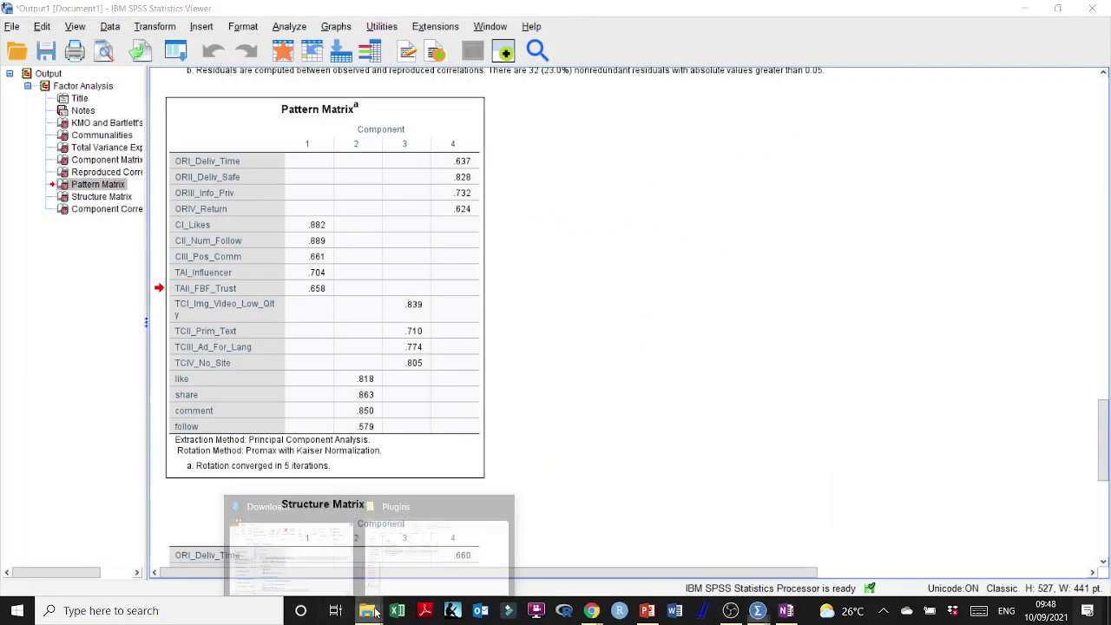
click(434, 555)
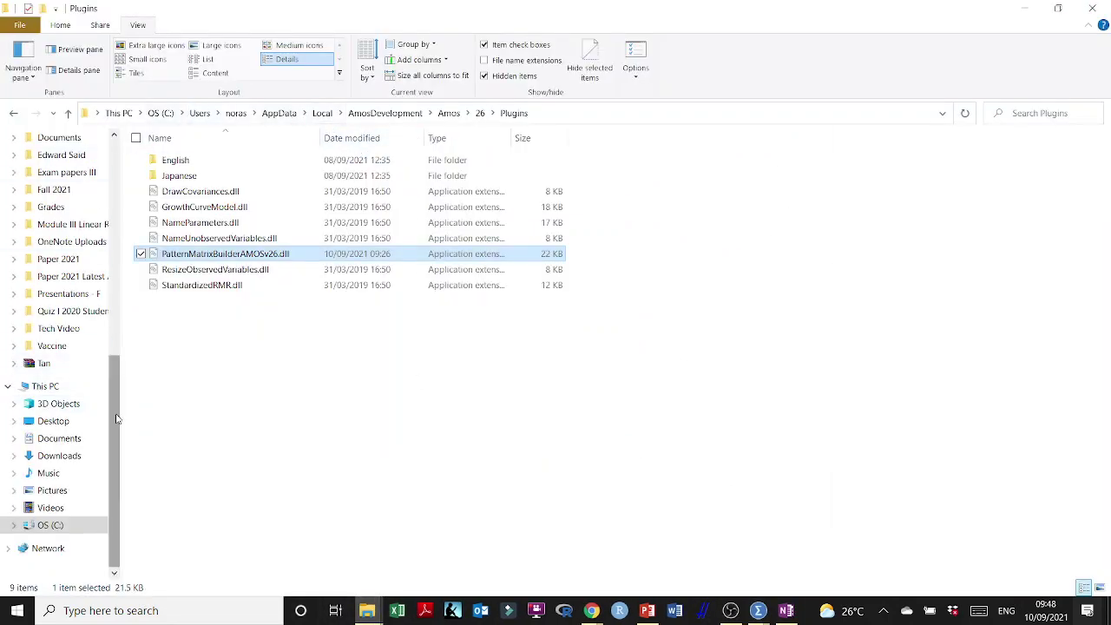
drag(117, 418, 114, 195)
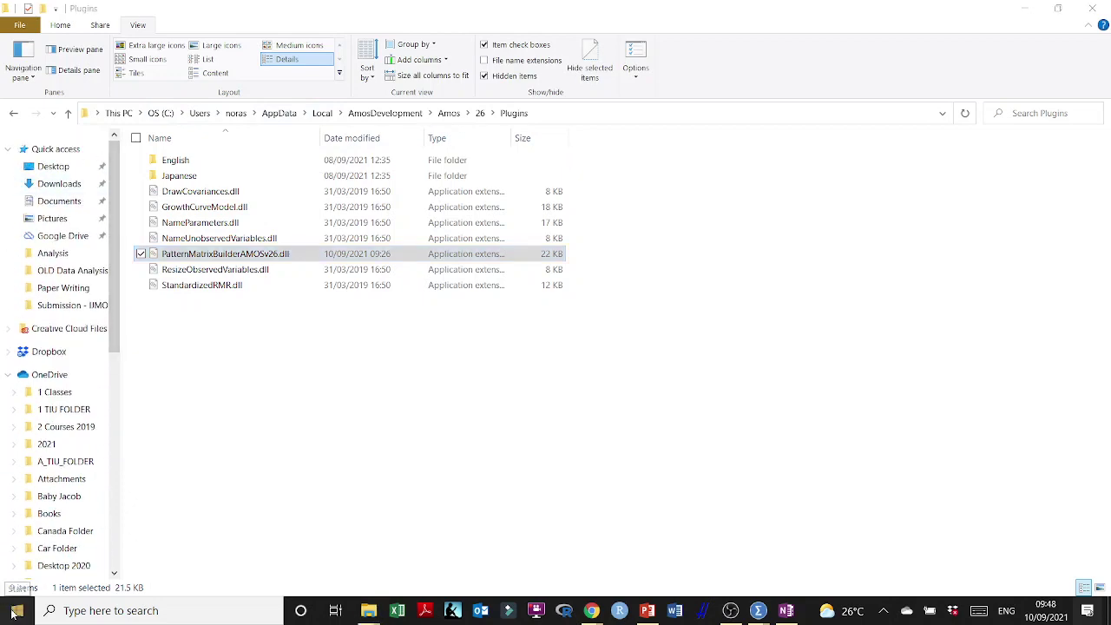
click(14, 612)
text(amos)
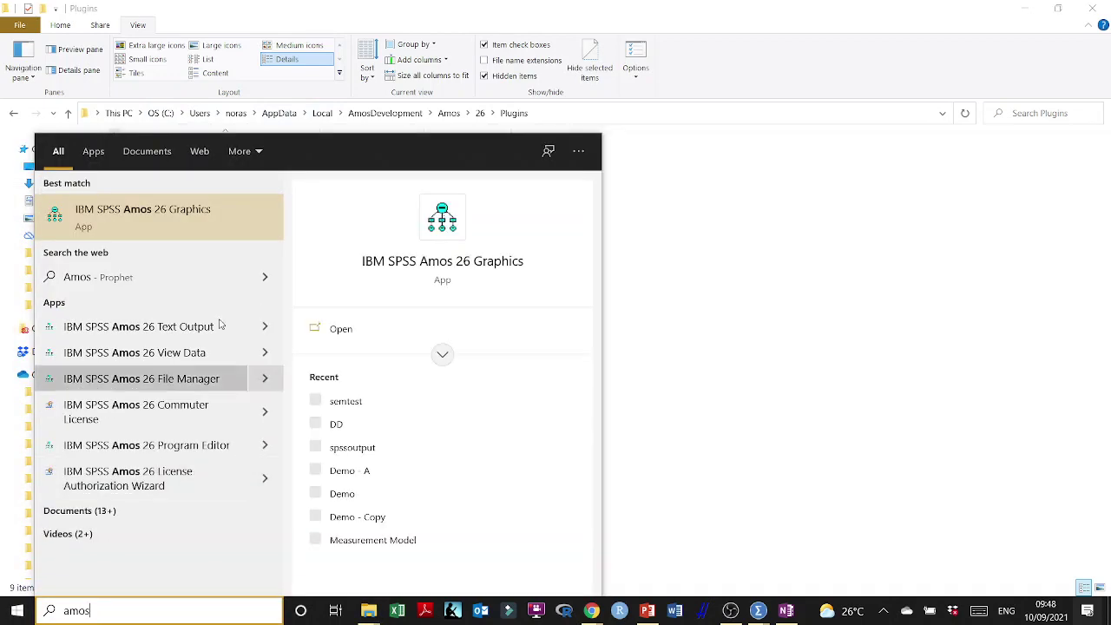
click(151, 231)
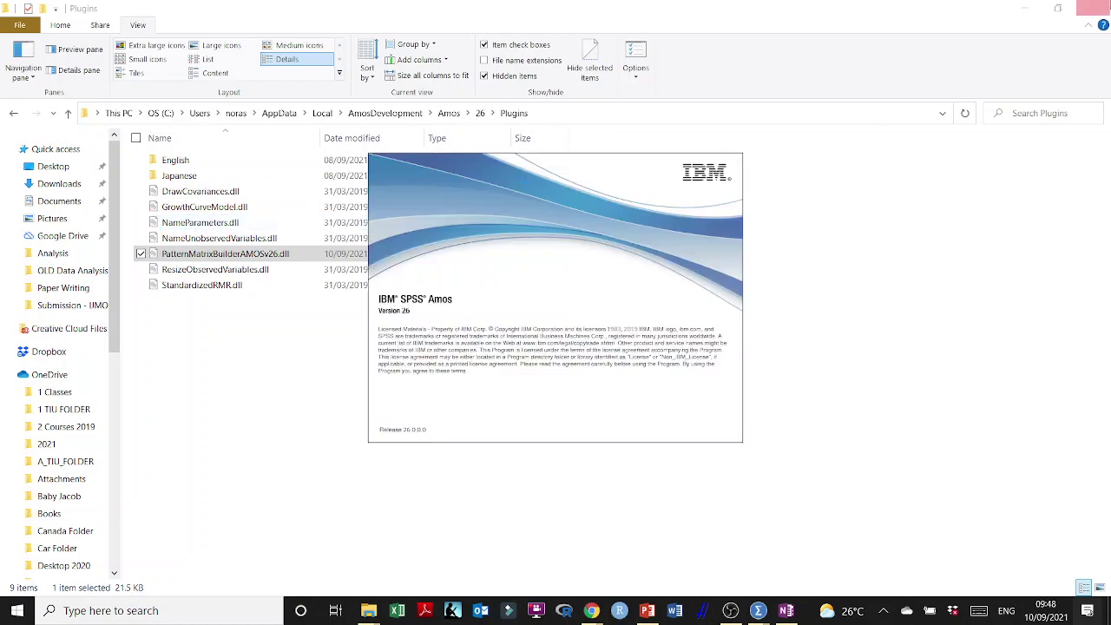
click(1022, 12)
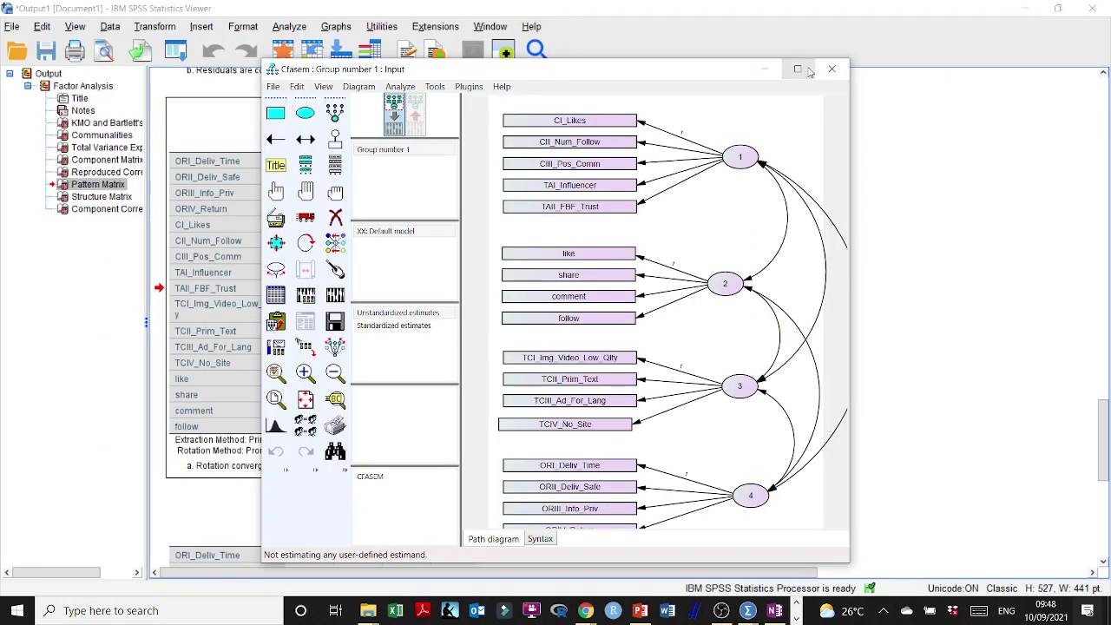
Step: Maximize the Amos window and add error terms on the left side of the CI_Likes and CII_Num_Follow boxes
click(796, 71)
click(74, 76)
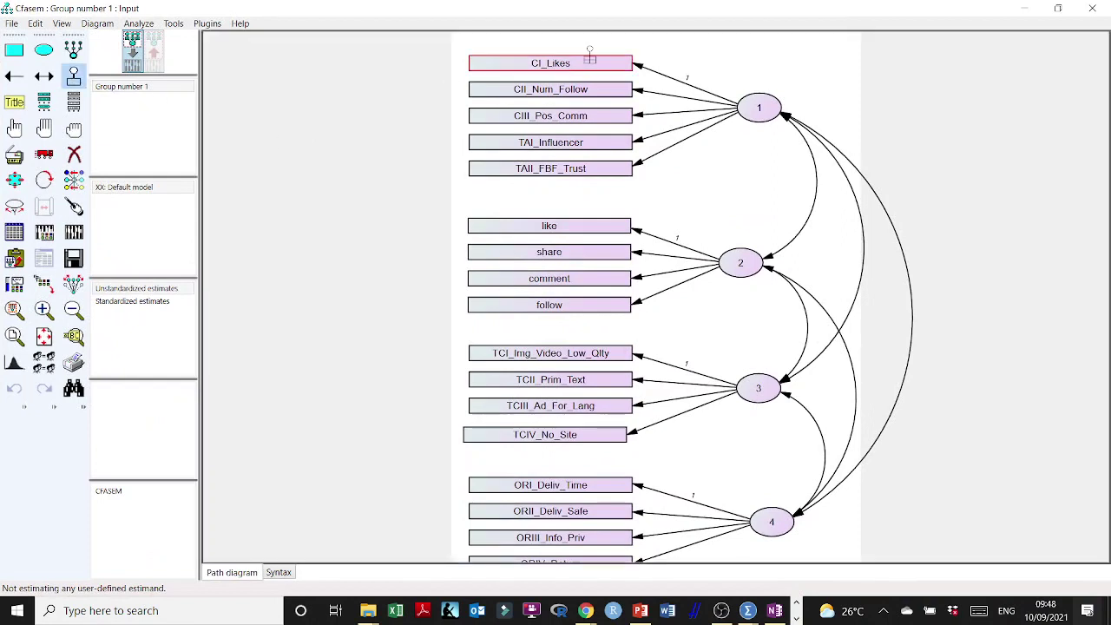
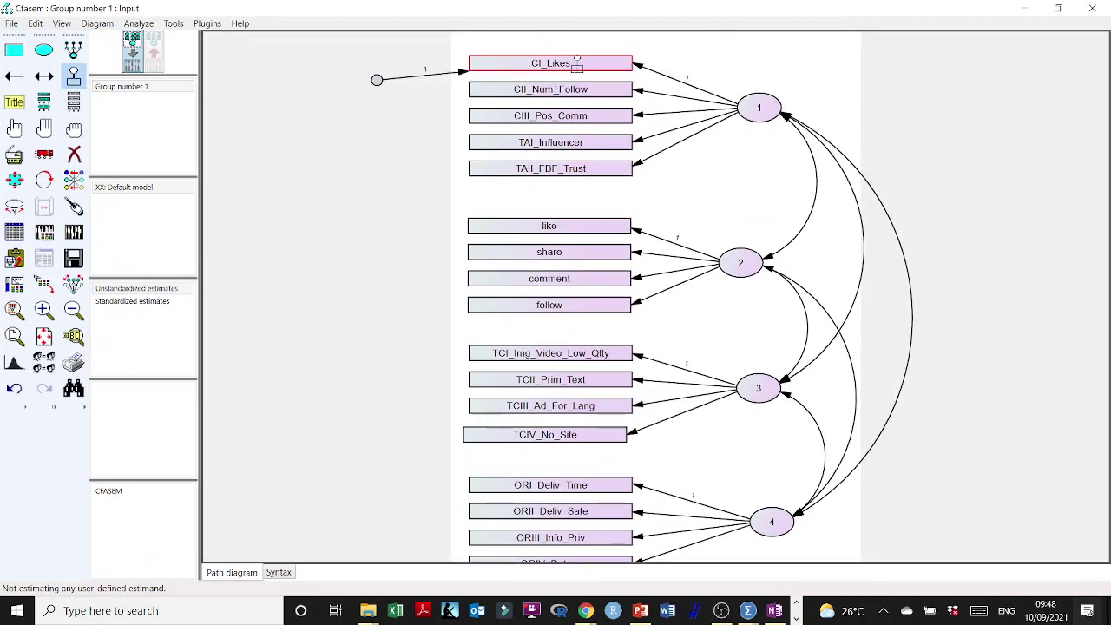
click(577, 62)
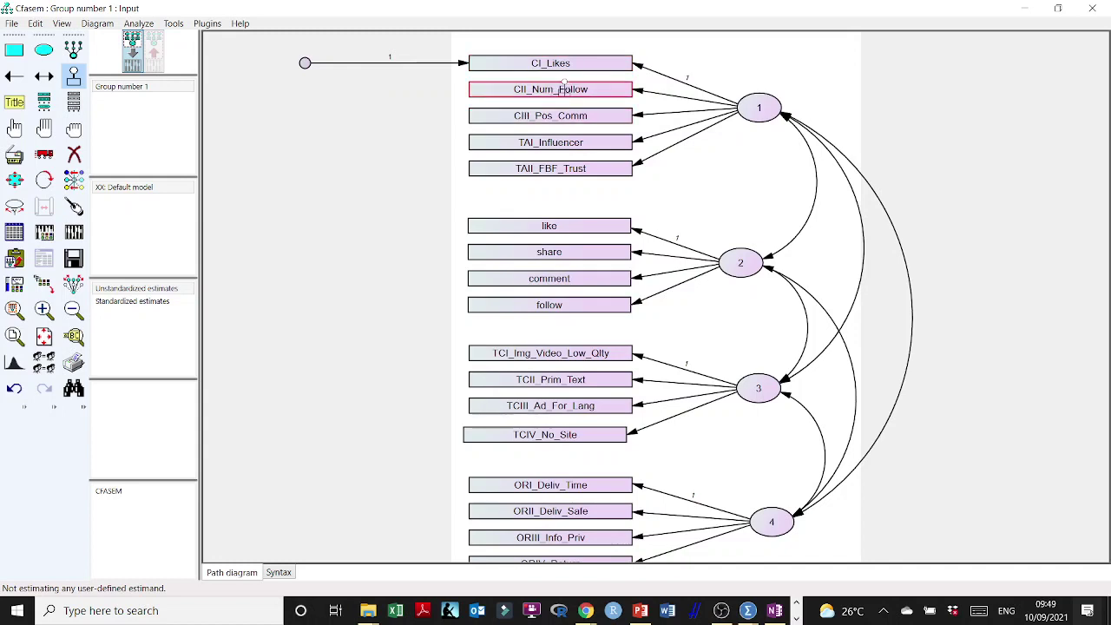
click(560, 89)
click(560, 90)
click(560, 89)
click(560, 91)
click(560, 90)
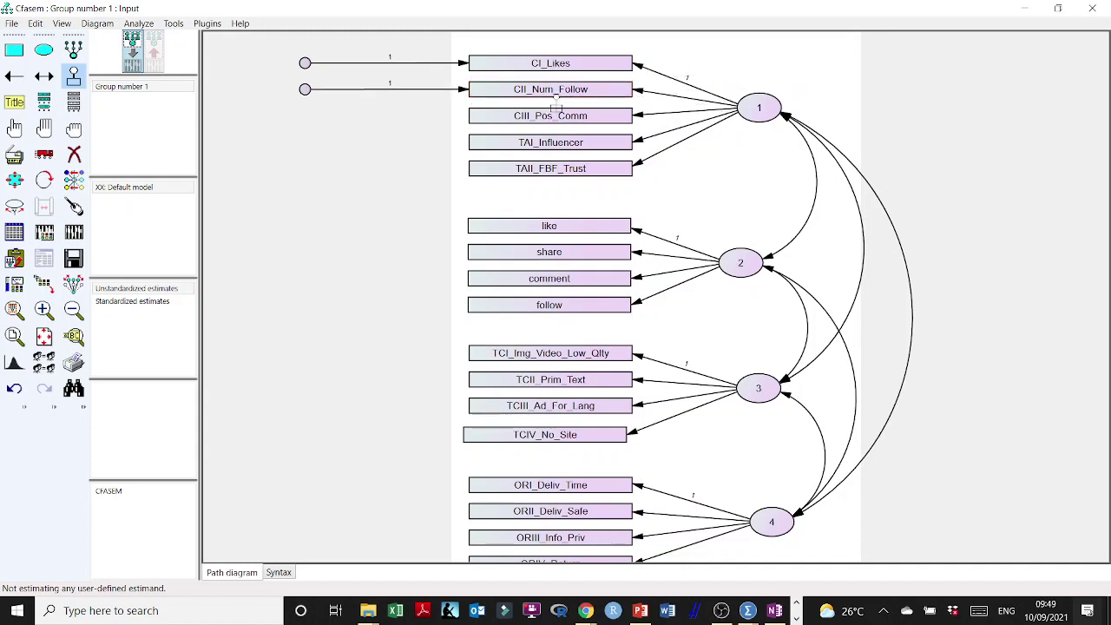
Step: Add error terms on the left side of the CIII_Pos_Comm, TAI_Influencer and TAII_FBF_Trust boxes
click(556, 116)
click(556, 115)
click(556, 115)
click(556, 115)
click(556, 115)
click(557, 138)
click(557, 139)
click(556, 139)
click(557, 139)
click(556, 139)
click(554, 165)
click(554, 170)
click(553, 171)
click(554, 170)
click(554, 171)
Step: Add error terms on the left side of the like, share, comment and follow boxes
click(545, 227)
click(548, 253)
click(549, 252)
click(548, 252)
click(549, 253)
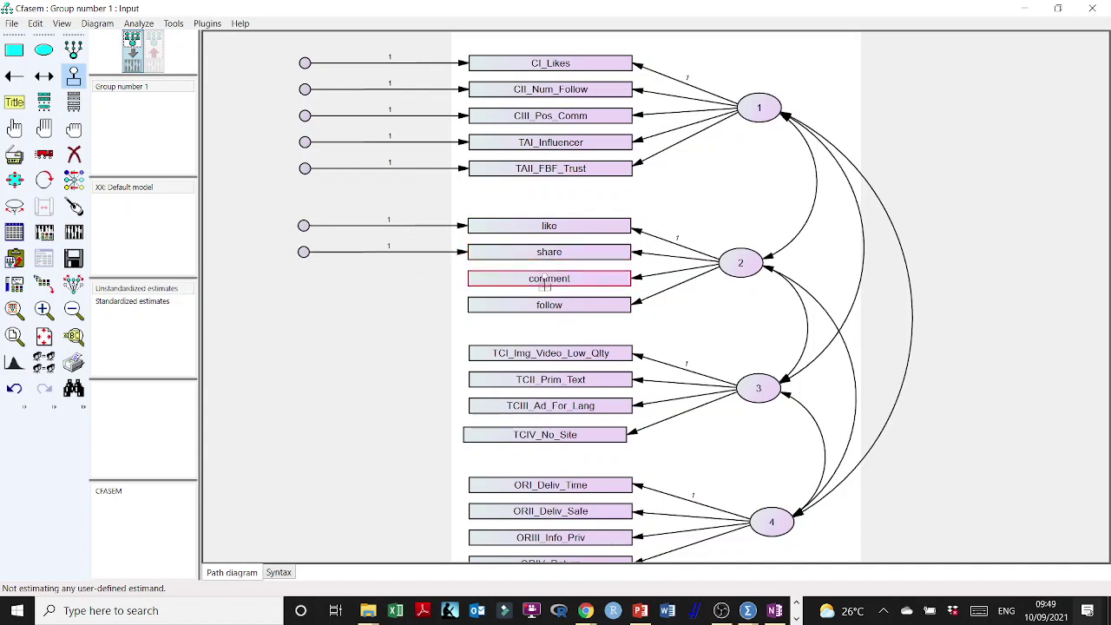
click(544, 283)
click(545, 282)
click(544, 282)
click(544, 282)
click(545, 282)
click(544, 283)
click(544, 282)
click(542, 309)
click(542, 309)
click(541, 309)
click(542, 309)
click(542, 309)
click(541, 309)
click(540, 313)
Step: Add error terms on the left side of the TCI_Img_Video_Low_Qlty, TCII_Prim_Text, TCIII_Ad_For_Lang and TCIV_No_Site boxes
click(533, 352)
click(533, 353)
click(533, 353)
click(533, 352)
click(533, 353)
click(533, 352)
click(533, 352)
click(533, 379)
click(533, 380)
click(533, 379)
click(533, 379)
click(533, 379)
click(533, 380)
click(533, 380)
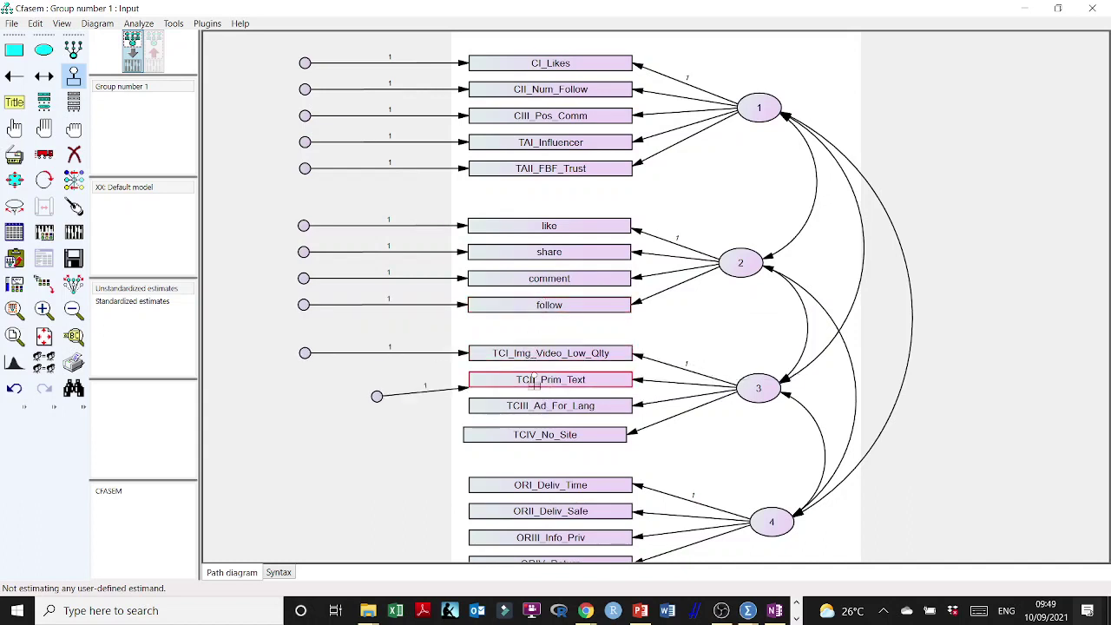
click(546, 382)
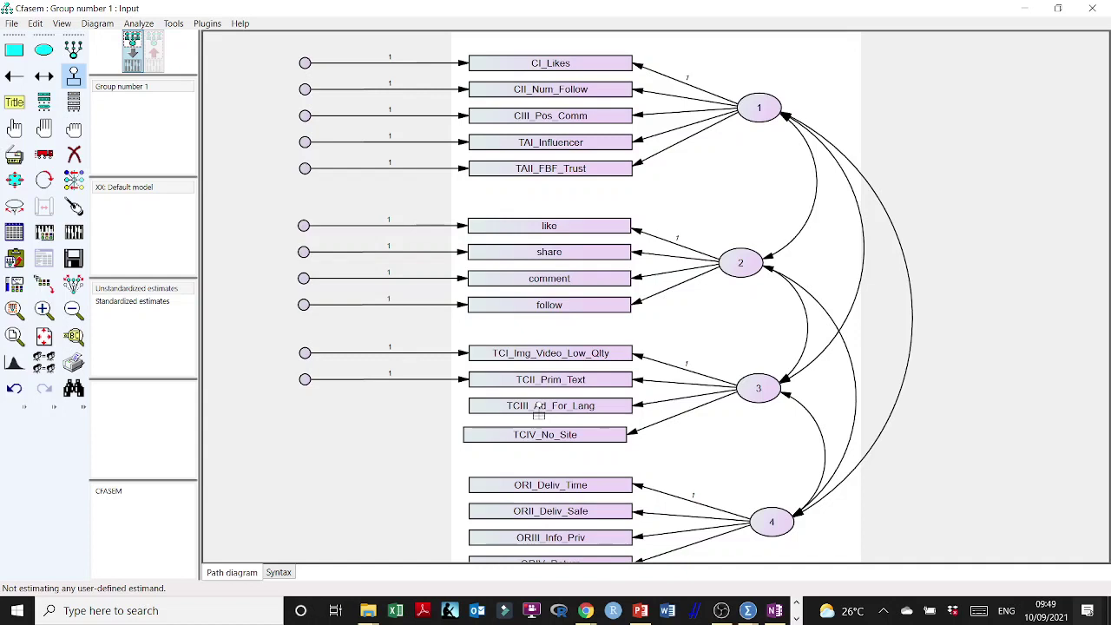
click(541, 405)
click(542, 406)
click(541, 405)
click(541, 405)
click(542, 405)
click(542, 405)
click(542, 405)
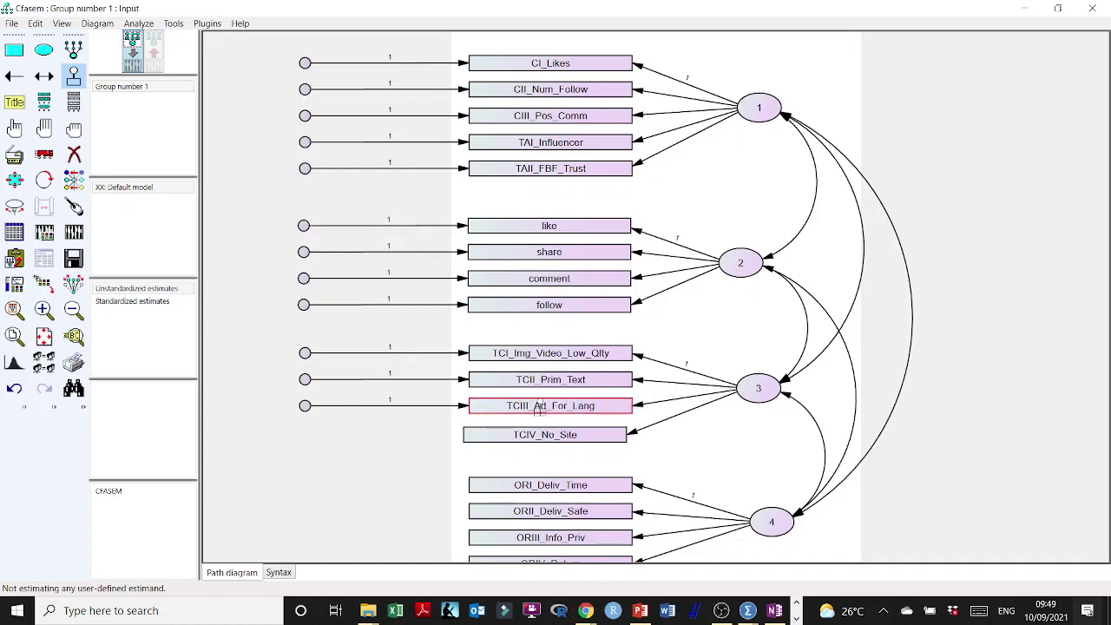
click(544, 434)
click(544, 434)
click(544, 434)
click(544, 434)
click(544, 434)
click(544, 434)
click(544, 434)
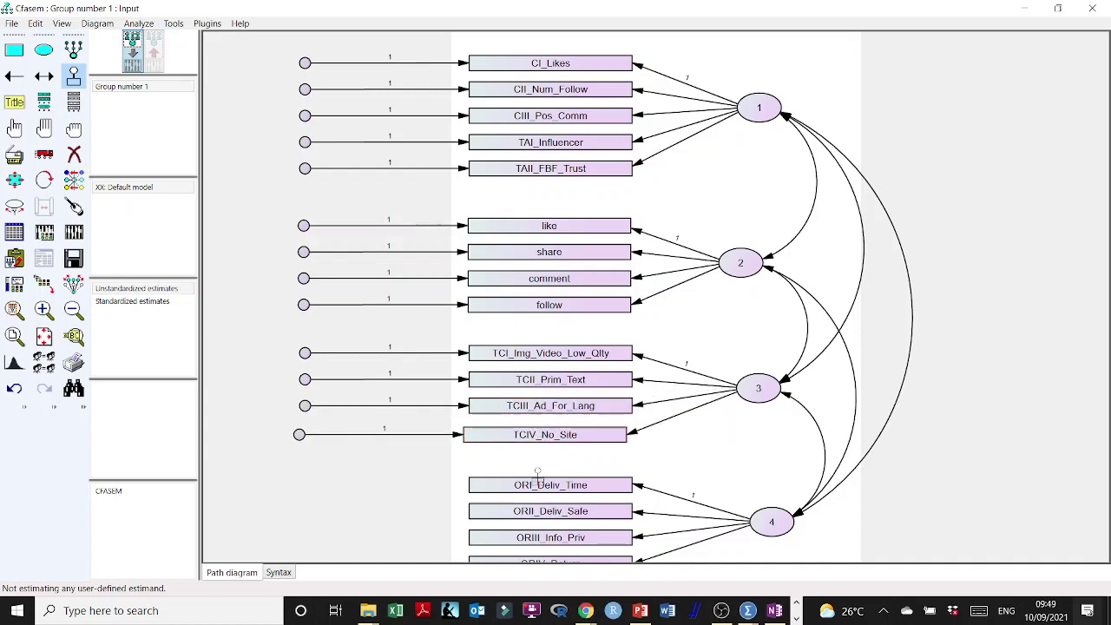
Step: Add error terms on the left side of the ORI_Deliv_Time, ORII_Deliv_Safe, ORIII_Info_Priv and ORIV_Return boxes
click(542, 489)
click(543, 489)
click(542, 489)
click(542, 489)
click(543, 489)
click(543, 489)
click(543, 488)
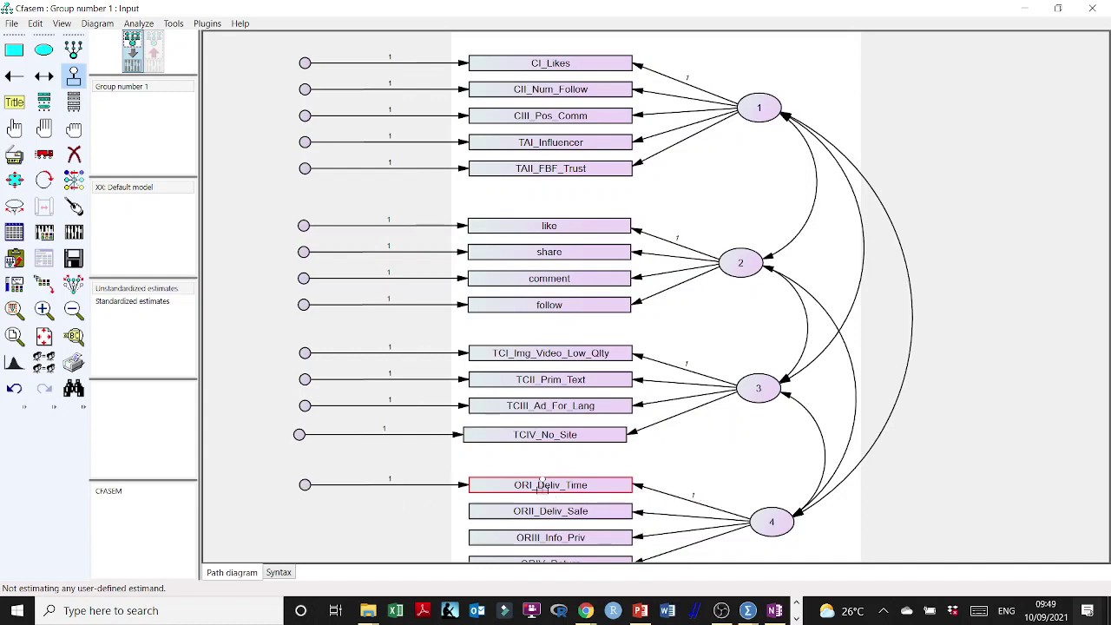
click(550, 514)
click(549, 513)
click(550, 513)
click(549, 514)
click(550, 514)
click(550, 514)
click(549, 514)
click(551, 539)
click(551, 538)
click(551, 538)
click(552, 538)
click(551, 538)
click(551, 539)
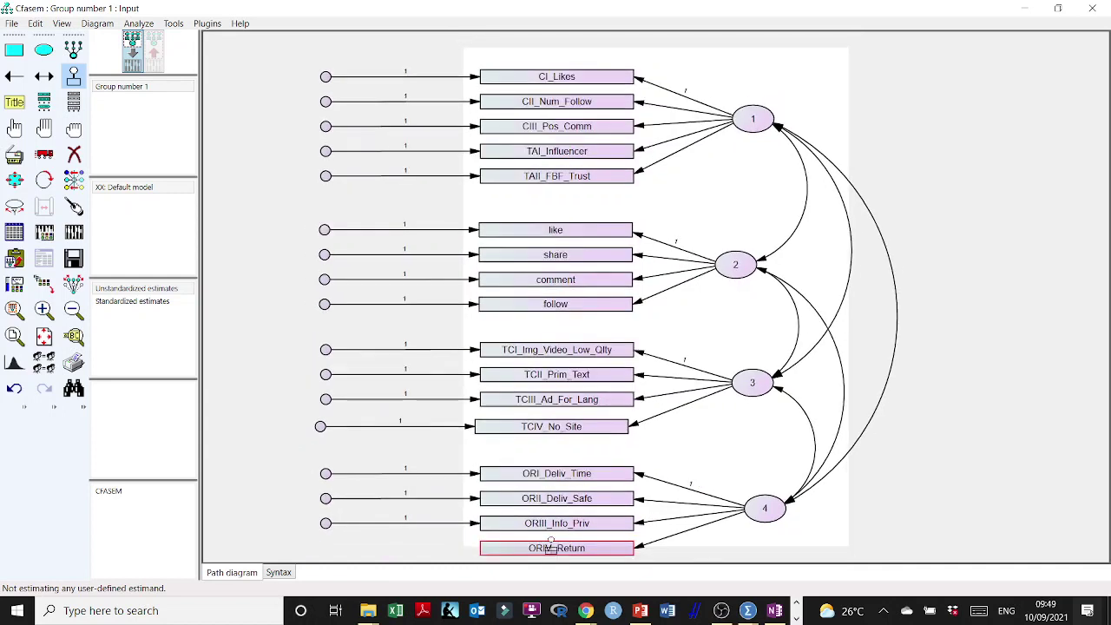
click(553, 548)
click(552, 548)
click(552, 548)
click(552, 548)
click(552, 547)
click(552, 547)
click(552, 548)
Step: Name the unobserved variables with the plugin and move each factor's error circles closer to their indicator boxes, preserving symmetries
click(209, 23)
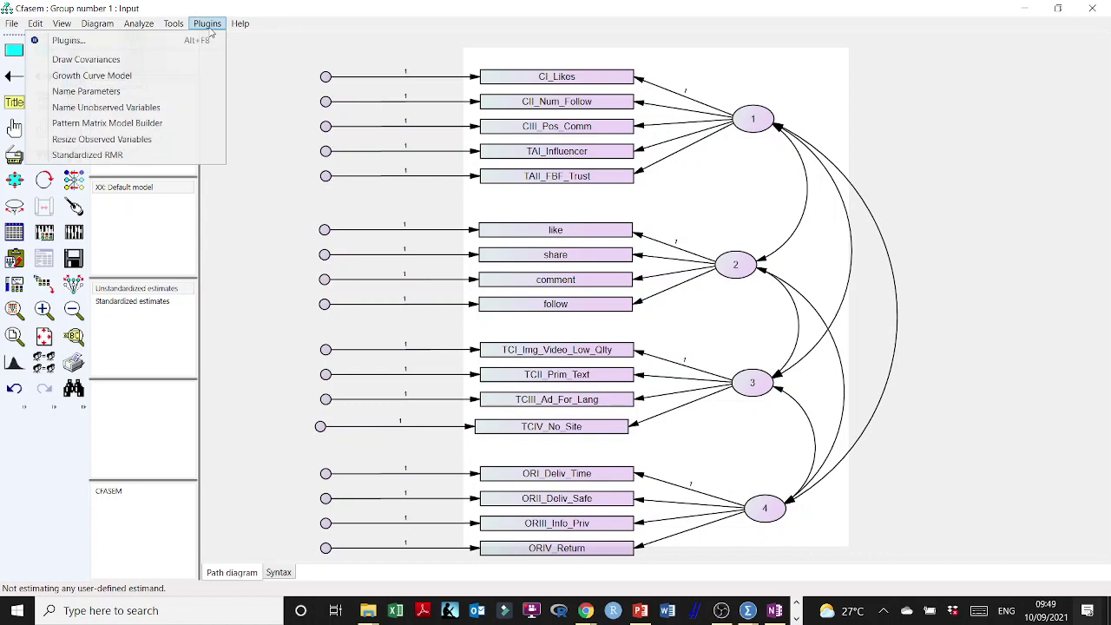
click(122, 110)
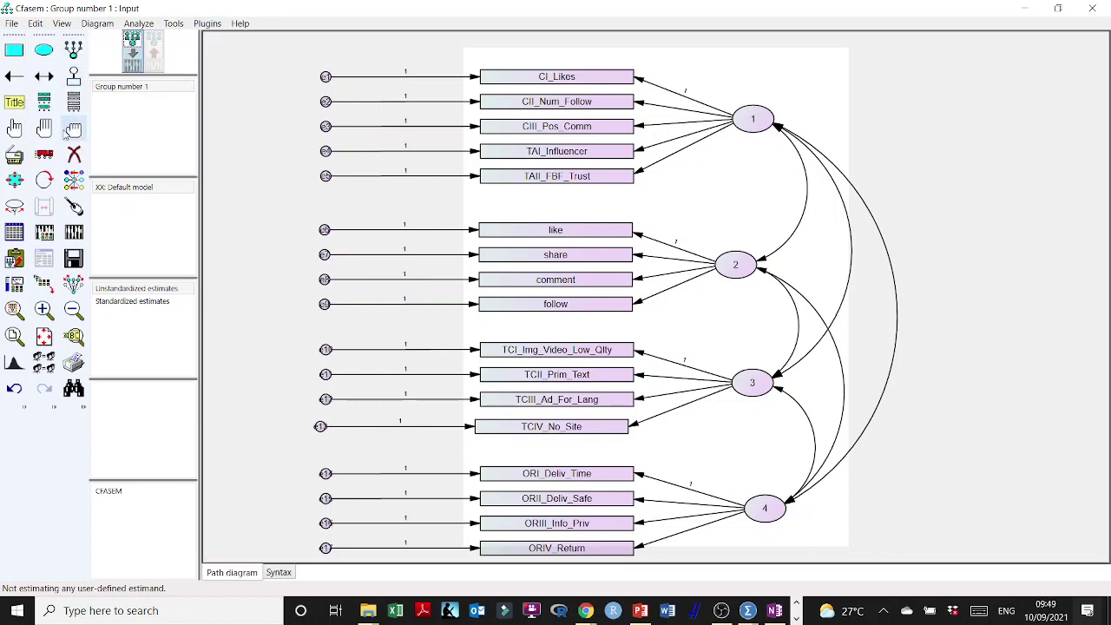
click(45, 155)
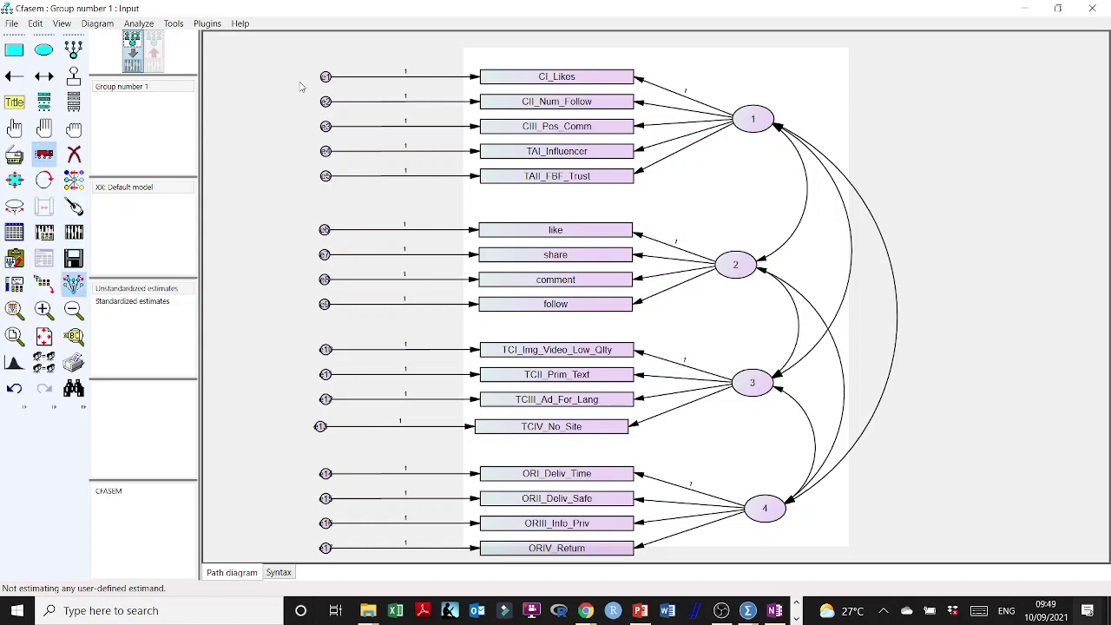
drag(326, 77, 445, 77)
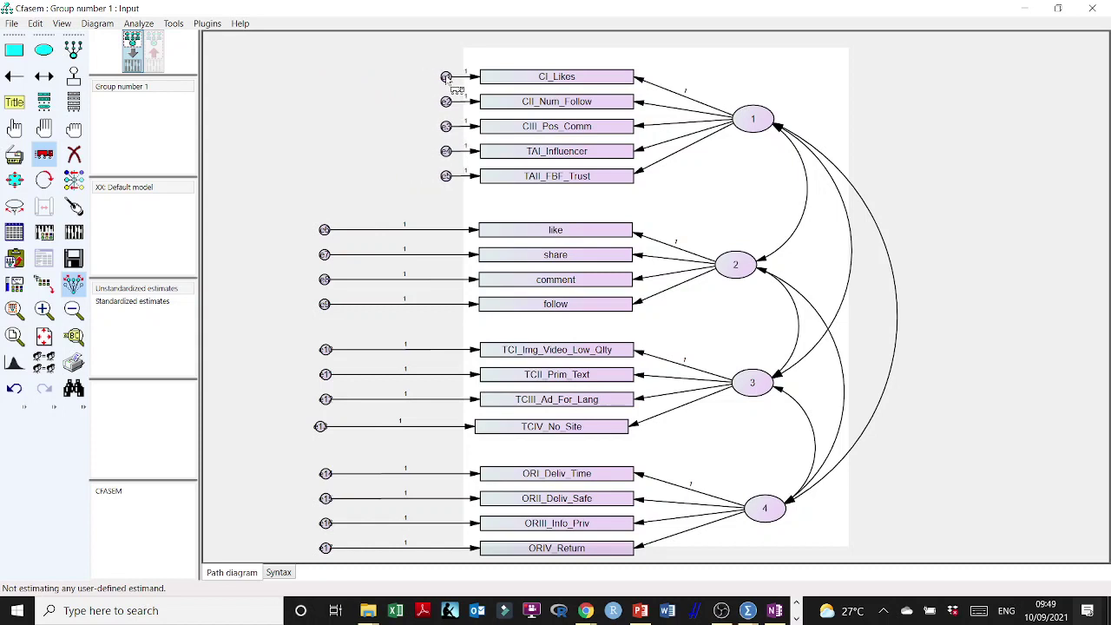
drag(328, 234, 451, 232)
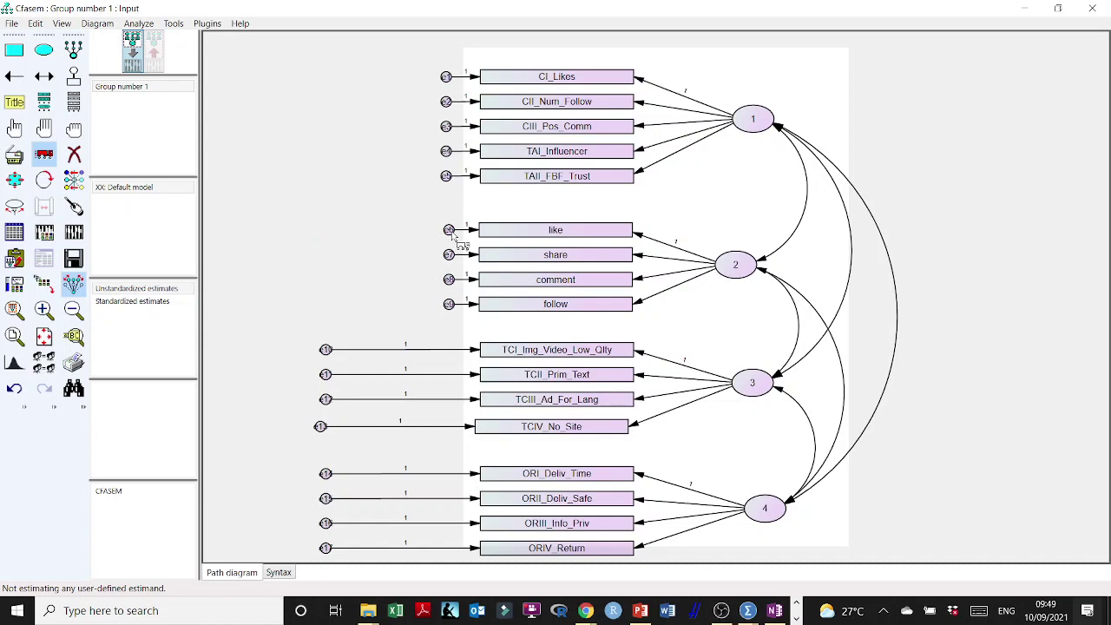
drag(328, 349, 452, 349)
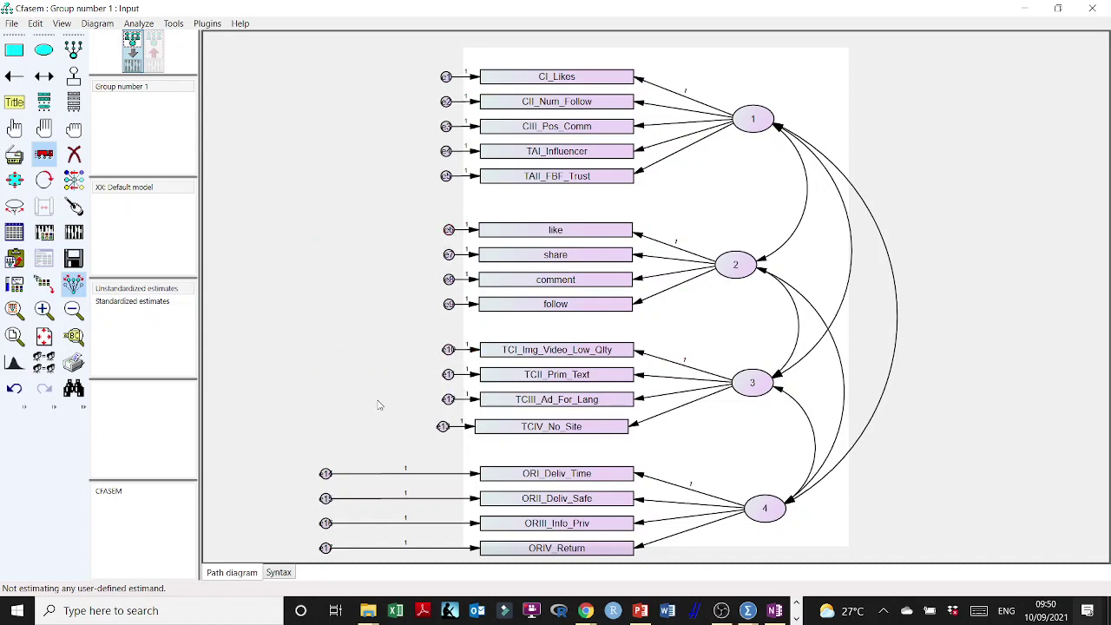
drag(331, 475, 447, 475)
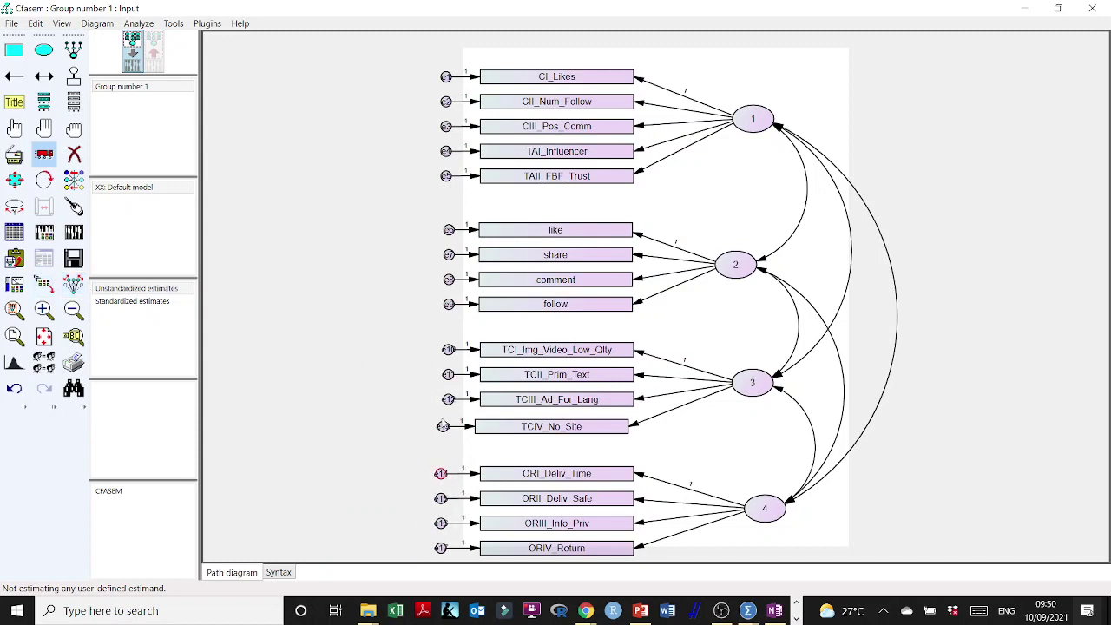
Step: Align the TCIV_No_Site box with its neighbours and move factor ellipses 1 to 4 individually closer to their indicators
drag(484, 432, 492, 435)
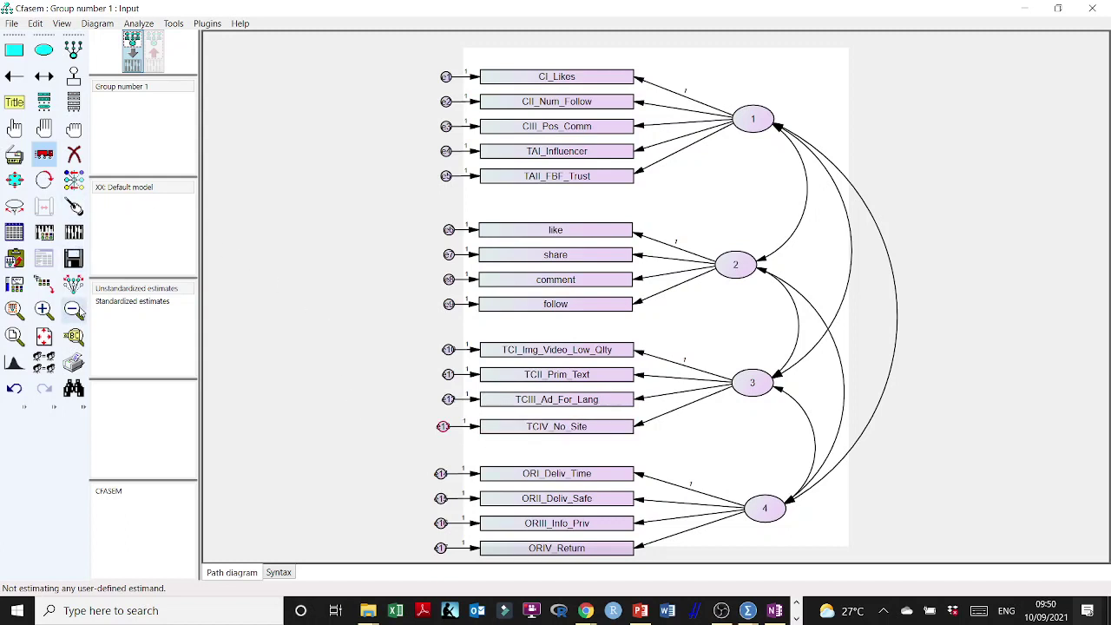
click(73, 285)
drag(758, 130, 717, 141)
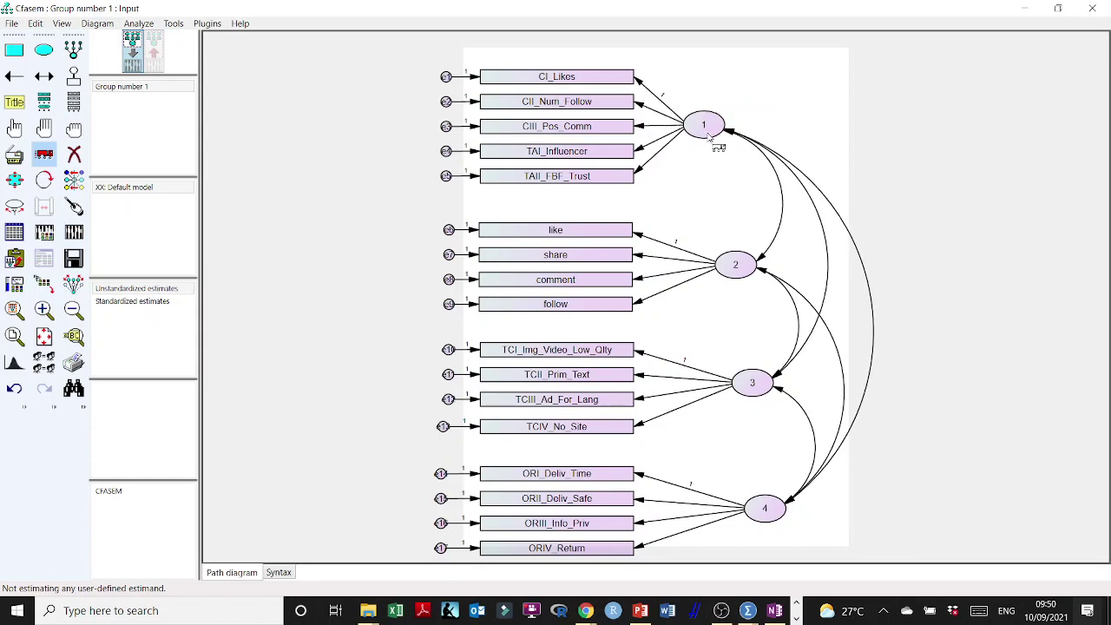
drag(751, 262, 708, 277)
drag(775, 397, 706, 398)
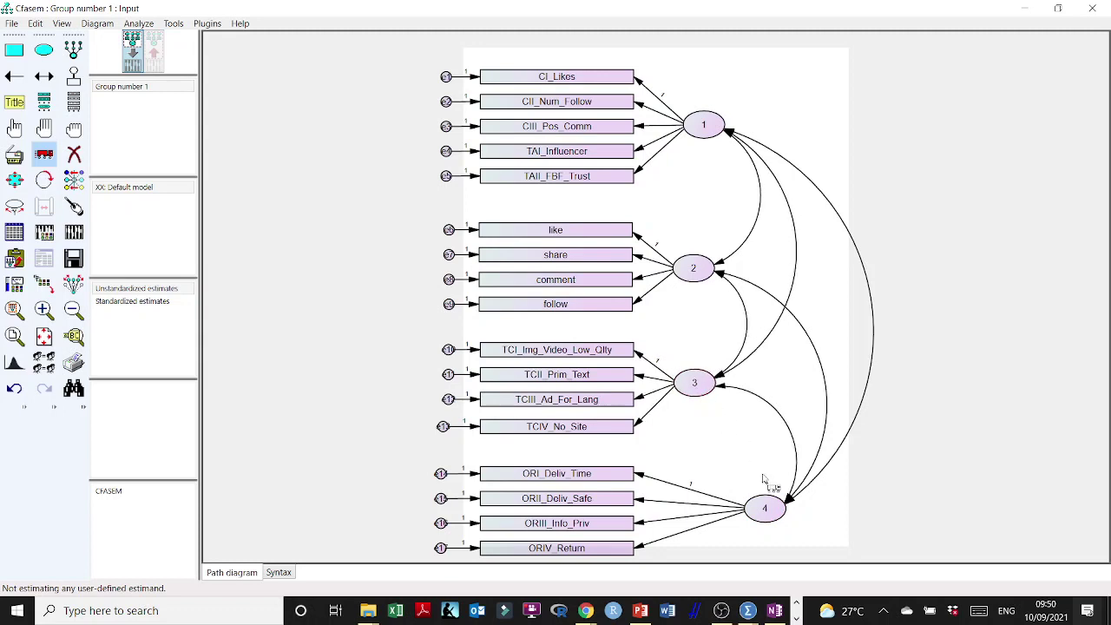
drag(766, 519, 703, 519)
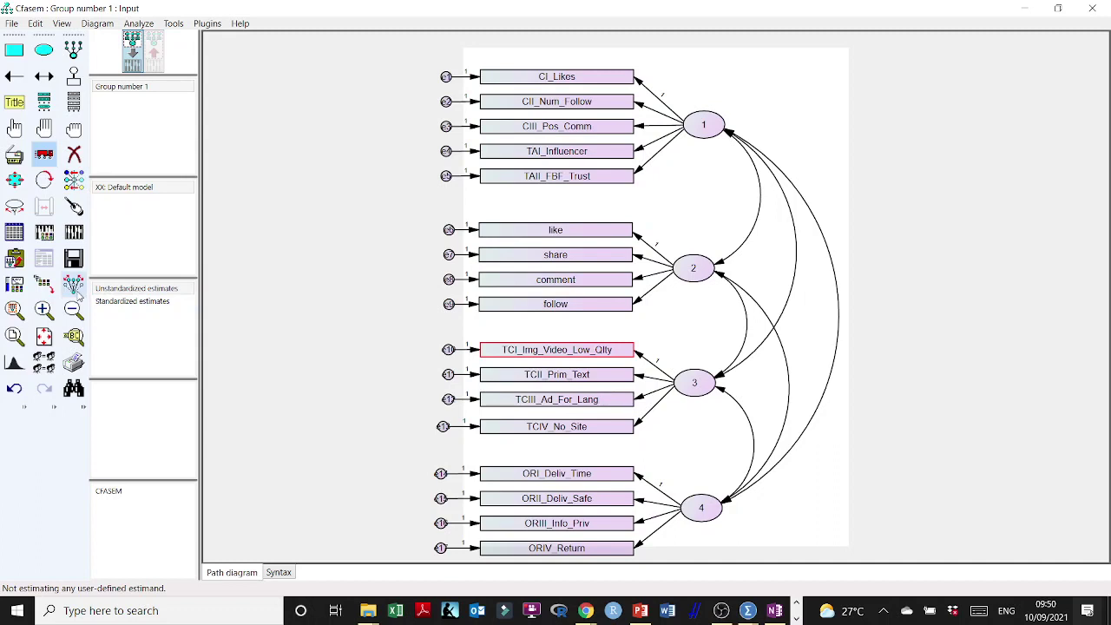
Step: With symmetries preserved, move the four factor groups onto the page as an aligned stack and bring group 4's error circles closer
drag(691, 132, 718, 120)
drag(697, 278, 736, 248)
drag(706, 391, 735, 323)
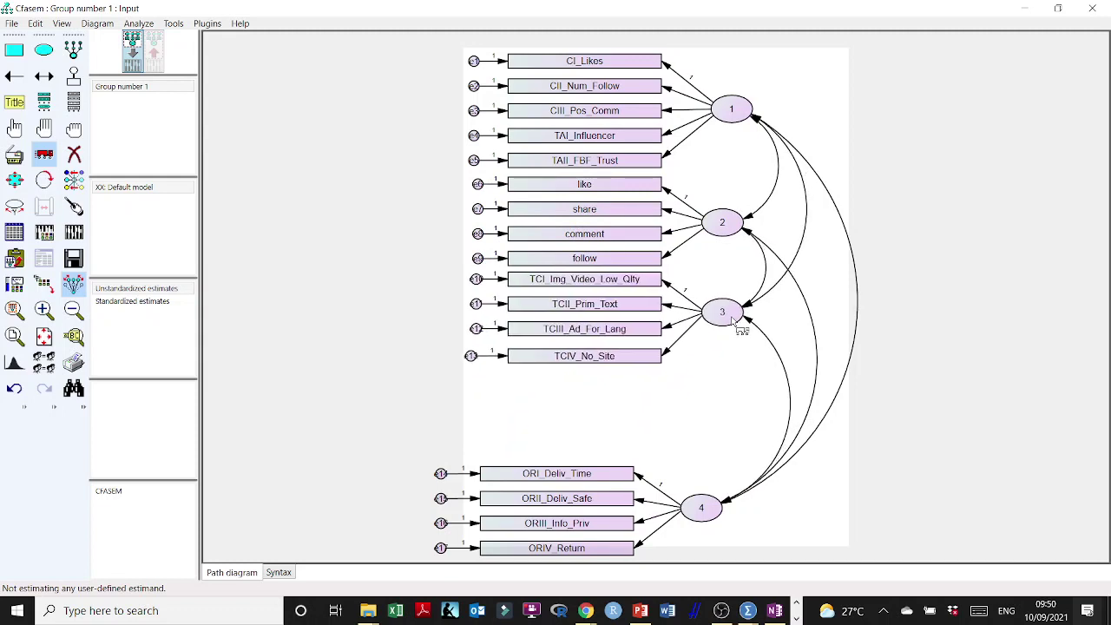
drag(729, 516, 758, 421)
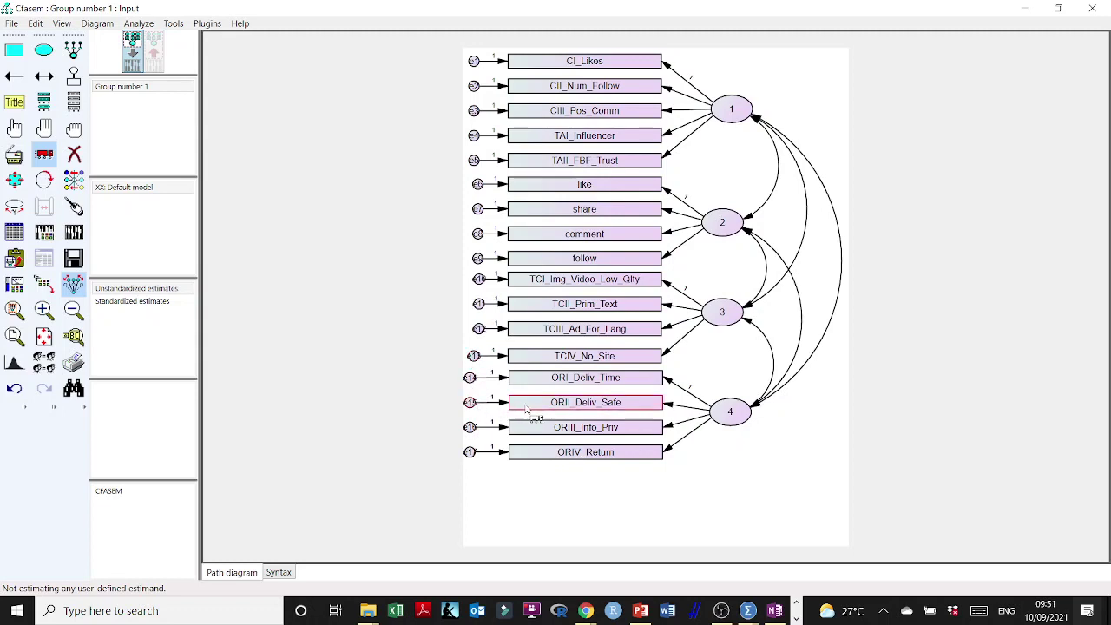
click(744, 439)
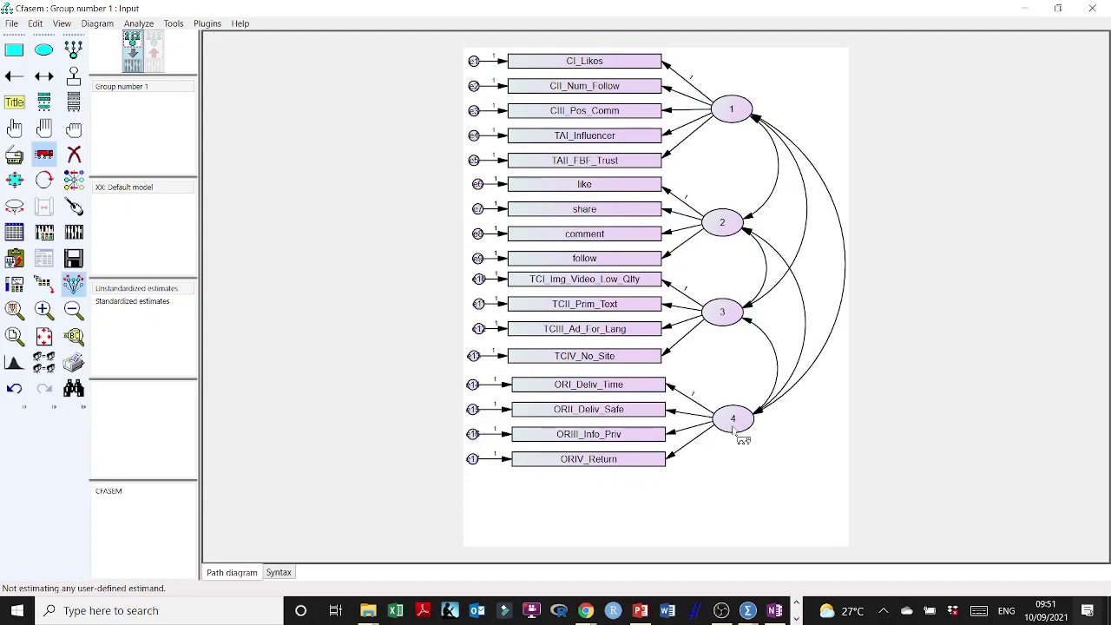
click(730, 430)
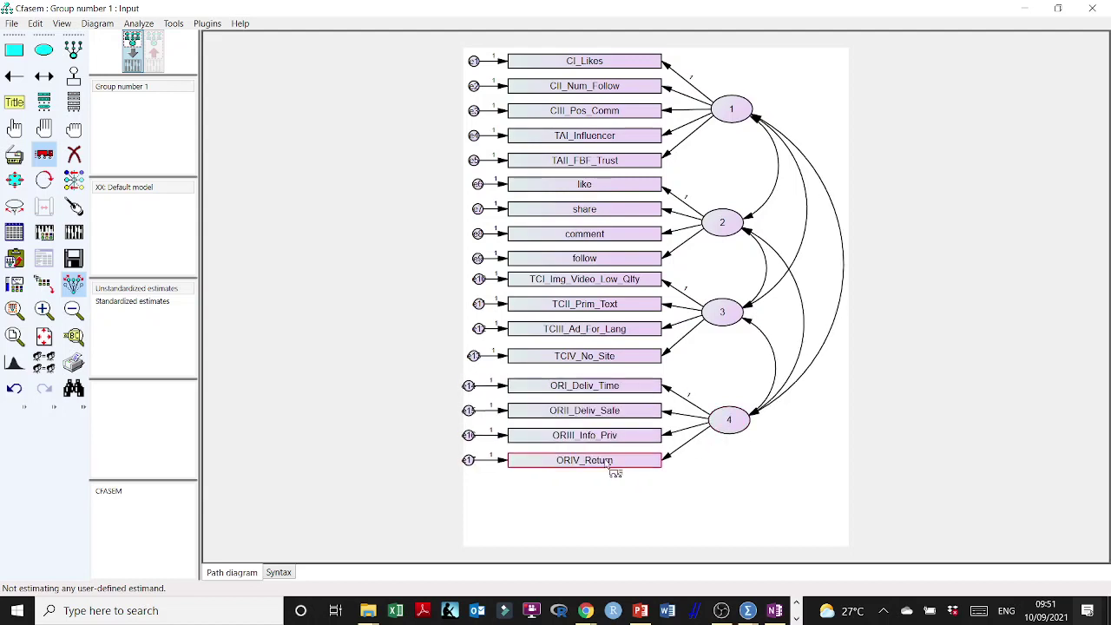
drag(469, 461, 477, 461)
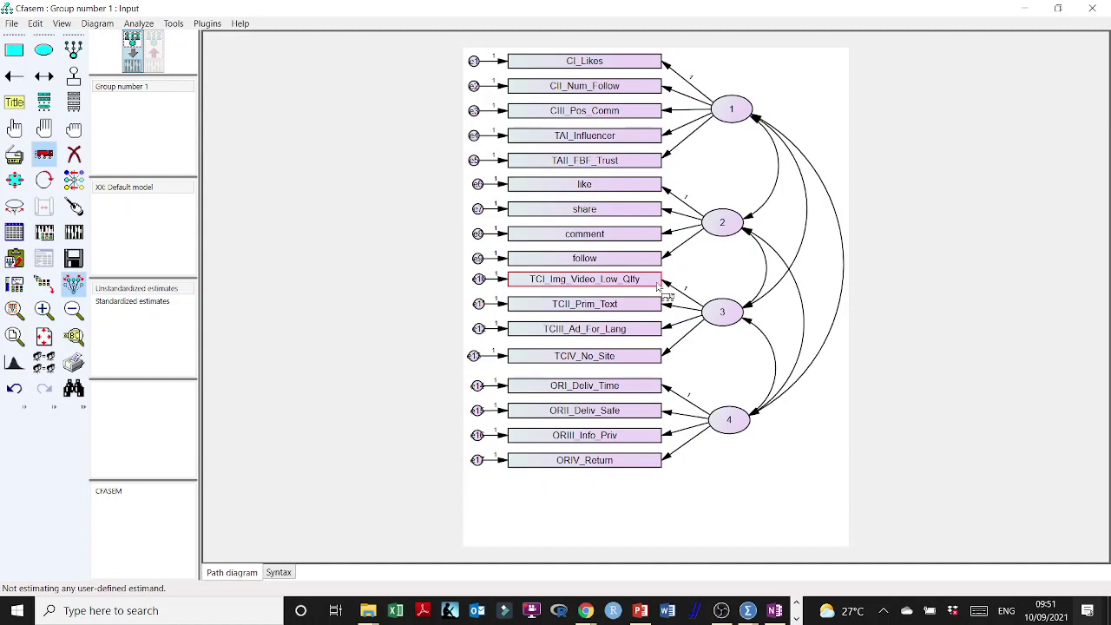
Step: Shift the four factor groups so that gaps separate them and their indicator boxes line up
drag(716, 315, 716, 321)
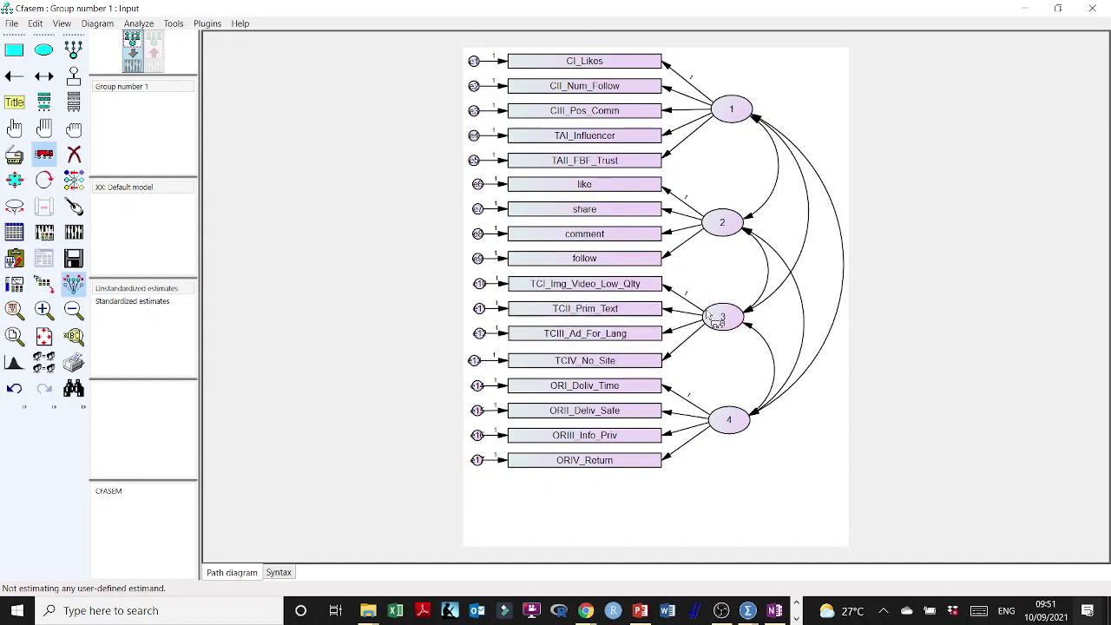
drag(742, 417, 740, 430)
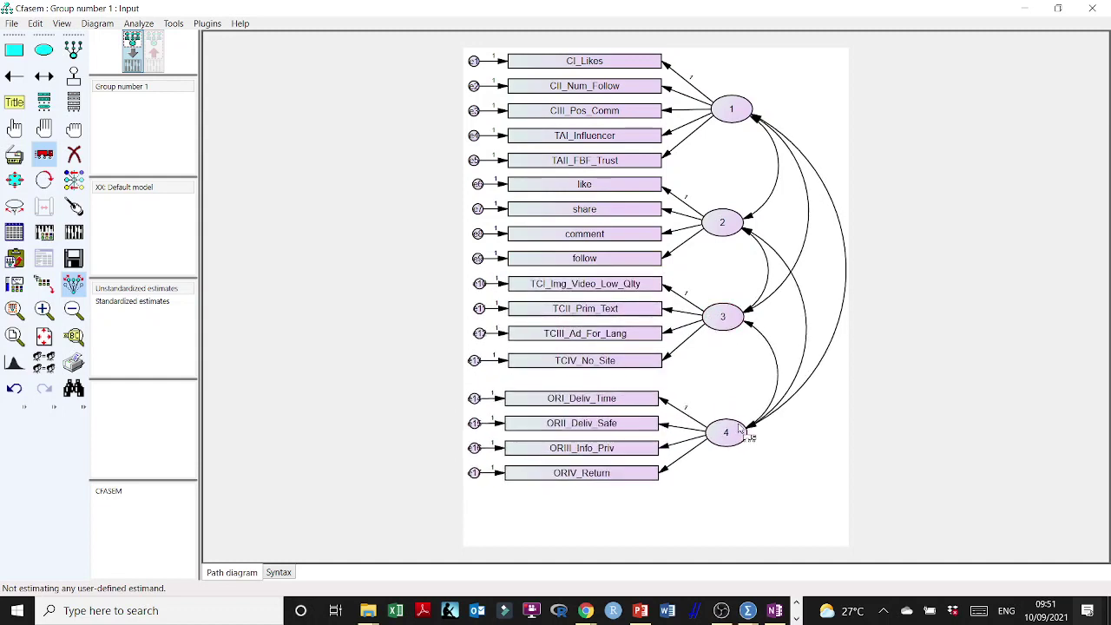
drag(727, 330, 728, 339)
drag(742, 434, 746, 444)
drag(718, 336, 719, 349)
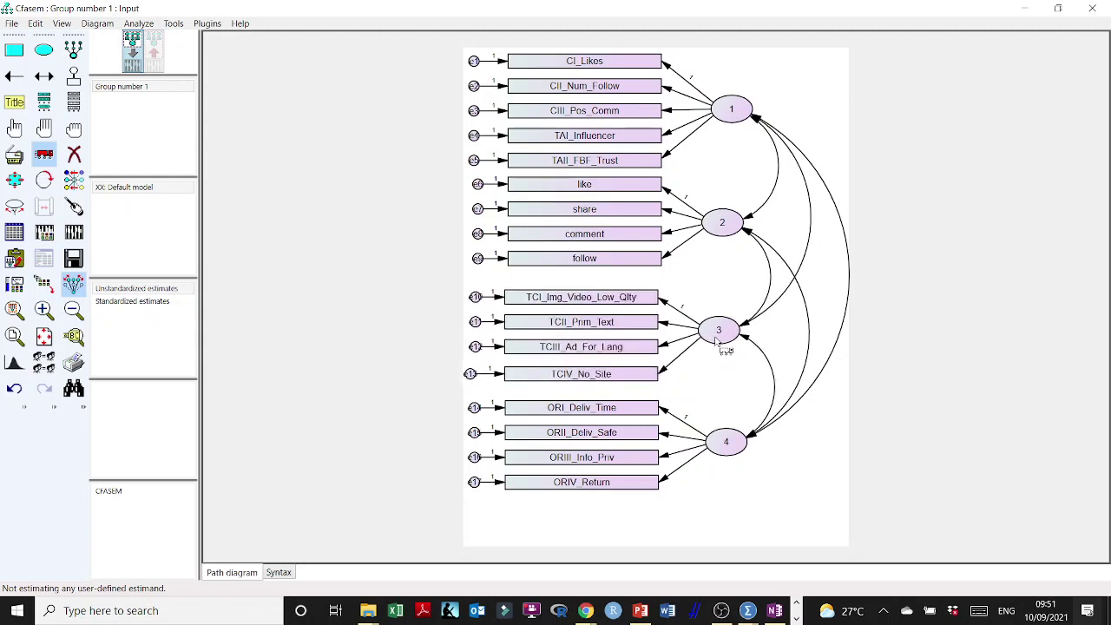
drag(720, 237, 718, 243)
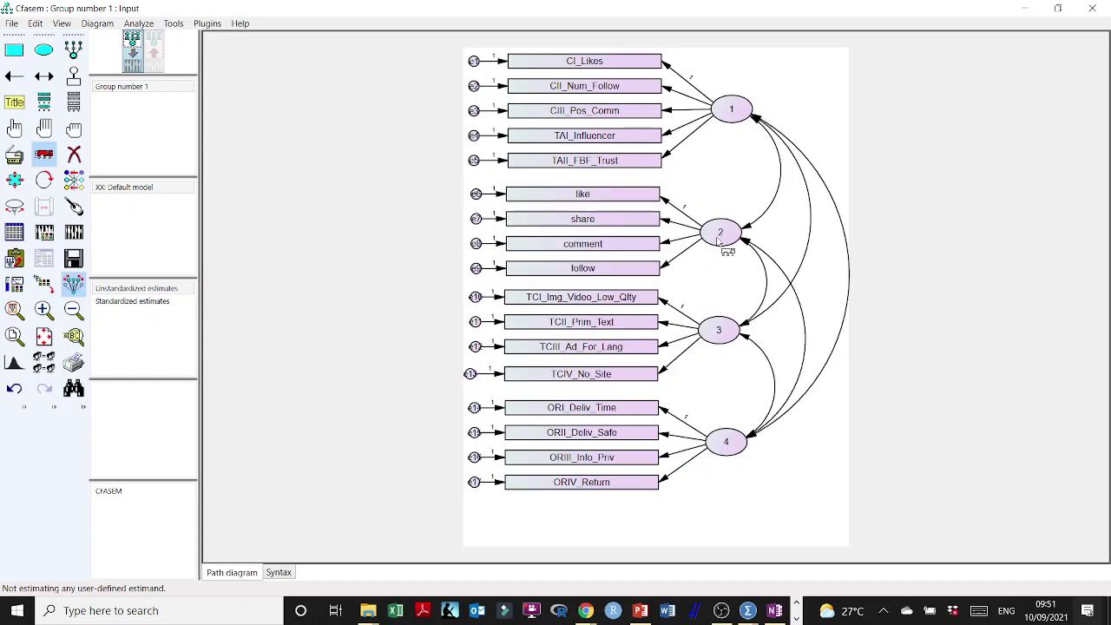
drag(730, 117, 730, 122)
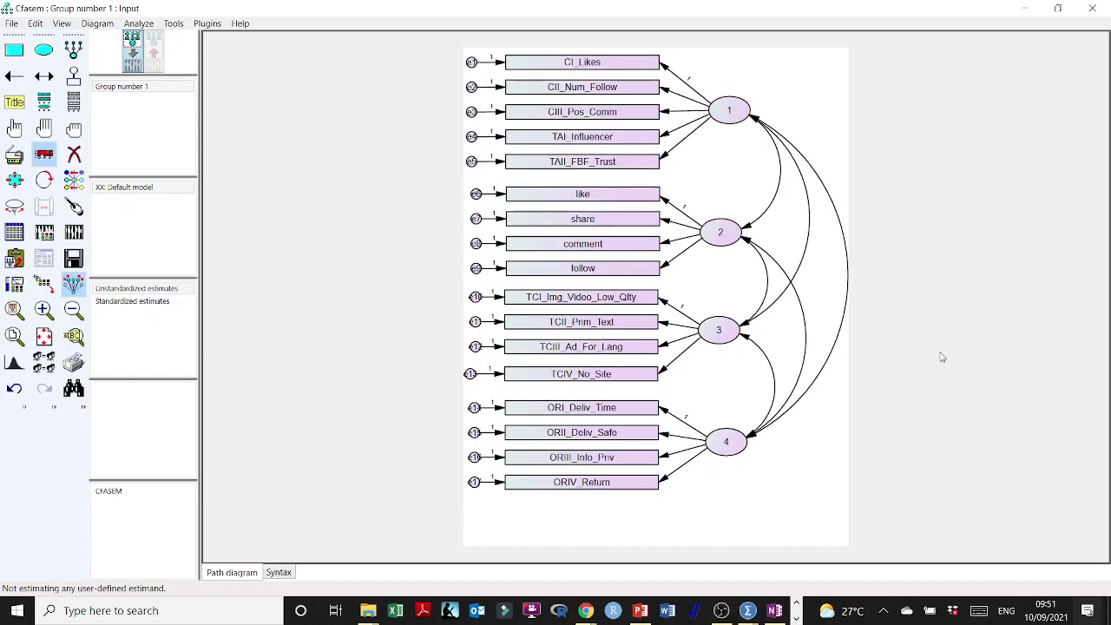
Step: Set the variable name of factor 1 to ATrust in its object properties
right_click(731, 114)
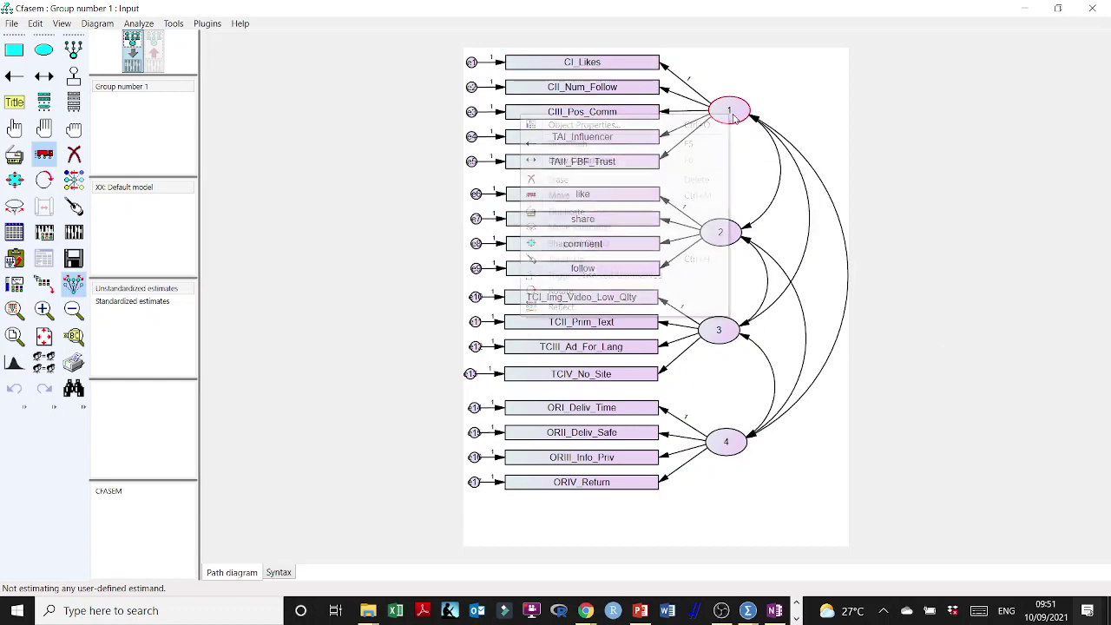
click(607, 124)
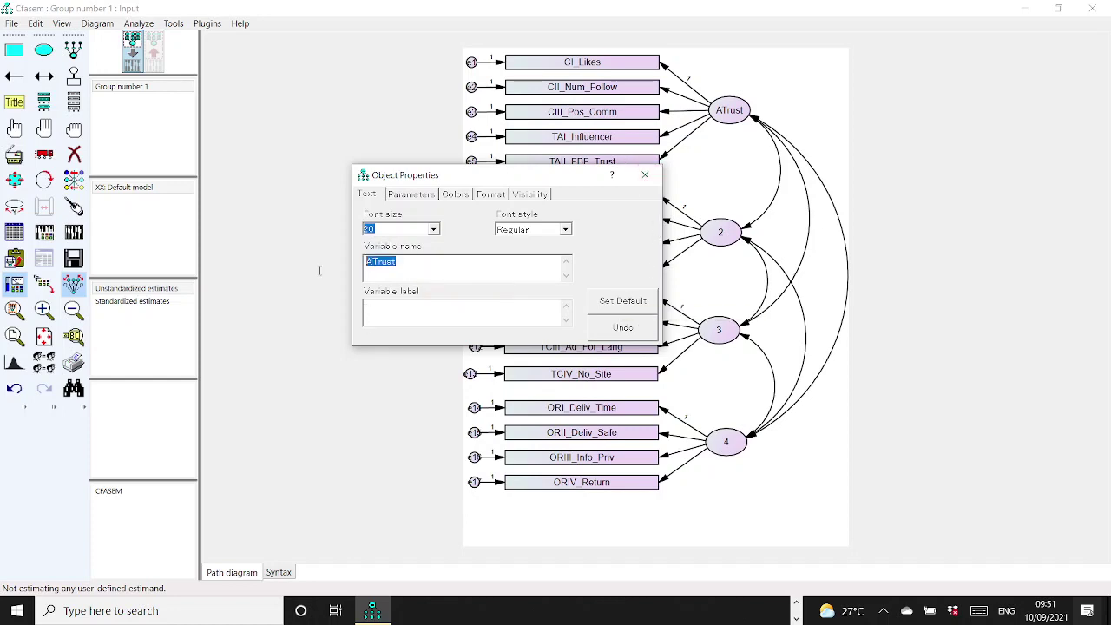
click(645, 174)
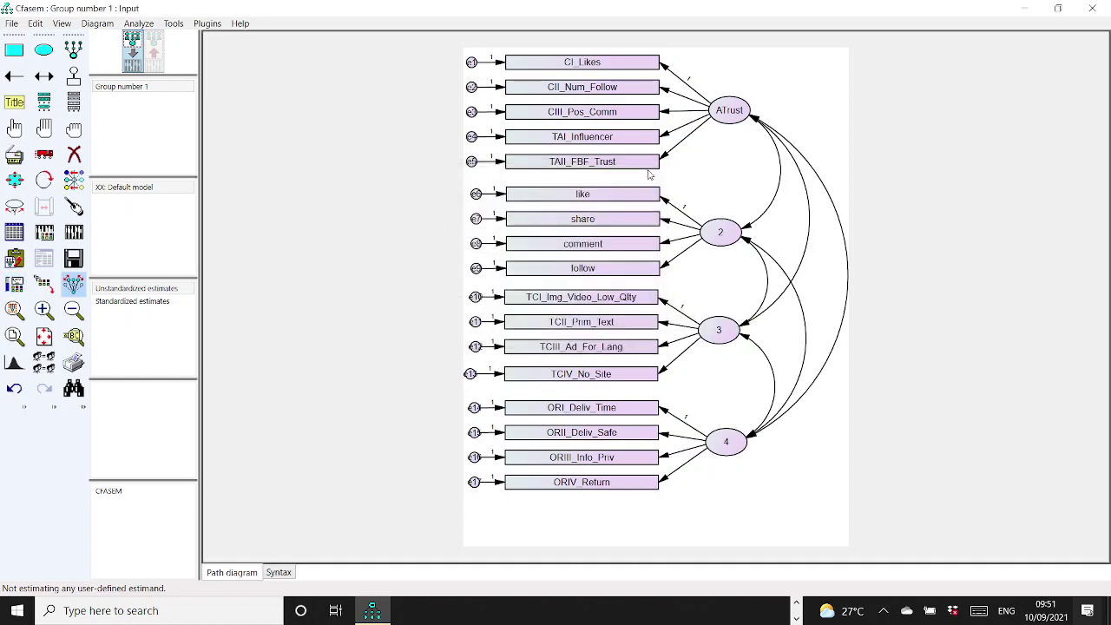
Step: Set both the variable name and the variable label of factor 2 to ENG
right_click(723, 238)
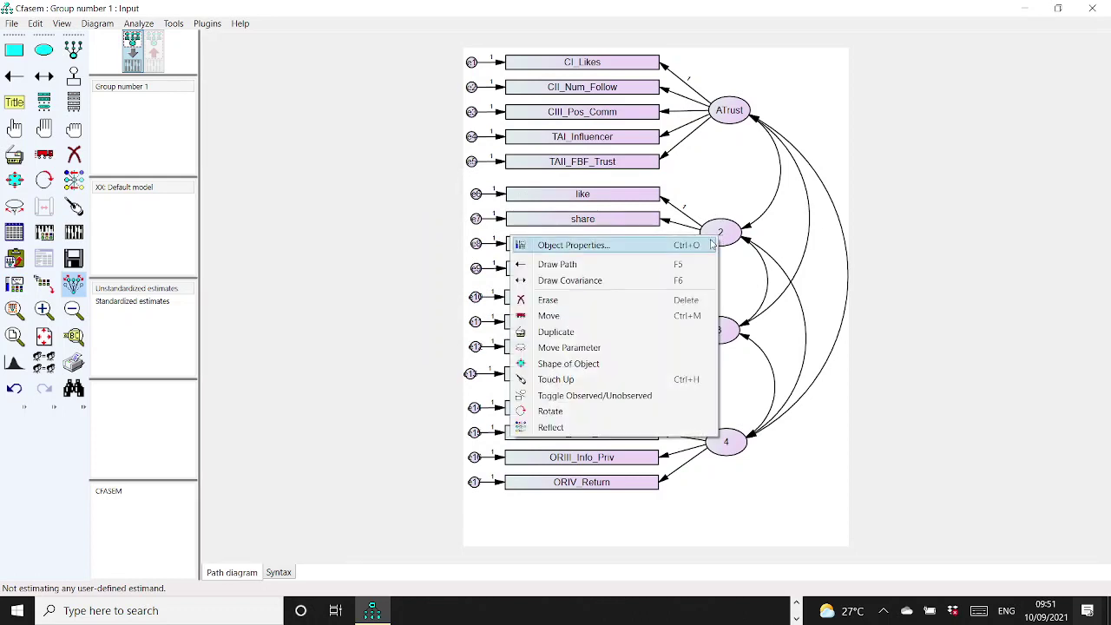
click(573, 244)
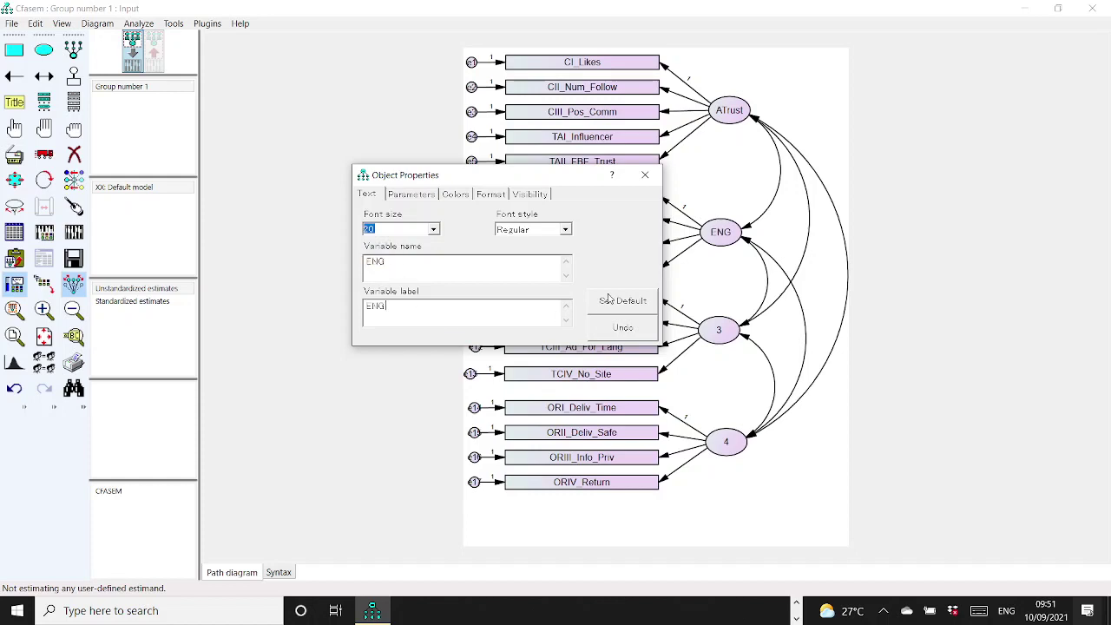
click(645, 175)
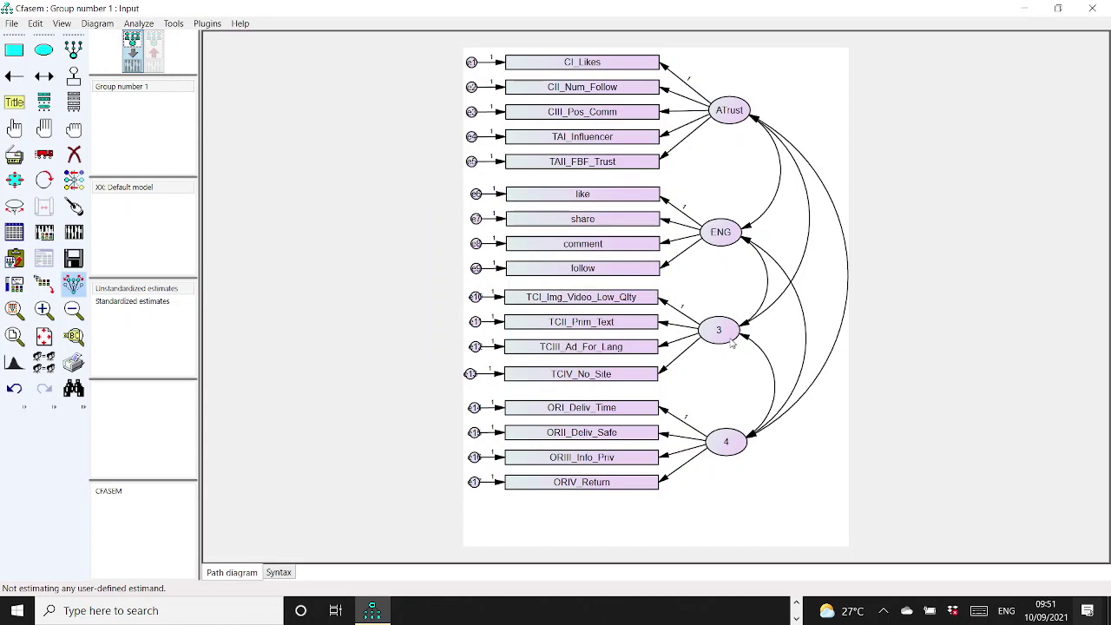
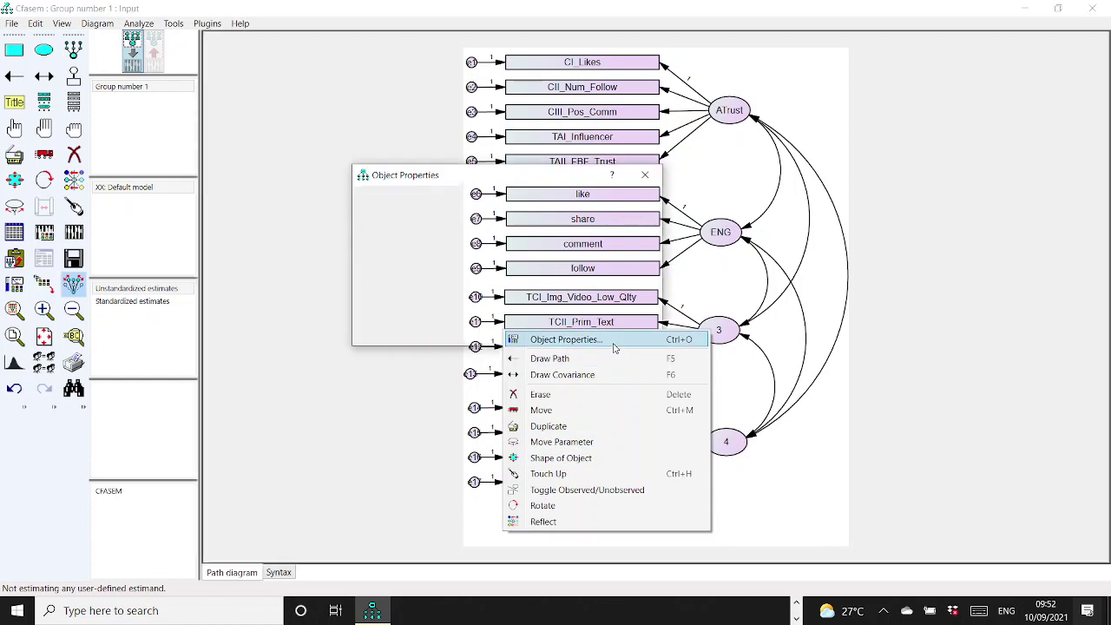
Step: Set both the variable label and the variable name of factor 3 to CTrust
click(500, 321)
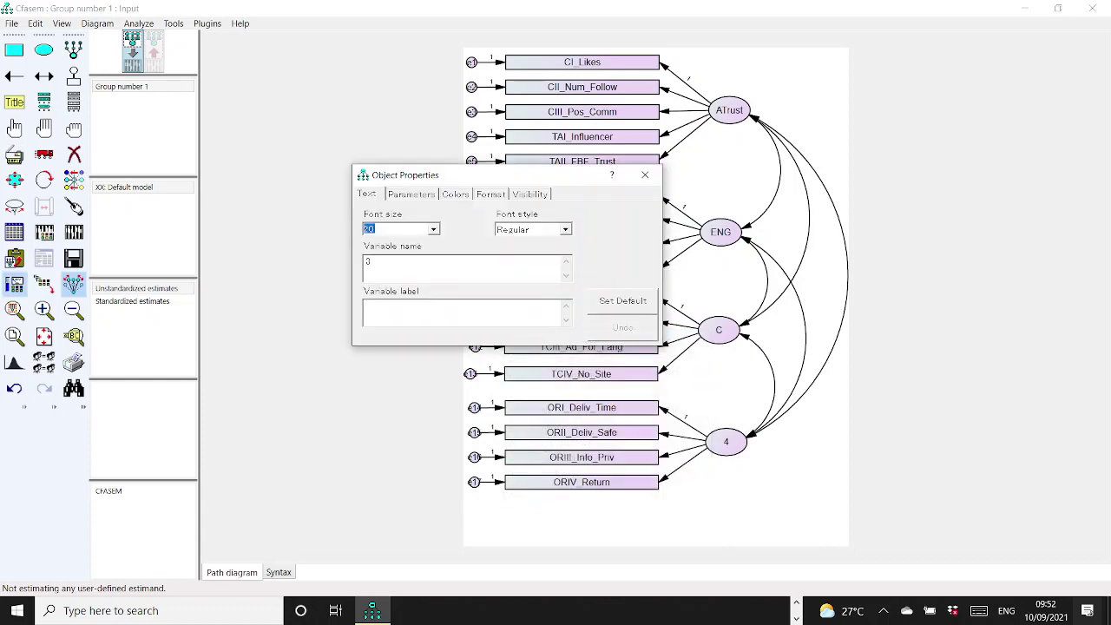
text(CTrust)
drag(398, 306, 348, 306)
key(ctrl+c)
drag(380, 262, 360, 262)
key(ctrl+v)
click(645, 174)
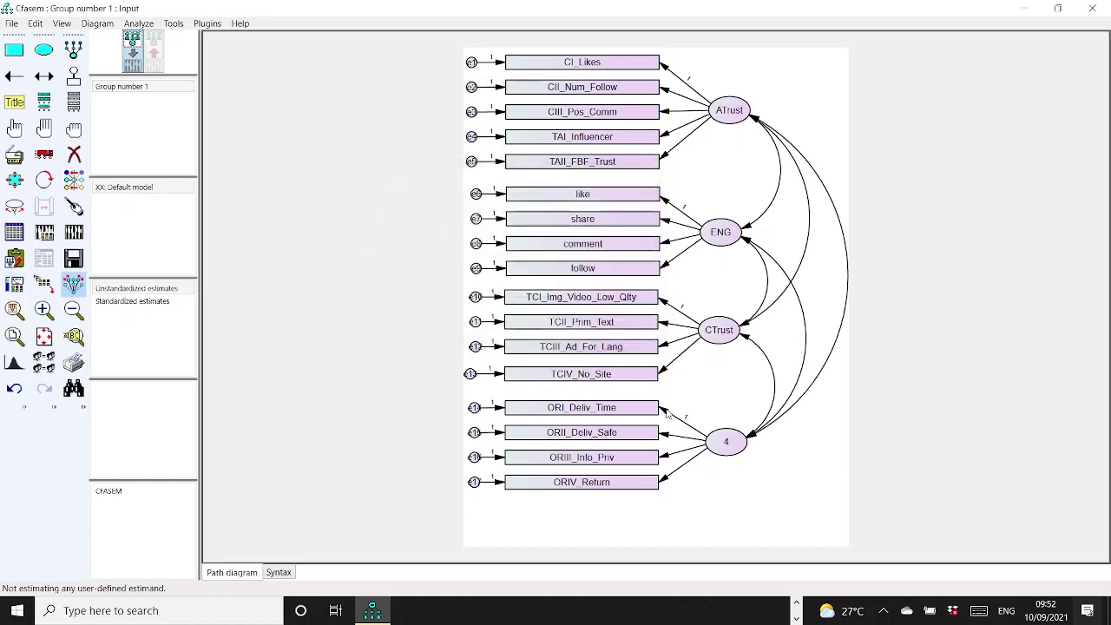
Step: Set the variable name of factor 4 to Risk and give it the same variable label
right_click(734, 446)
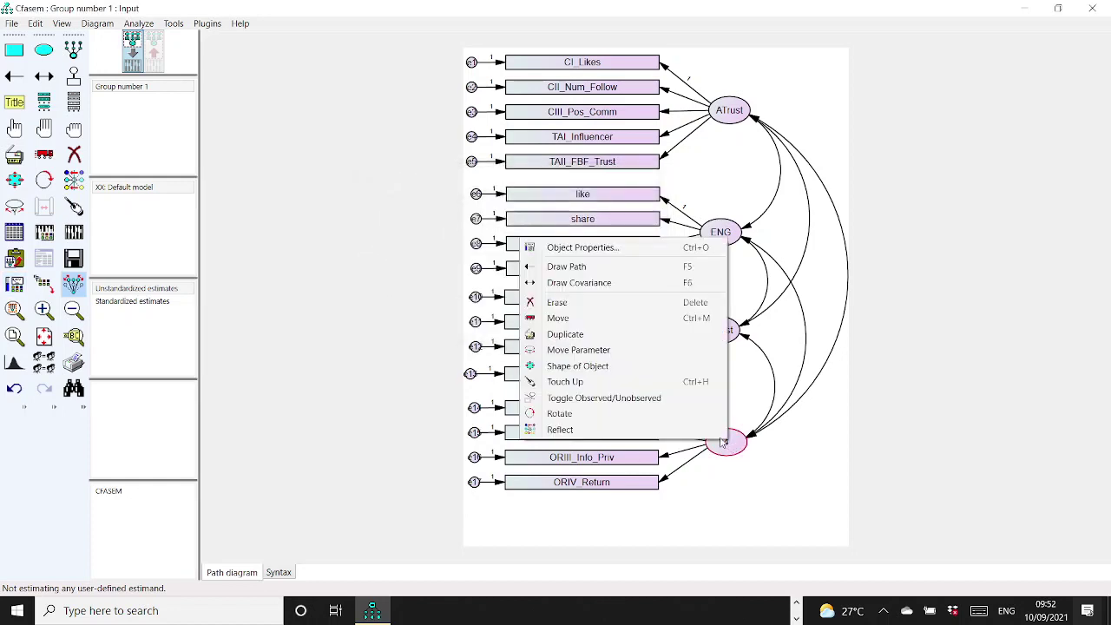
click(564, 245)
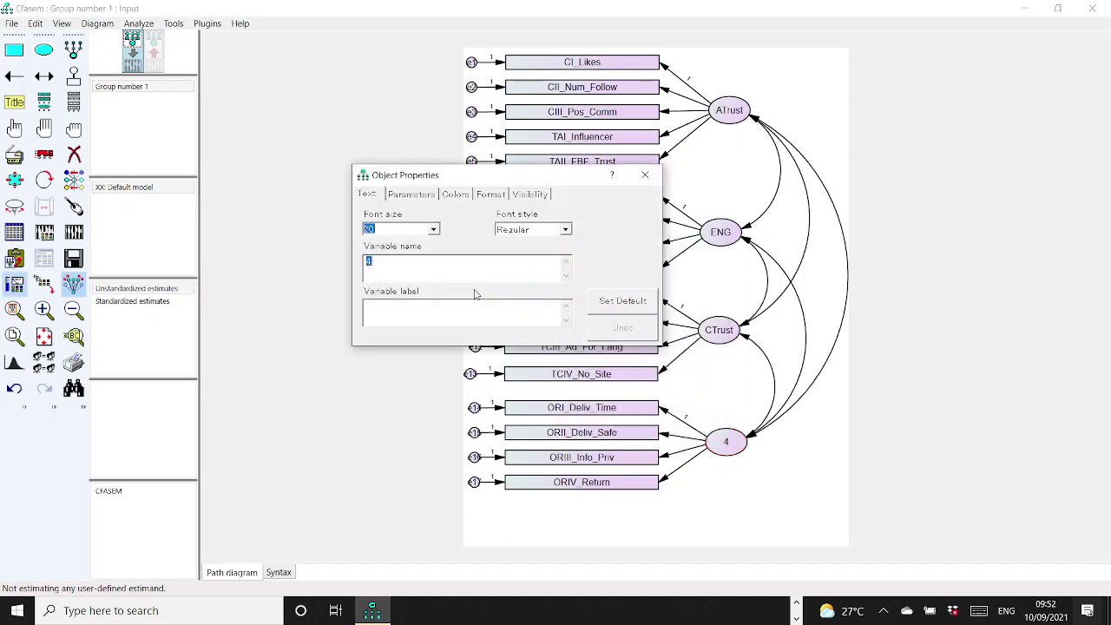
text(Risk)
double_click(412, 261)
key(ctrl+c)
key(Tab)
key(ctrl+v)
click(645, 174)
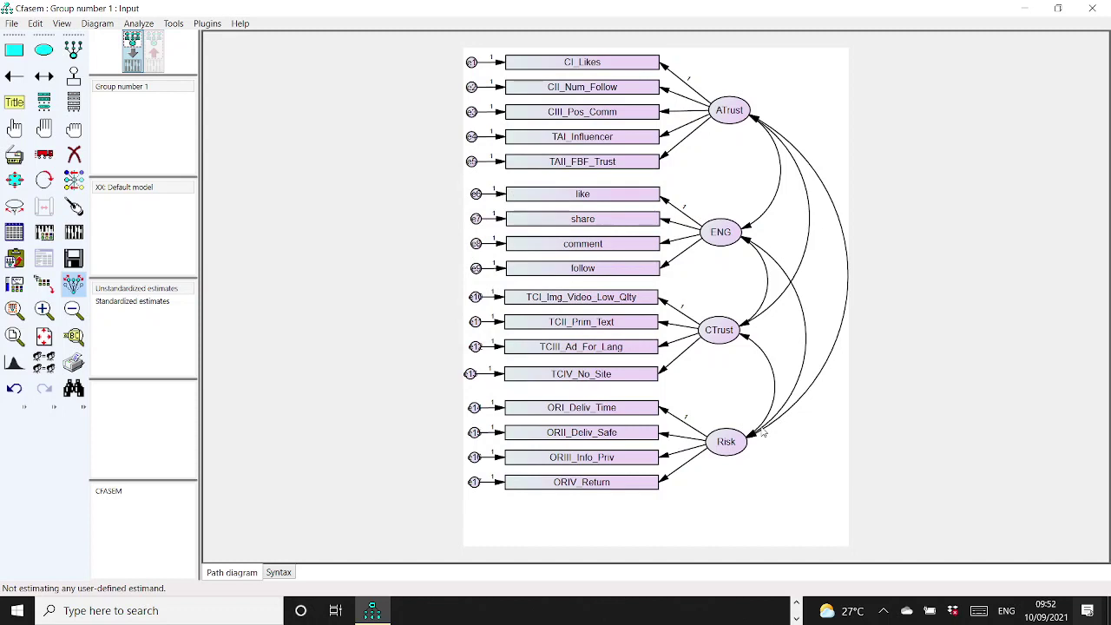
Step: Start a new empty project, saving the changes to the current CFASEM model
click(11, 25)
click(36, 42)
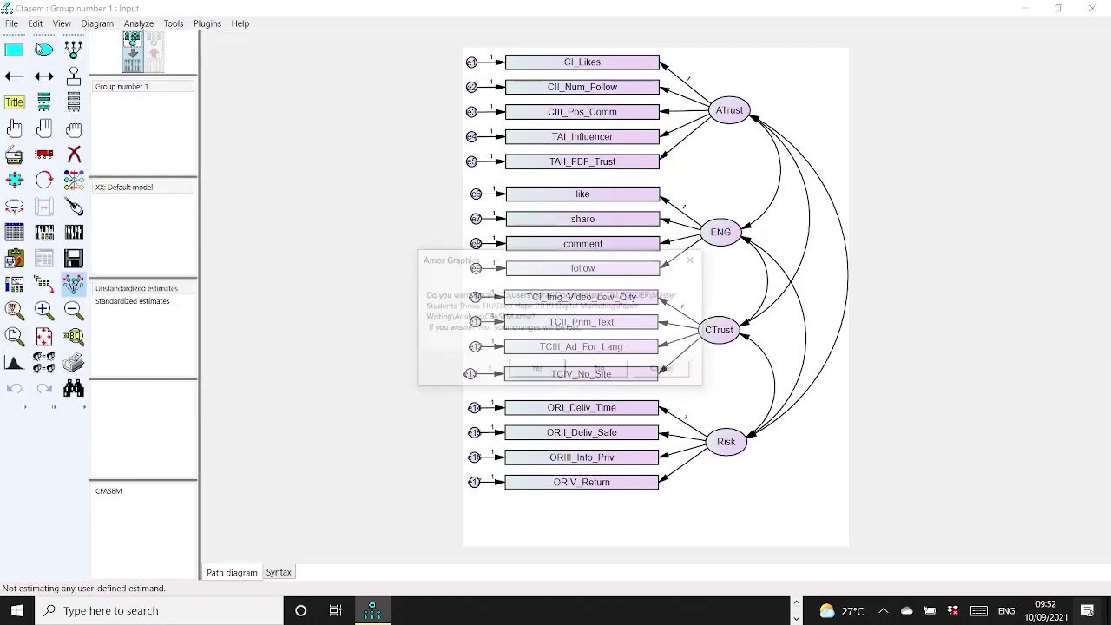
click(537, 370)
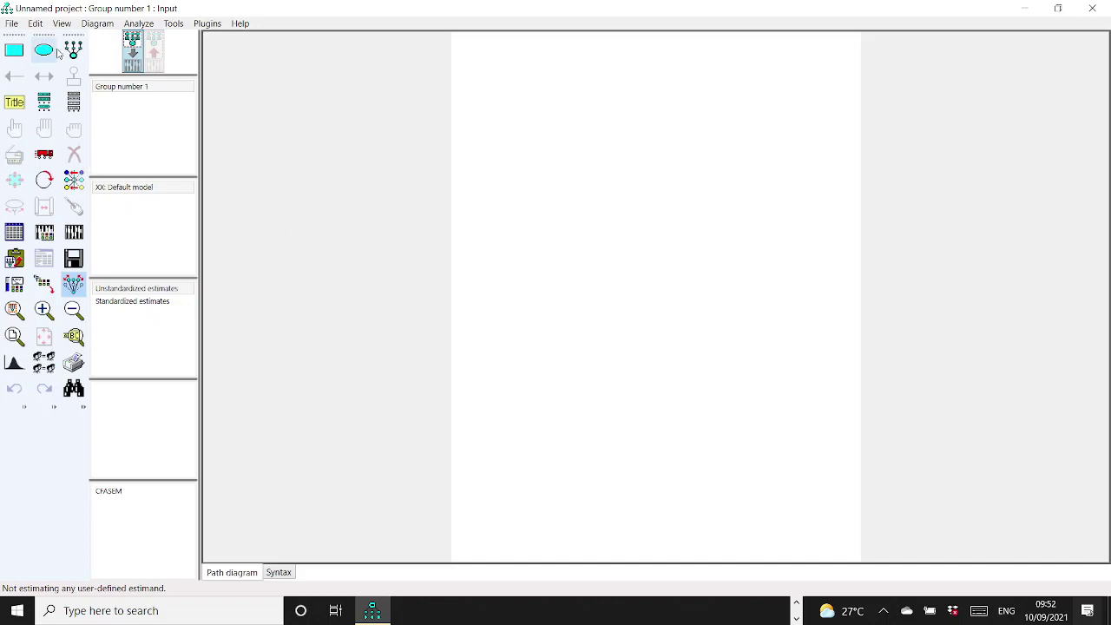
click(73, 49)
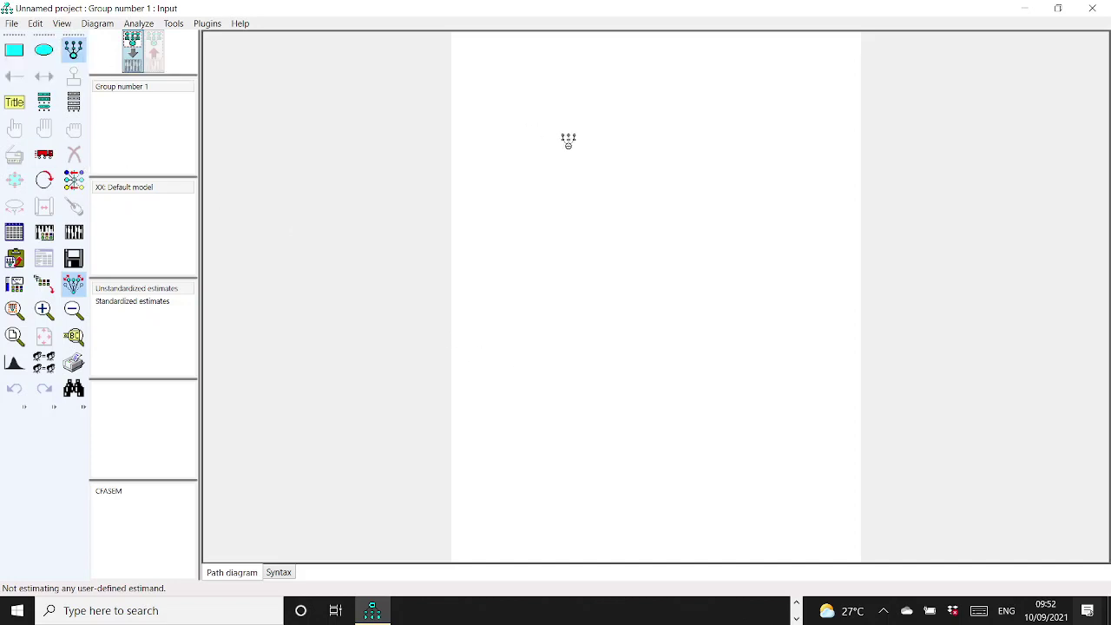
click(624, 150)
key(ctrl+z)
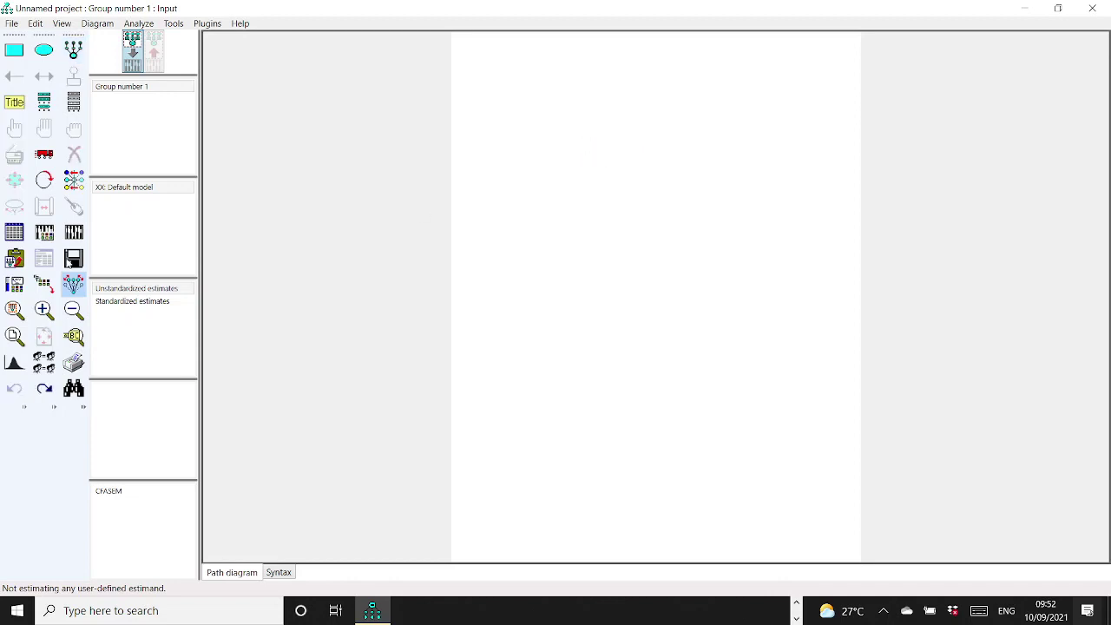
Step: Assign the SPSS file Data from the Analysis folder as the data file for Group number 1
click(14, 232)
click(540, 282)
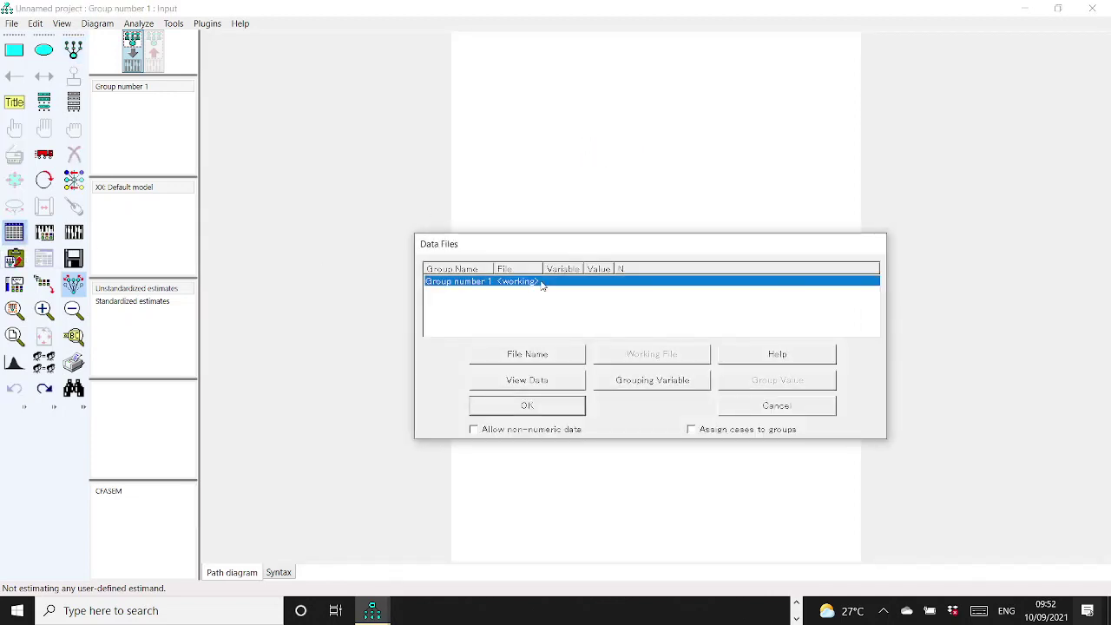
click(539, 354)
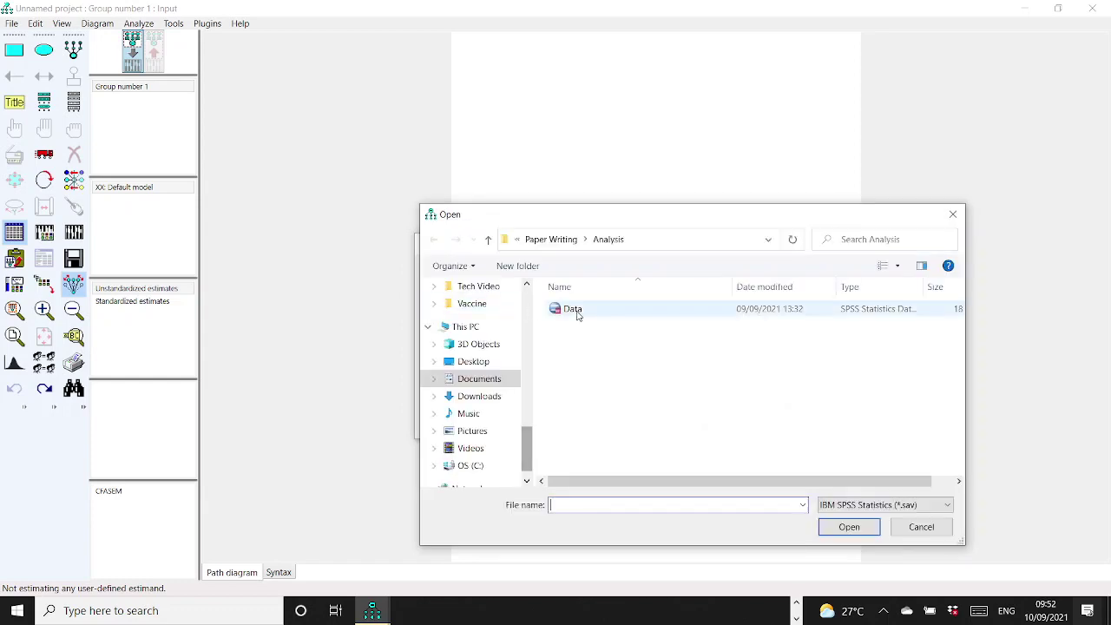
click(575, 309)
click(847, 527)
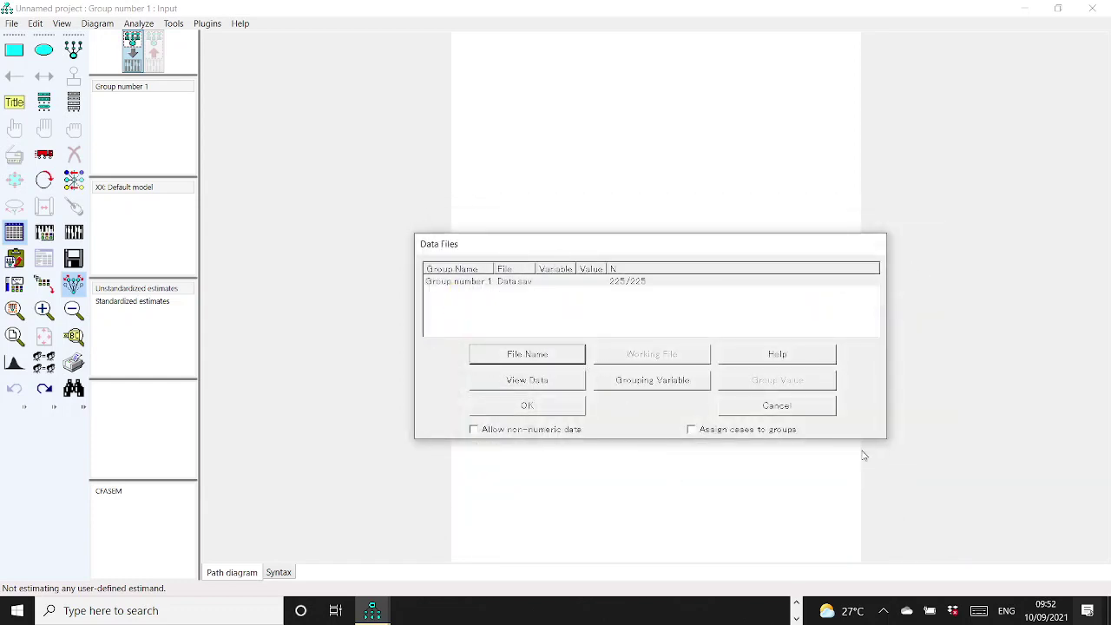
click(532, 412)
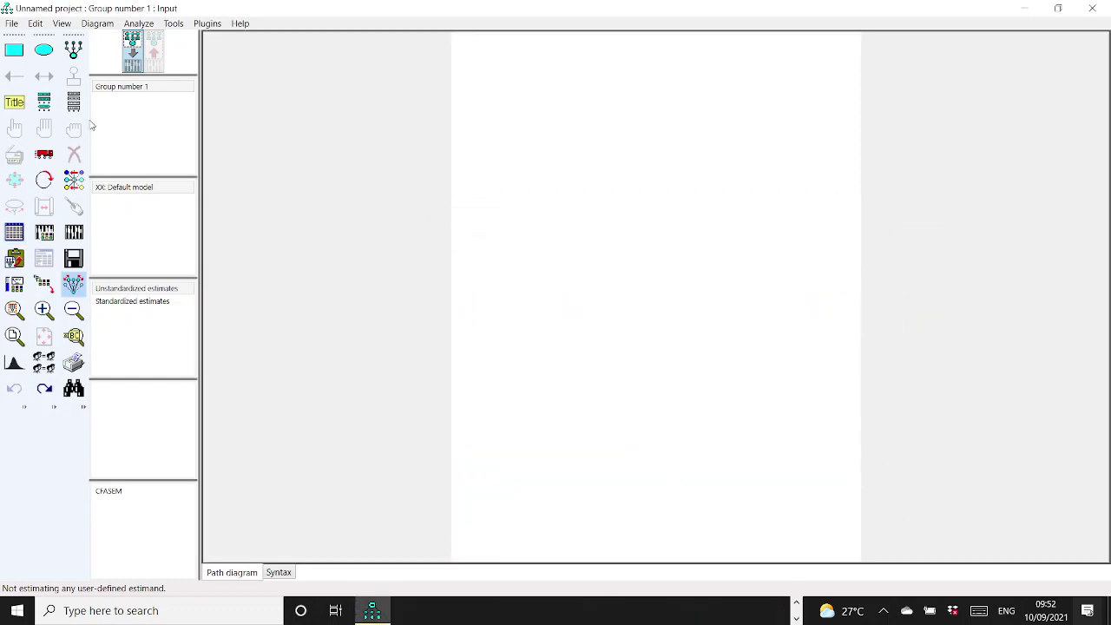
Step: Draw a latent variable ellipse in the upper part of the page and add four indicators with error terms to it
click(73, 50)
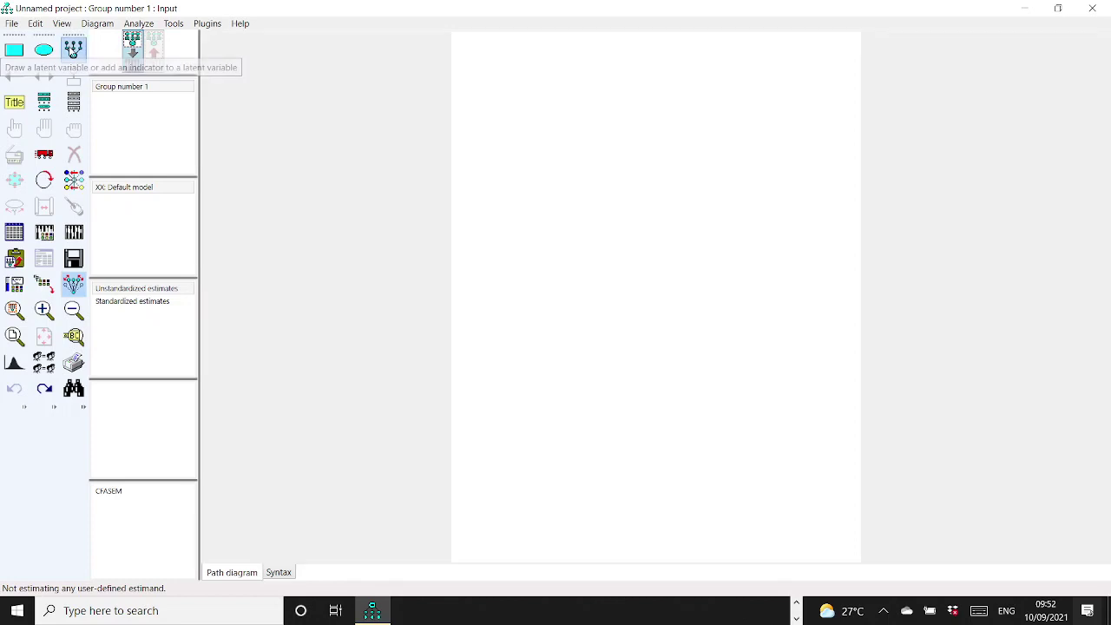
mouse_move(582, 170)
mouse_down()
mouse_move(637, 286)
mouse_move(681, 267)
mouse_move(674, 243)
mouse_move(695, 228)
mouse_up()
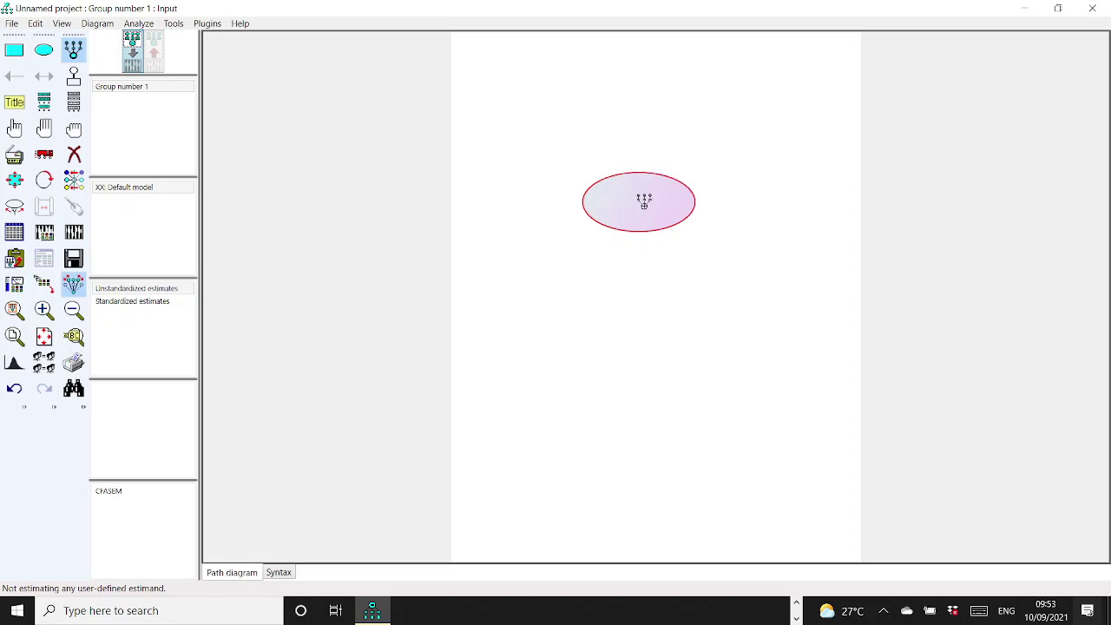
click(645, 201)
click(645, 202)
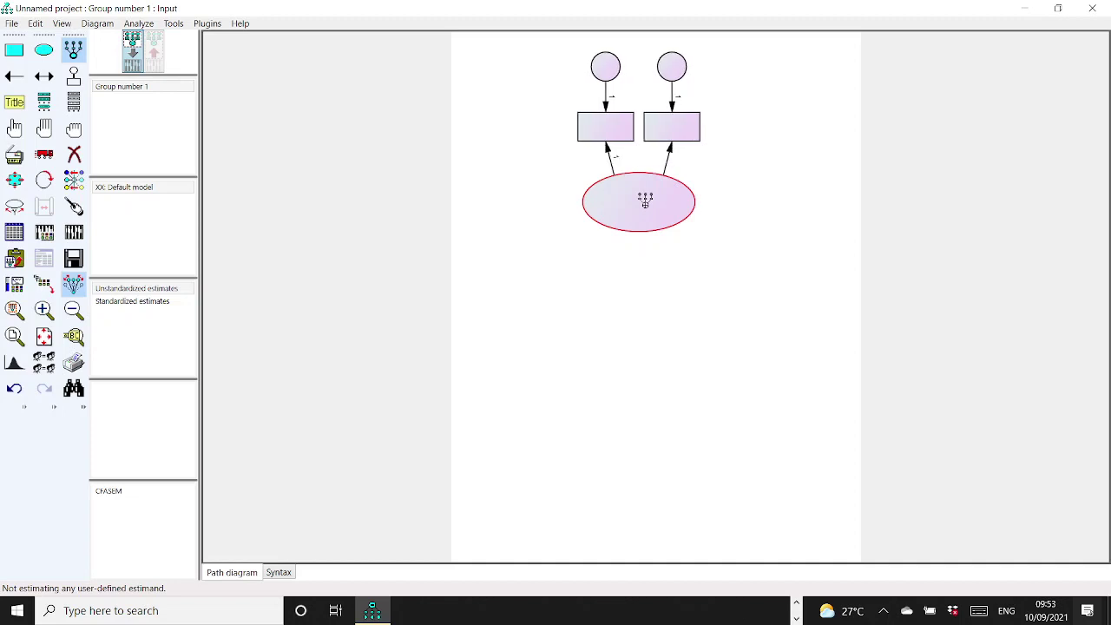
click(645, 201)
click(645, 202)
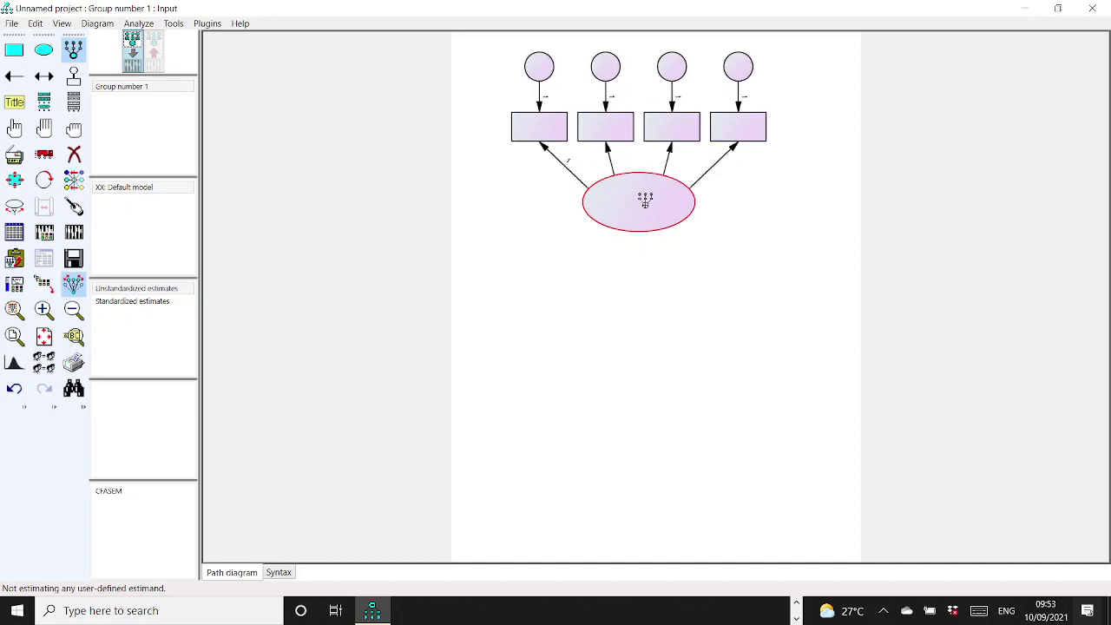
Step: Name all unobserved variables with the plugin and rename the latent variable FACTOR in its object properties
click(207, 24)
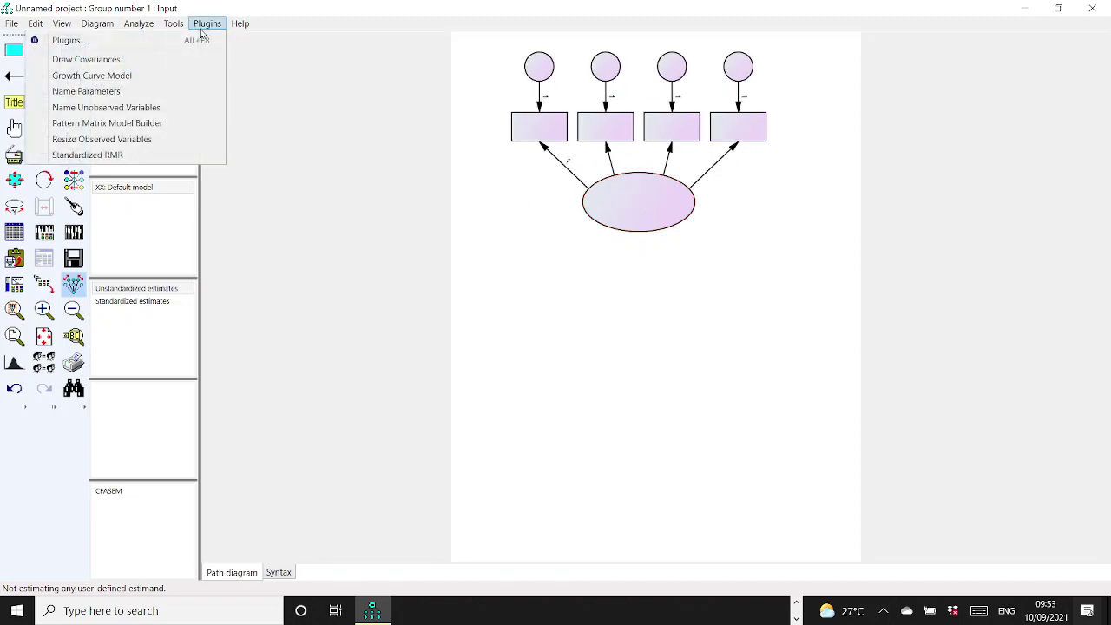
click(140, 110)
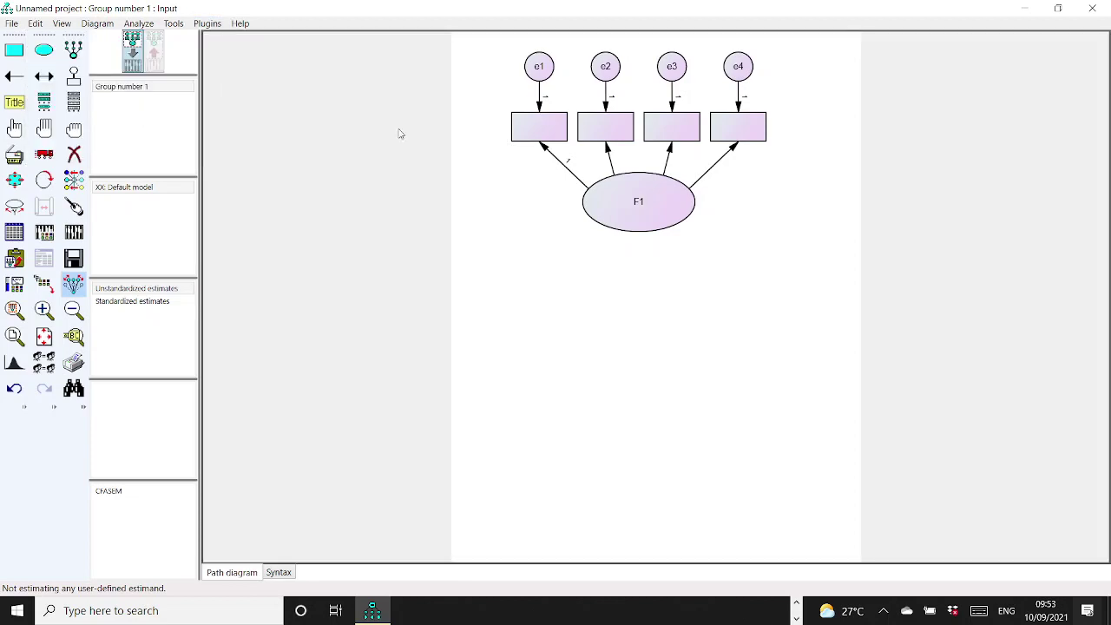
right_click(636, 199)
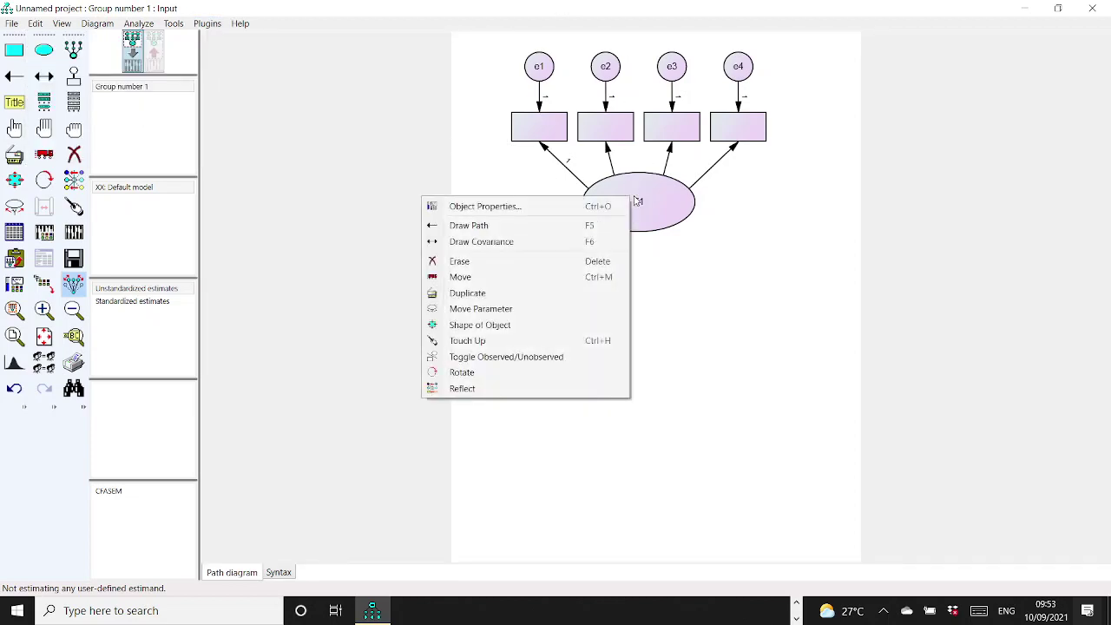
click(550, 209)
double_click(388, 267)
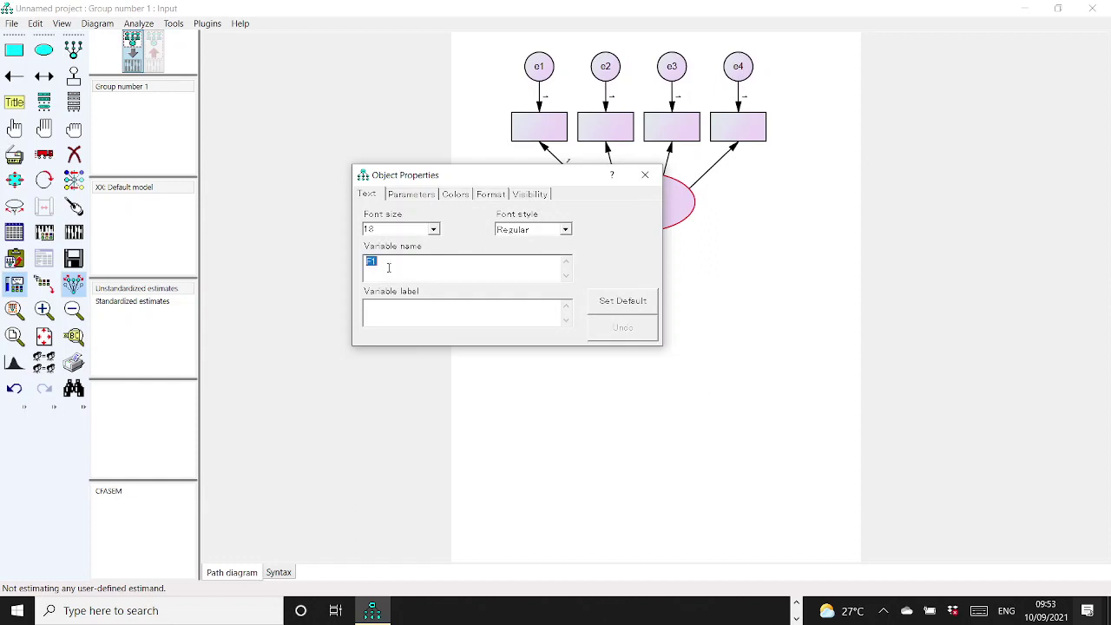
text(FACTOR)
click(645, 175)
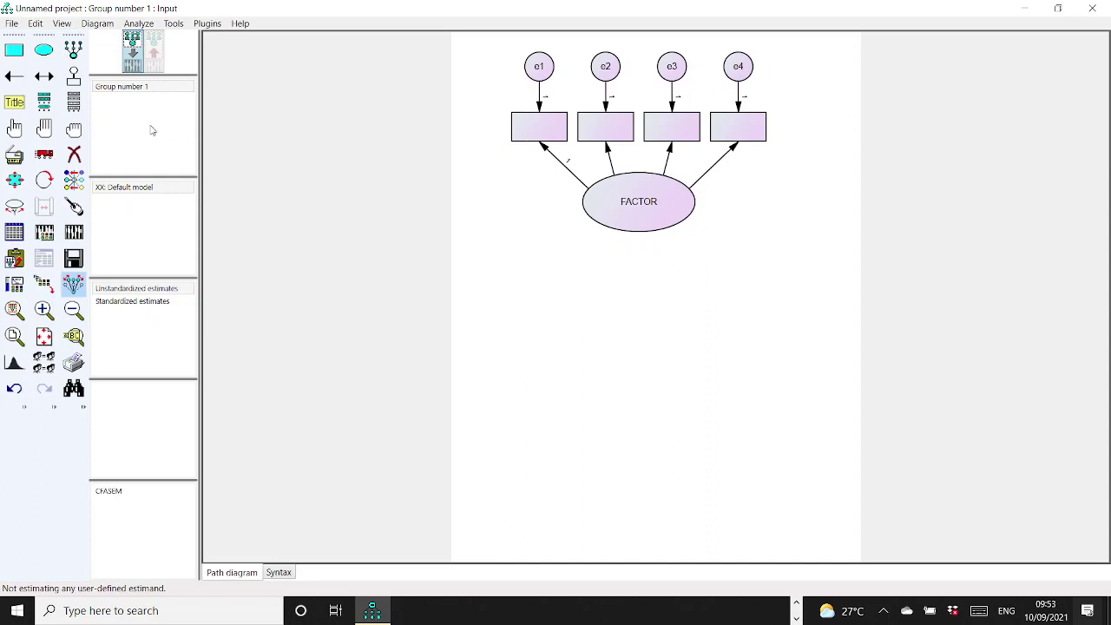
Step: List the variables in the dataset and assign like to the e1 indicator box and share to the e2 indicator box
click(75, 105)
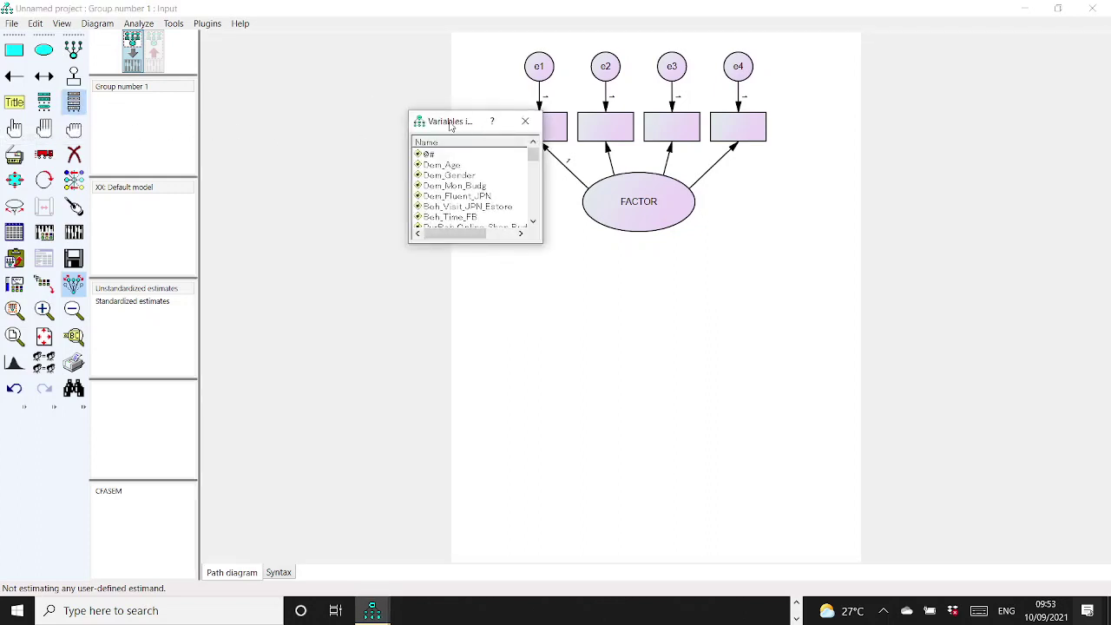
drag(452, 127, 338, 128)
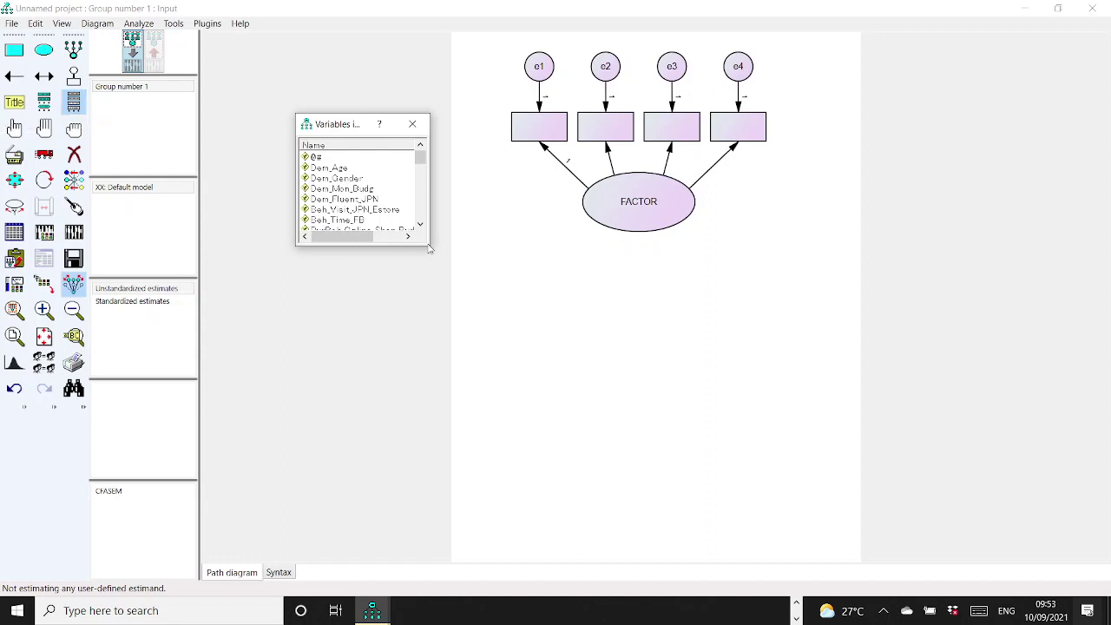
drag(432, 249, 432, 519)
scroll(382, 447, down, 1)
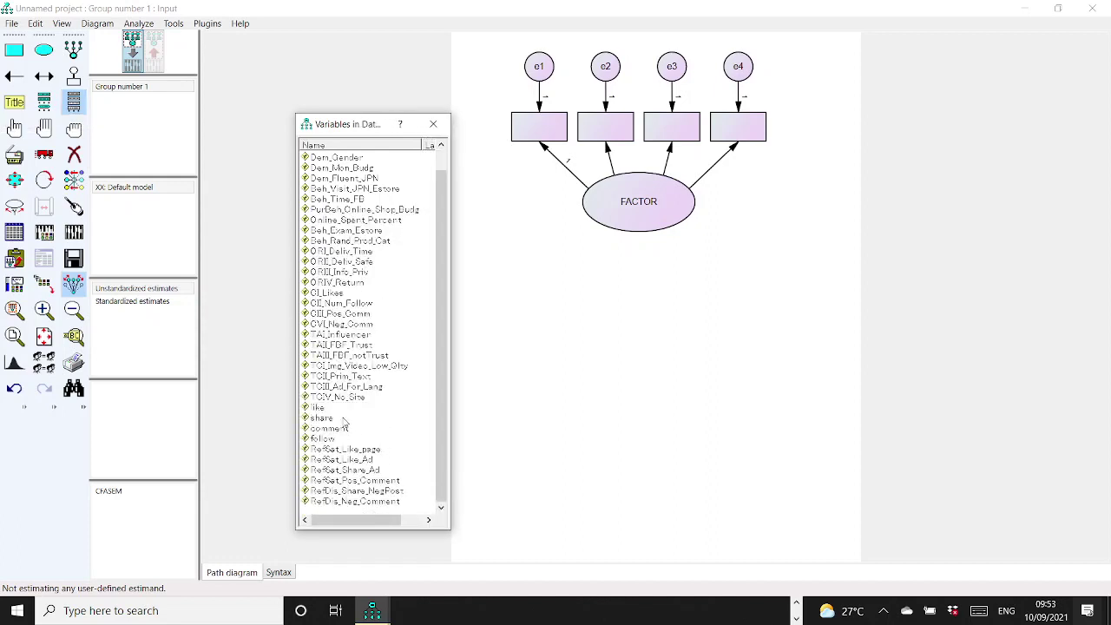
click(318, 407)
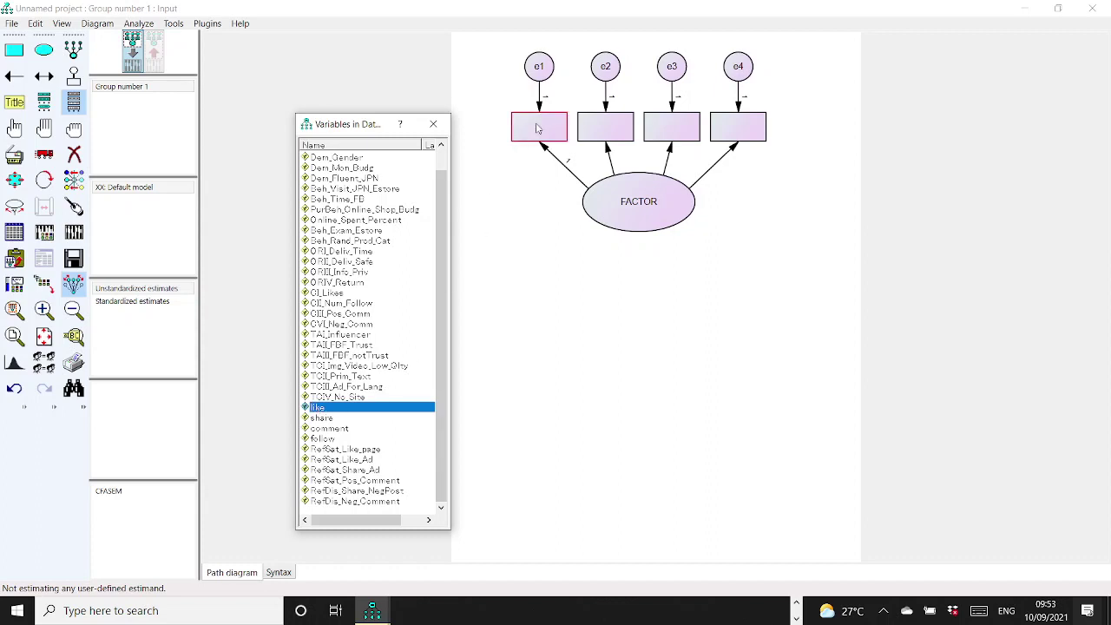
drag(334, 408, 545, 135)
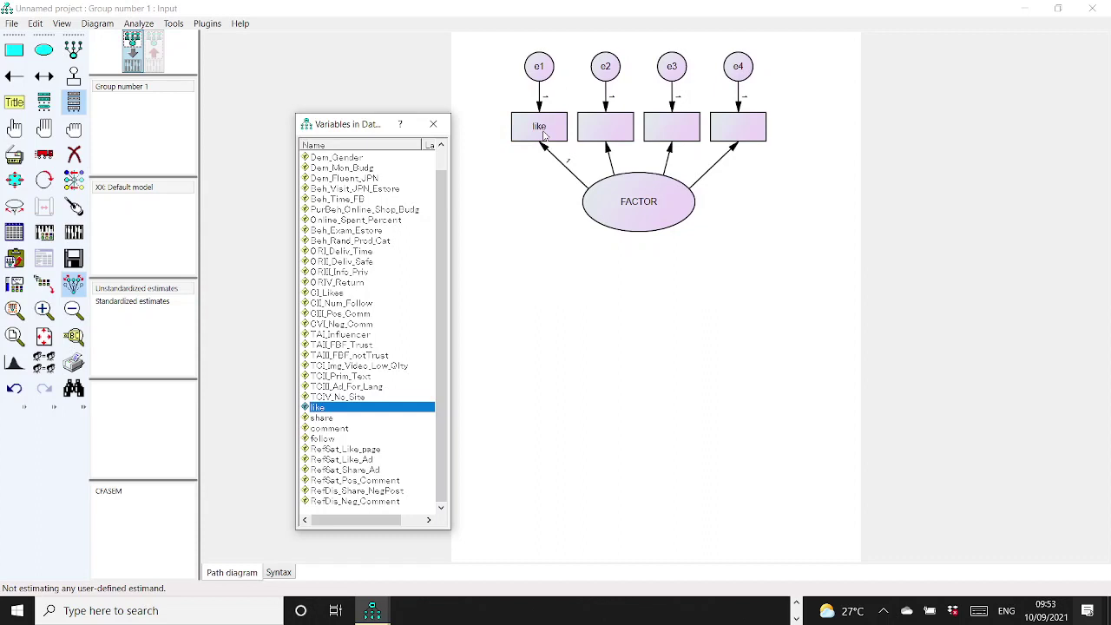
click(318, 419)
drag(319, 421, 608, 130)
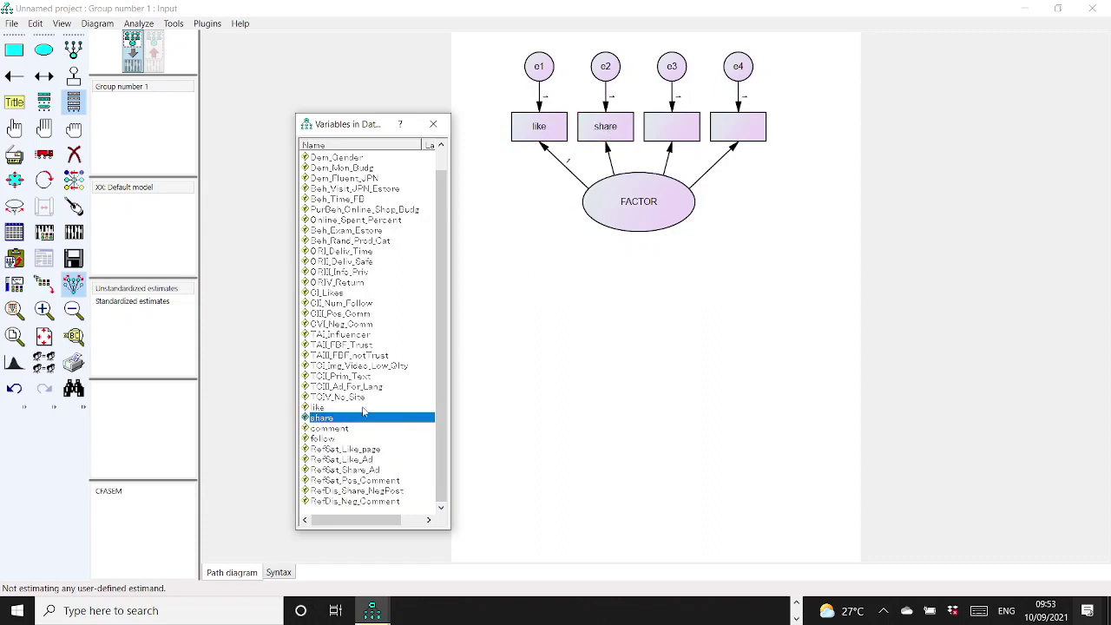
Step: Assign the dataset variable comment to the e3 indicator box and follow to the e4 indicator box
click(325, 429)
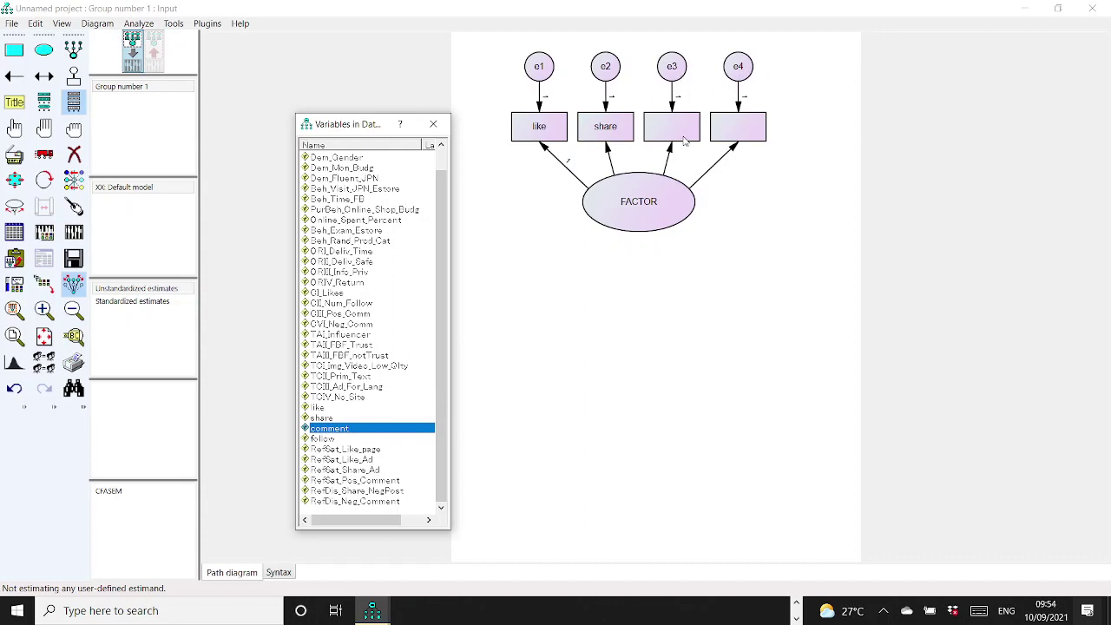
drag(359, 432, 672, 129)
click(336, 441)
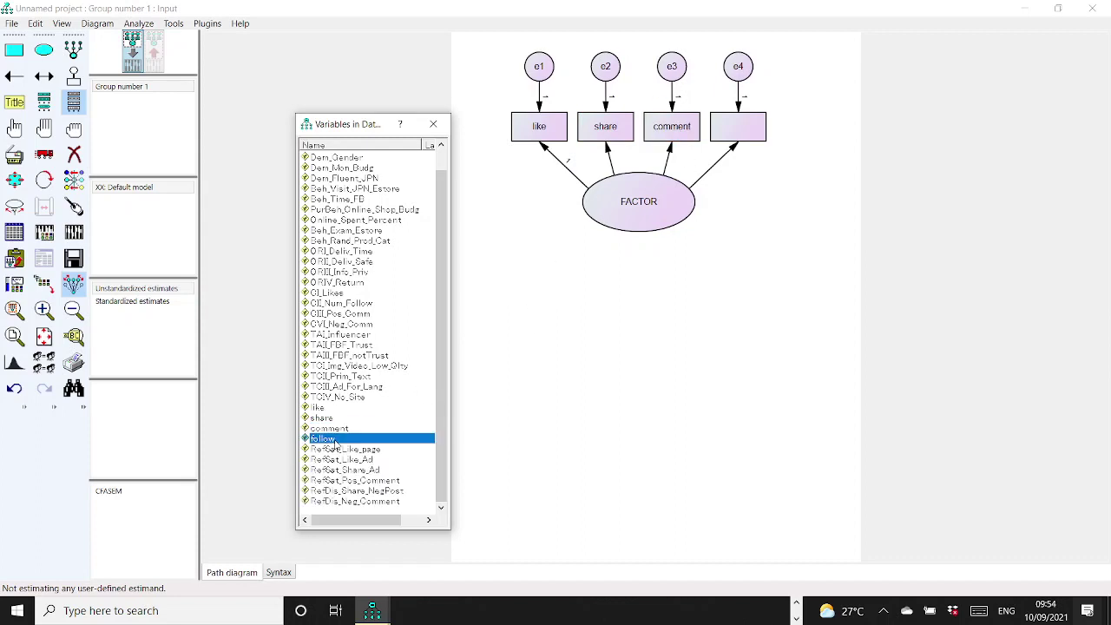
drag(333, 445, 736, 129)
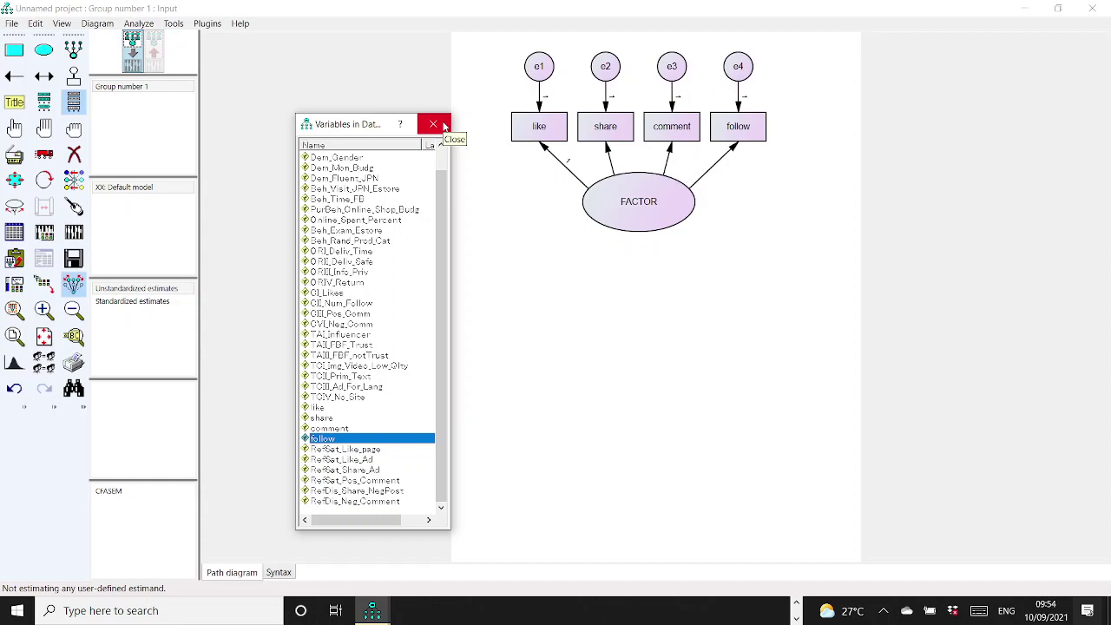
Step: Draw a second latent variable ellipse below FACTOR and add four indicators with error terms to it
click(72, 50)
mouse_move(605, 352)
mouse_down()
mouse_move(729, 405)
mouse_move(738, 422)
mouse_up()
click(682, 392)
click(682, 391)
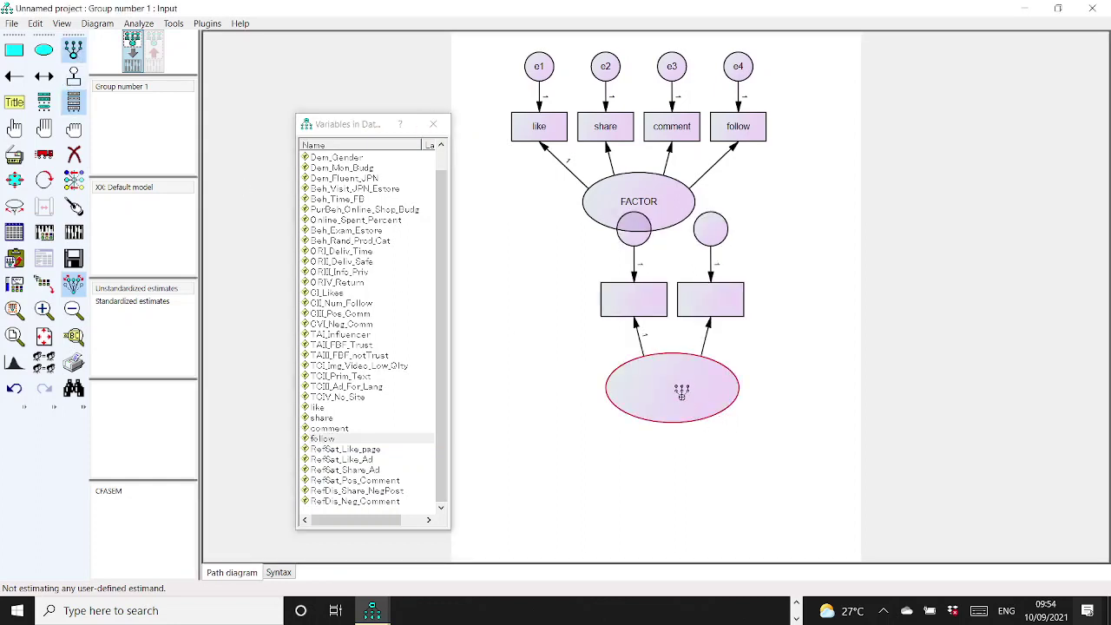
click(681, 391)
click(681, 392)
Step: Rotate the indicators of the unnamed latent variable and FACTOR to the left side of their ellipses, and close the dataset variable list
click(47, 180)
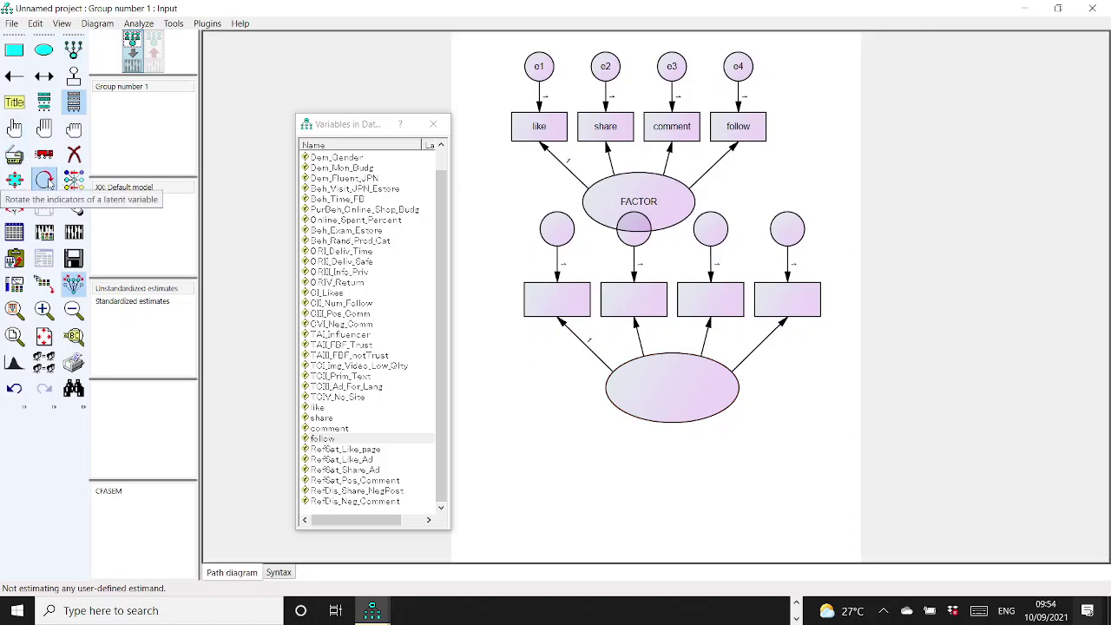
click(682, 382)
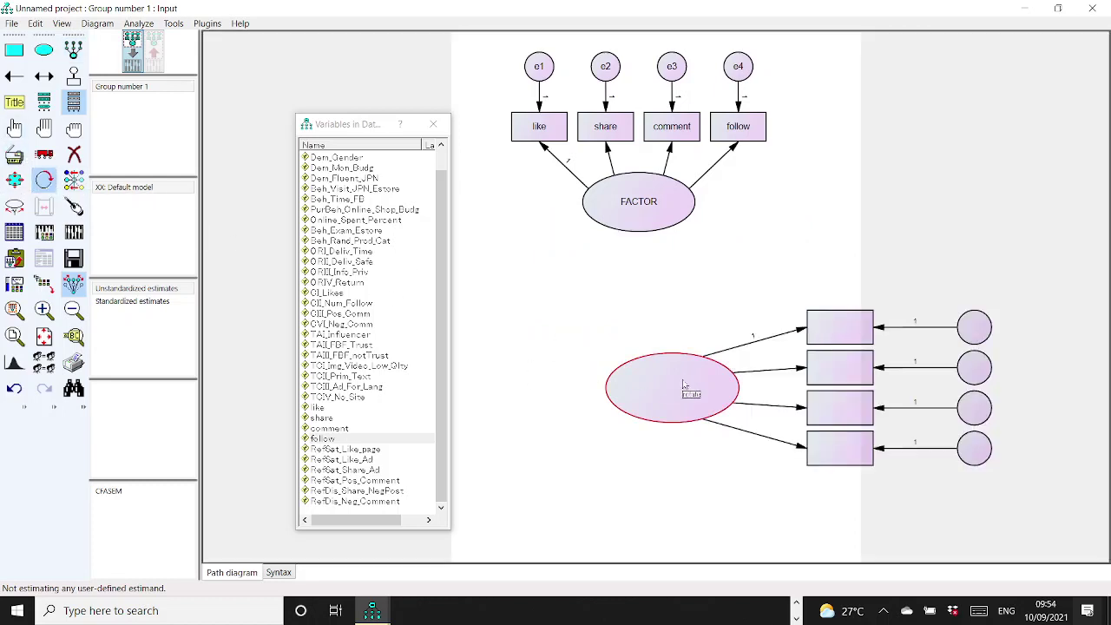
click(682, 383)
click(683, 386)
click(633, 200)
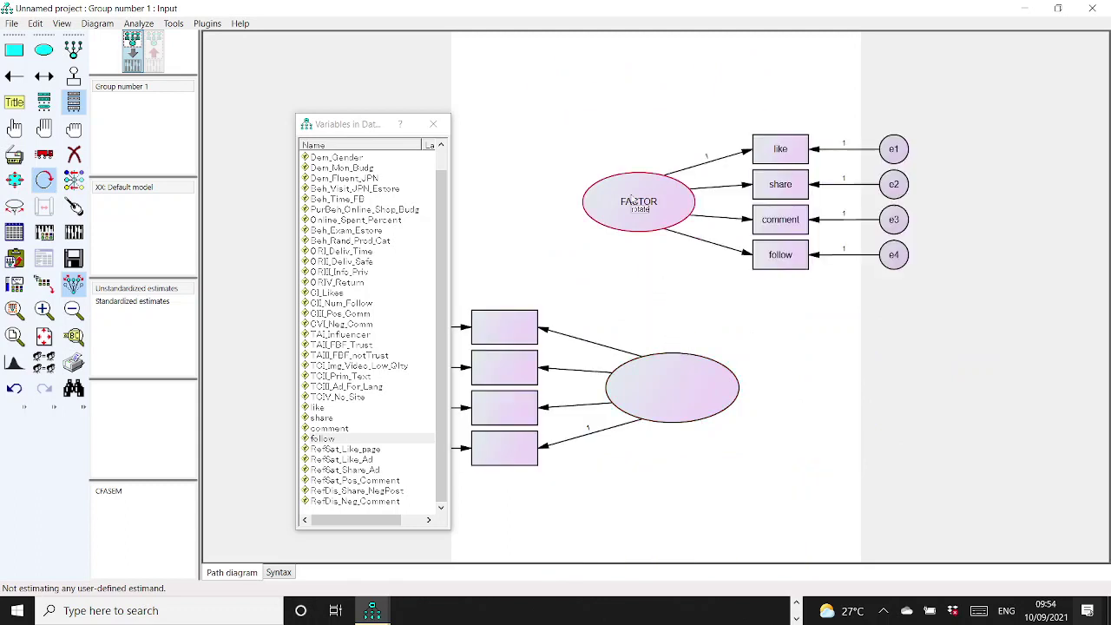
click(633, 201)
click(632, 200)
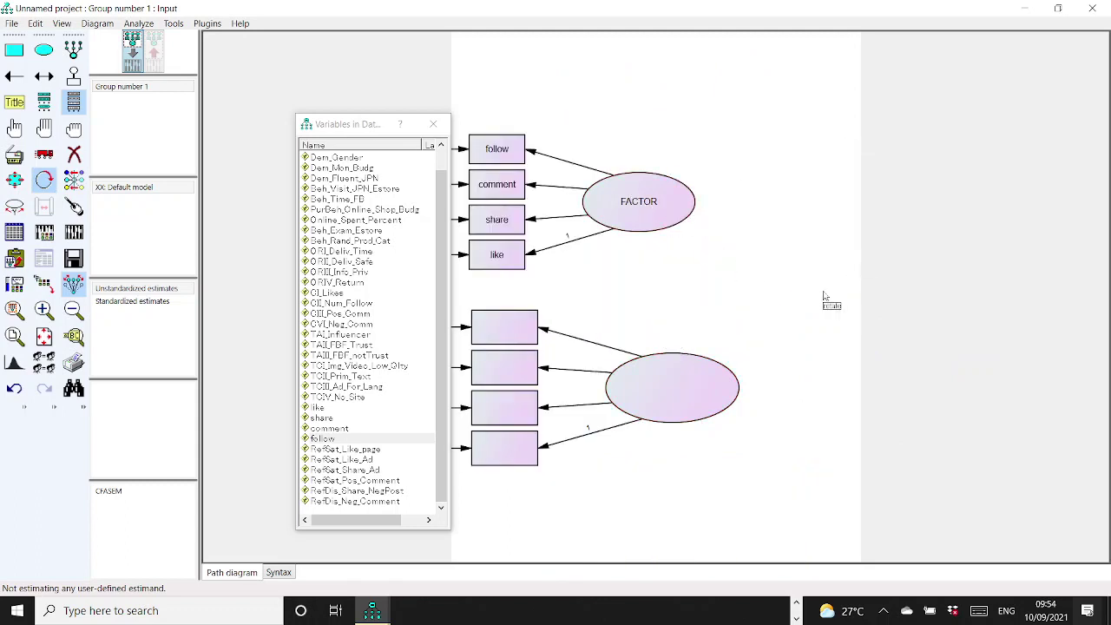
click(431, 123)
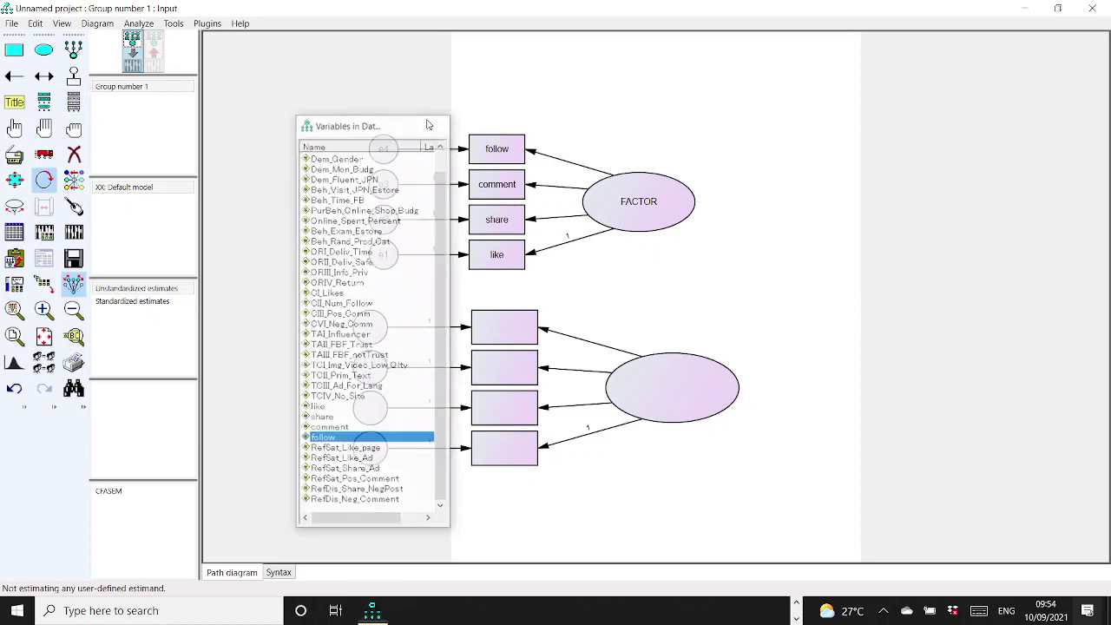